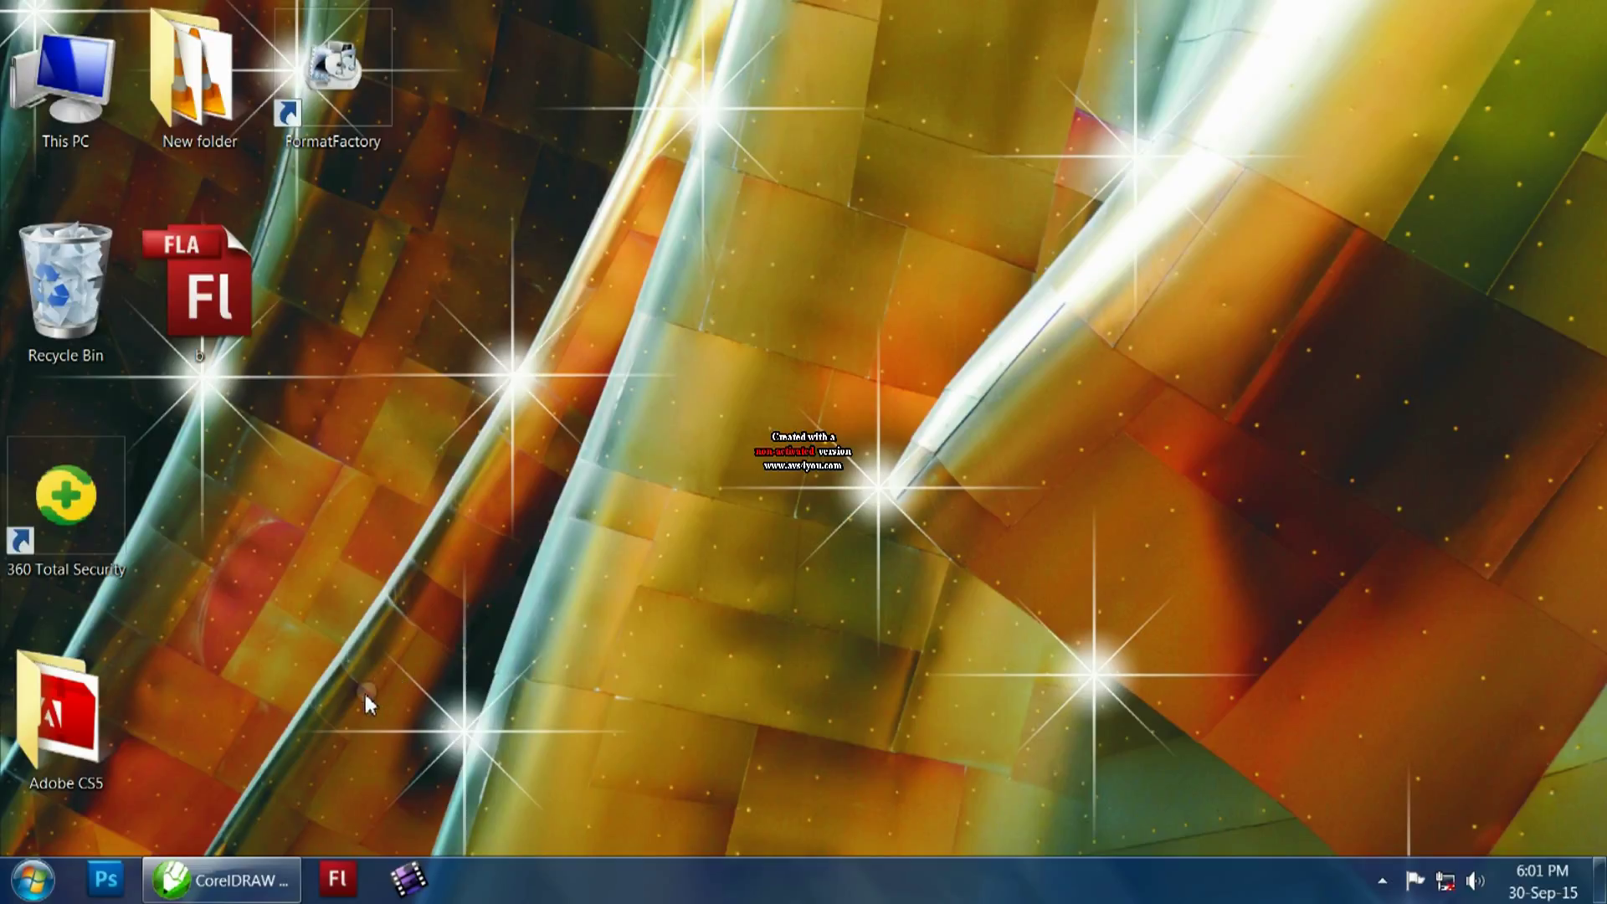
- Switch to CorelDRAW and add the artistic text "intel" on the blank page
left_click(268, 862)
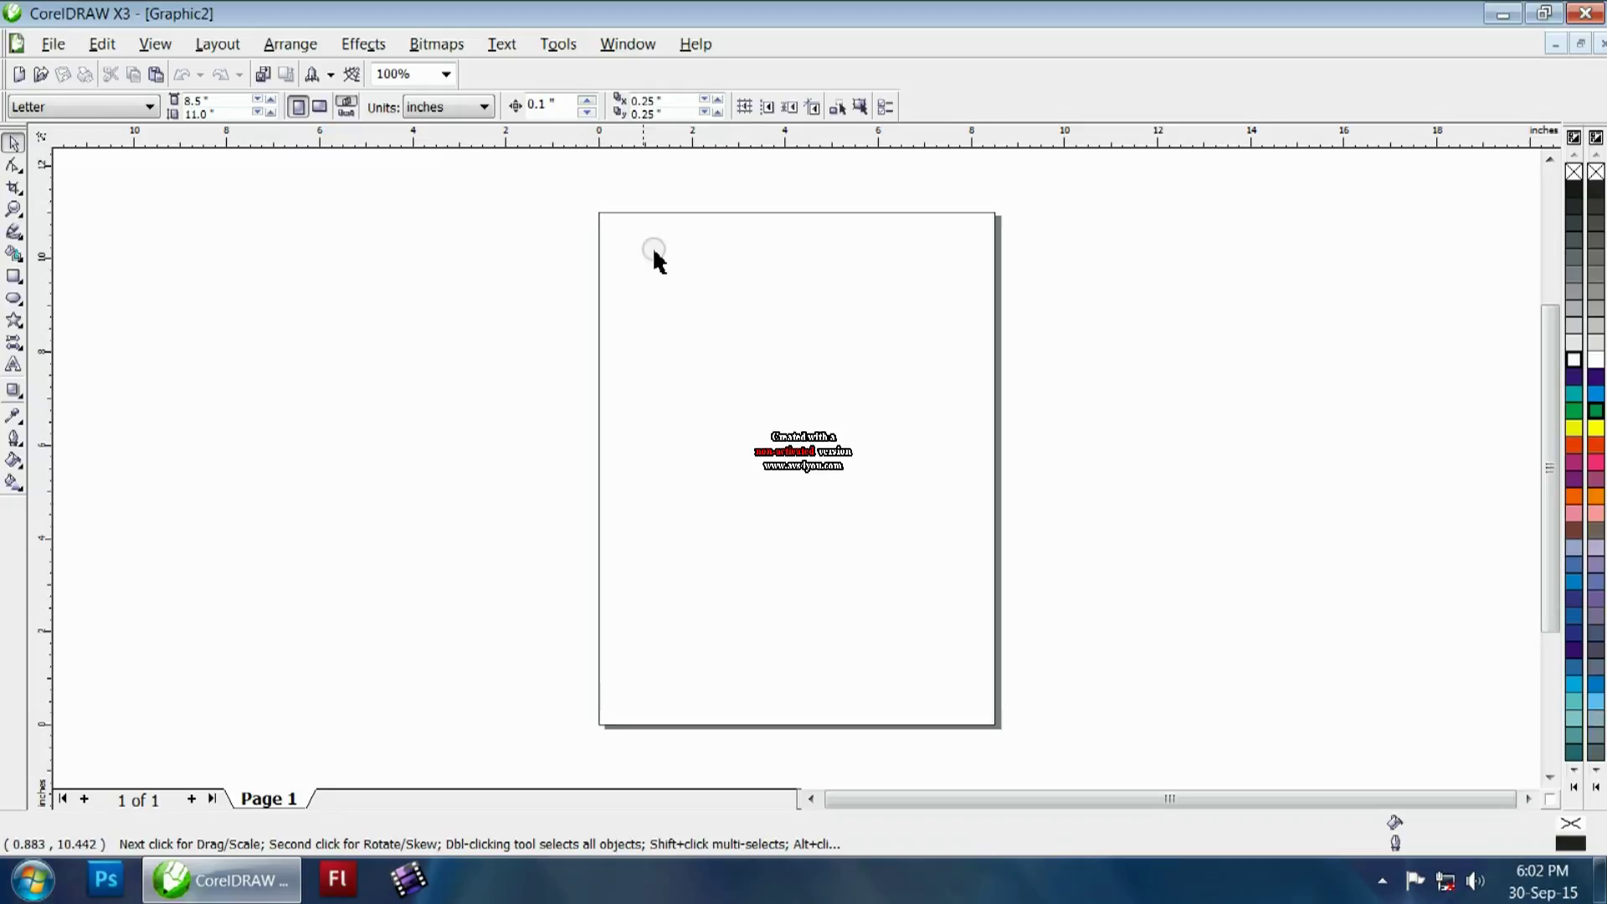
left_click_drag(578, 203, 1027, 751)
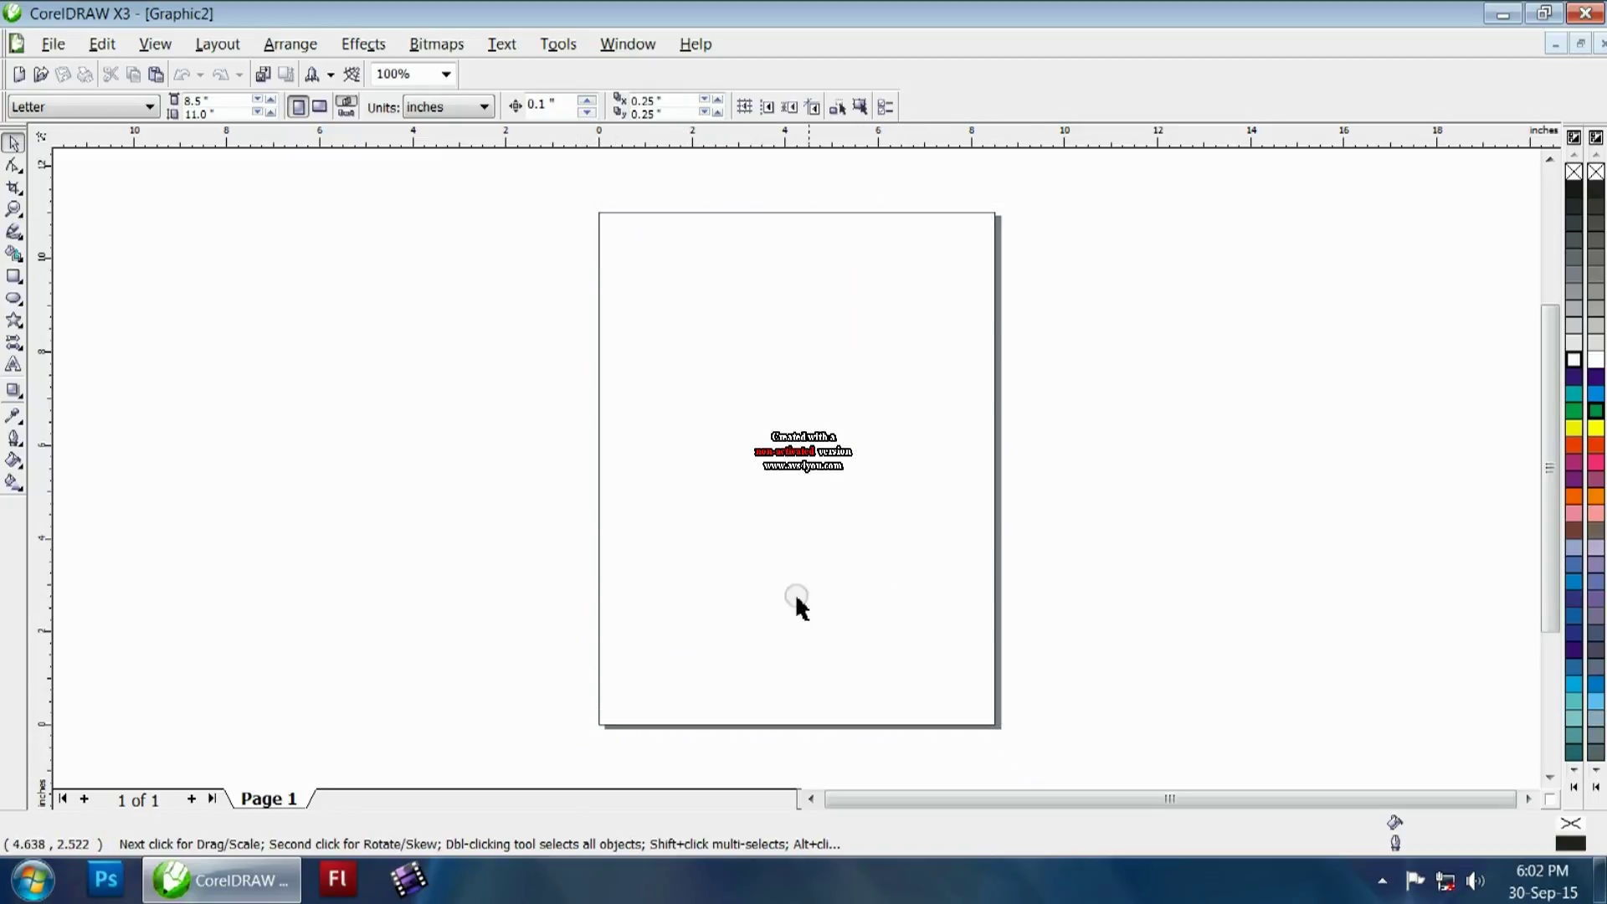
left_click(14, 364)
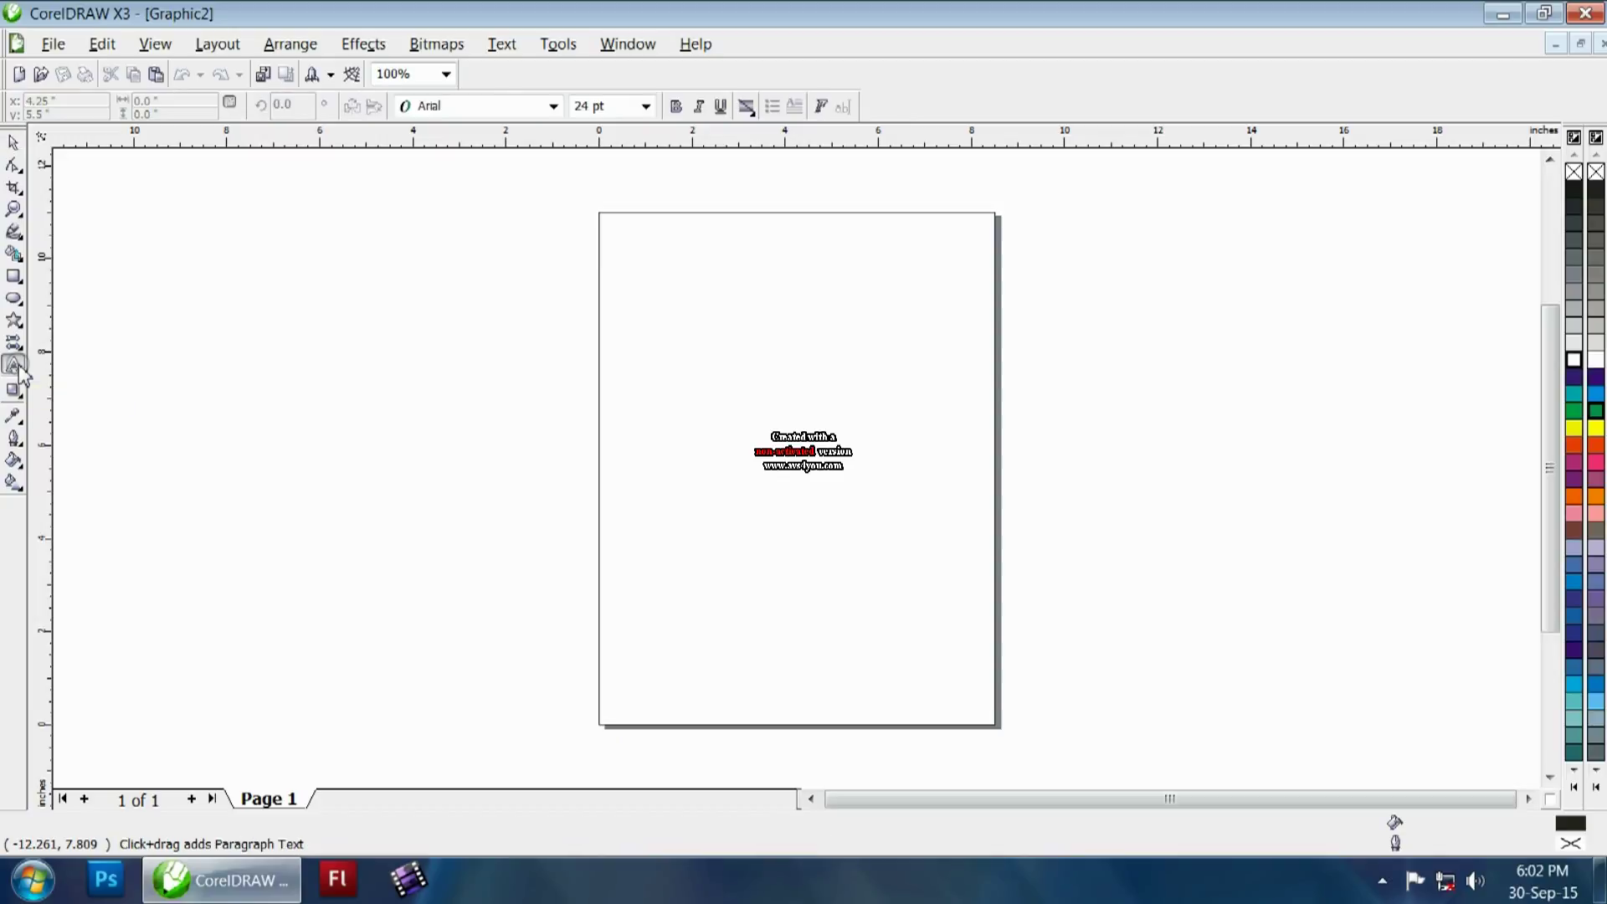
left_click(623, 451)
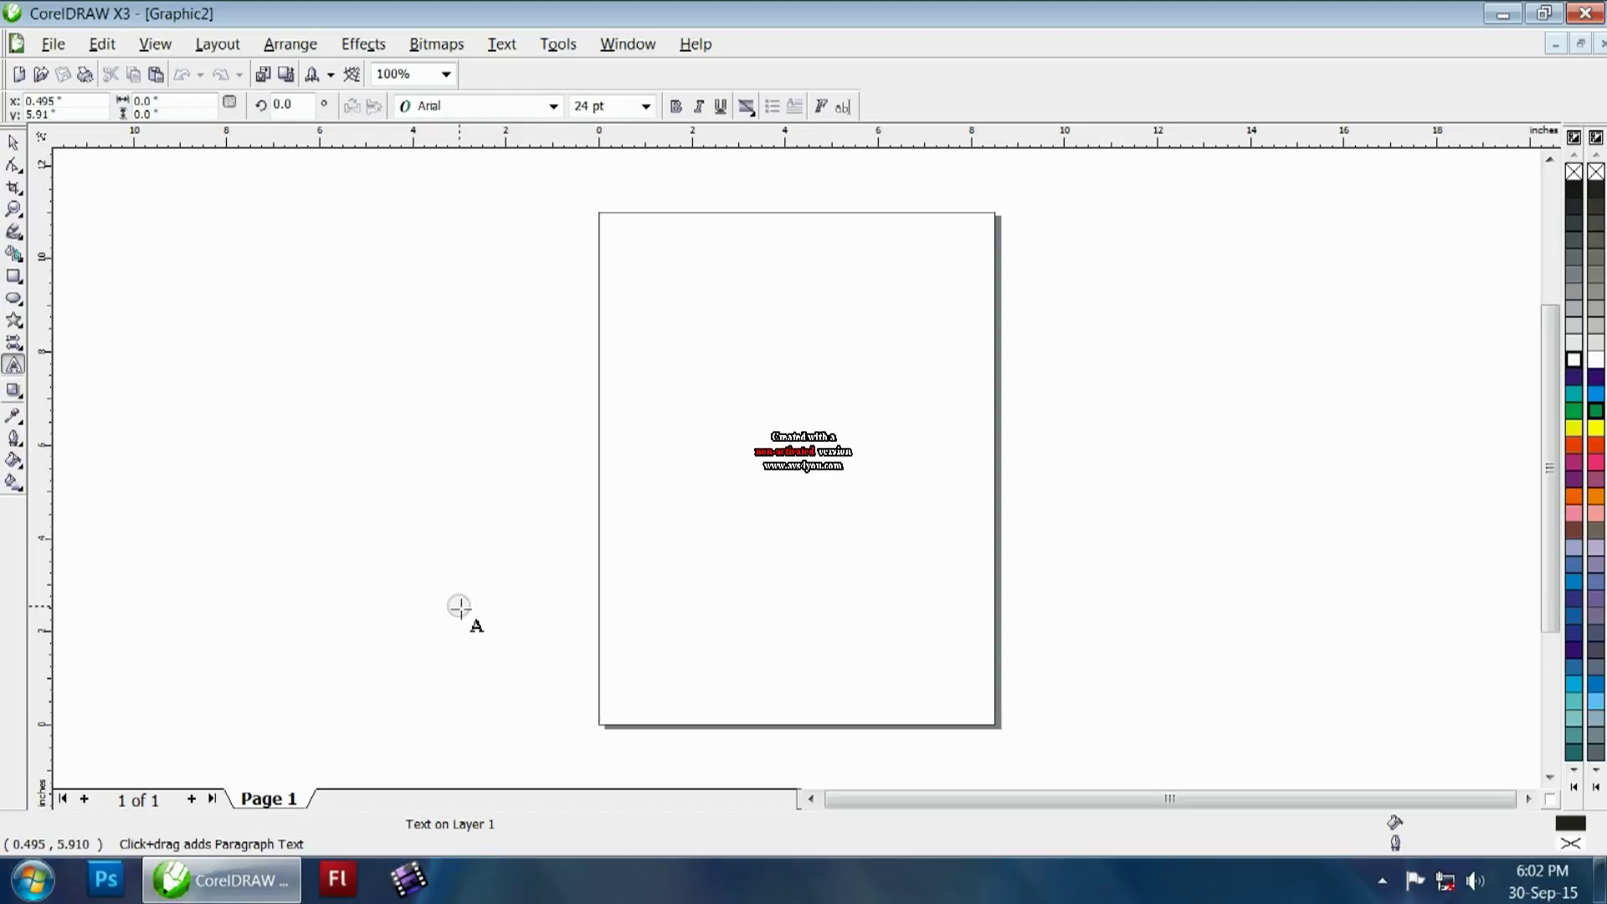
type("I")
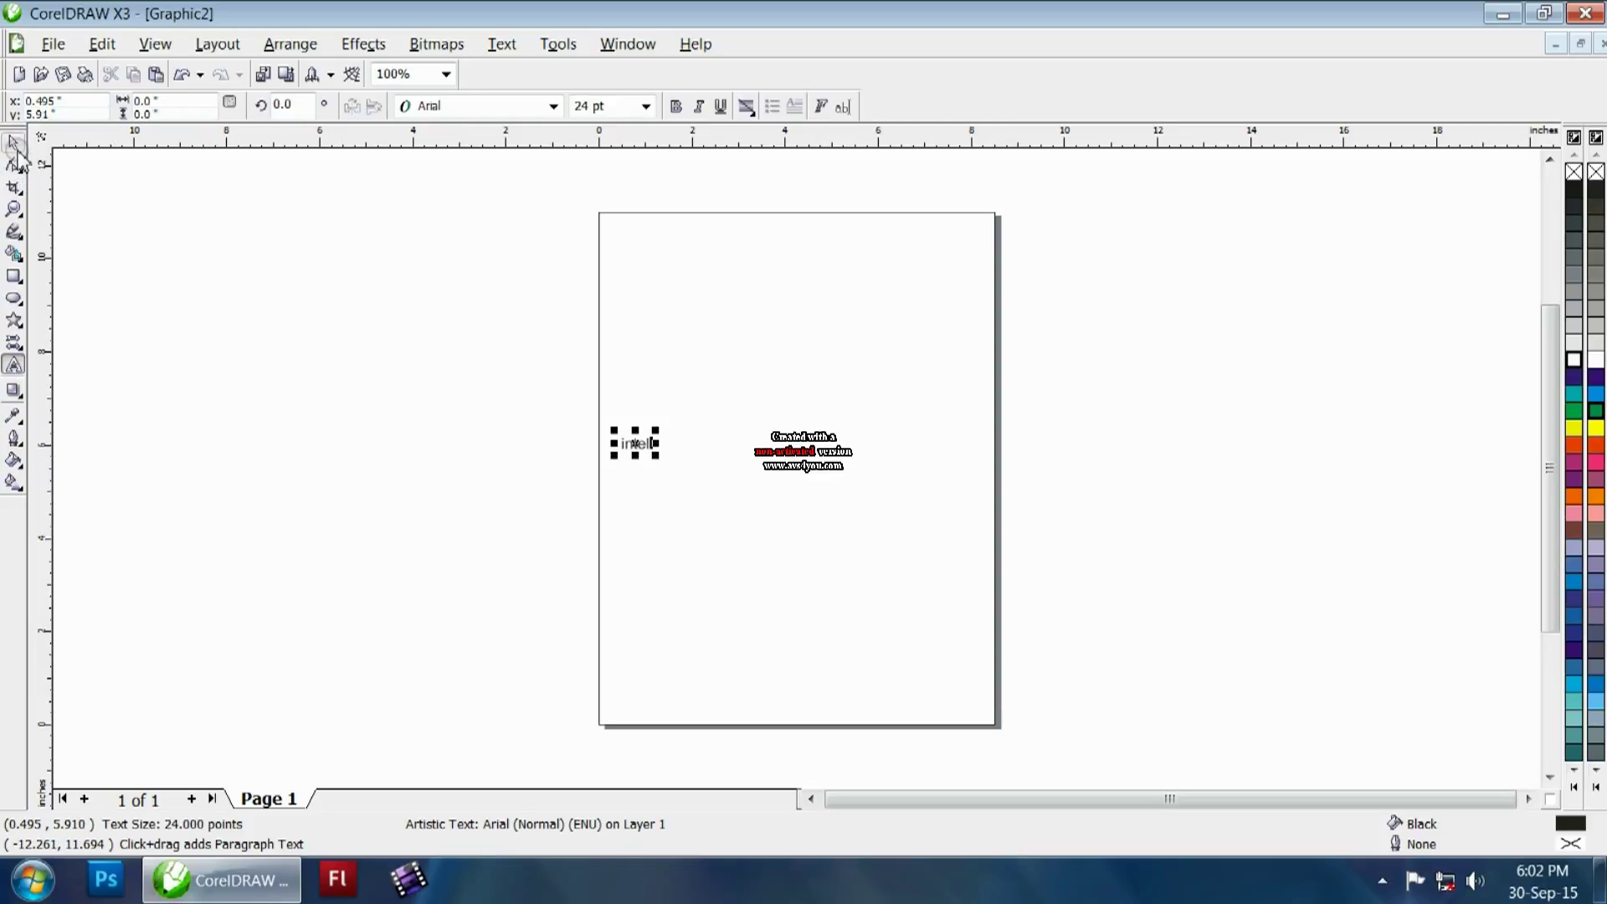
- Enlarge the "intel" text to about 307 pt and place it in the upper half of the page
left_click(15, 147)
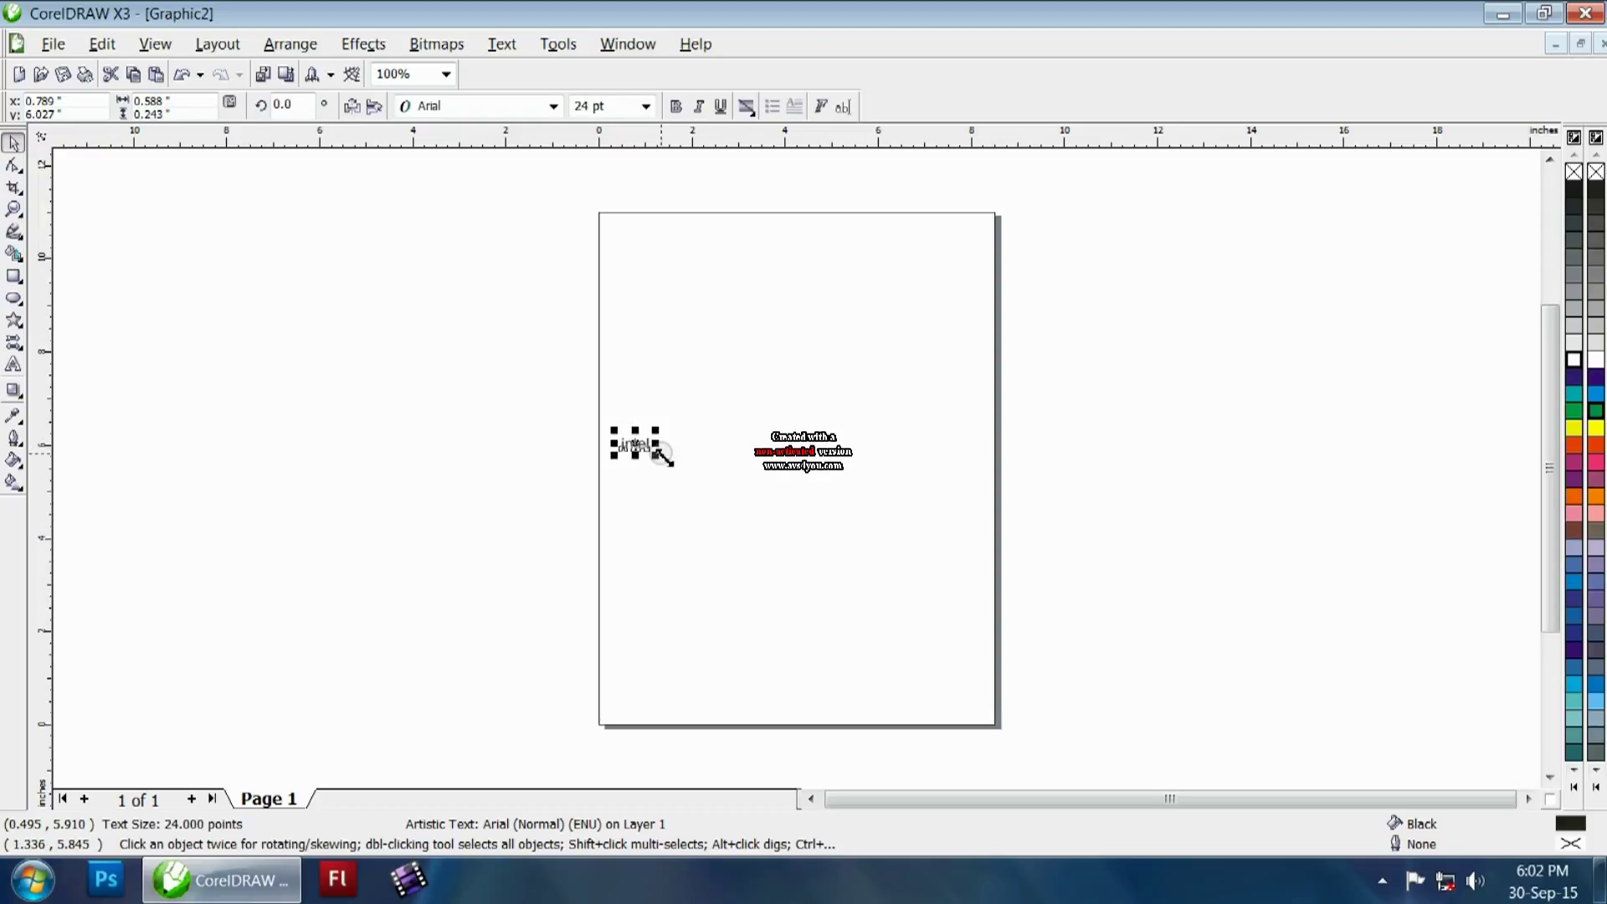
left_click_drag(662, 456, 979, 692)
left_click_drag(860, 525, 862, 395)
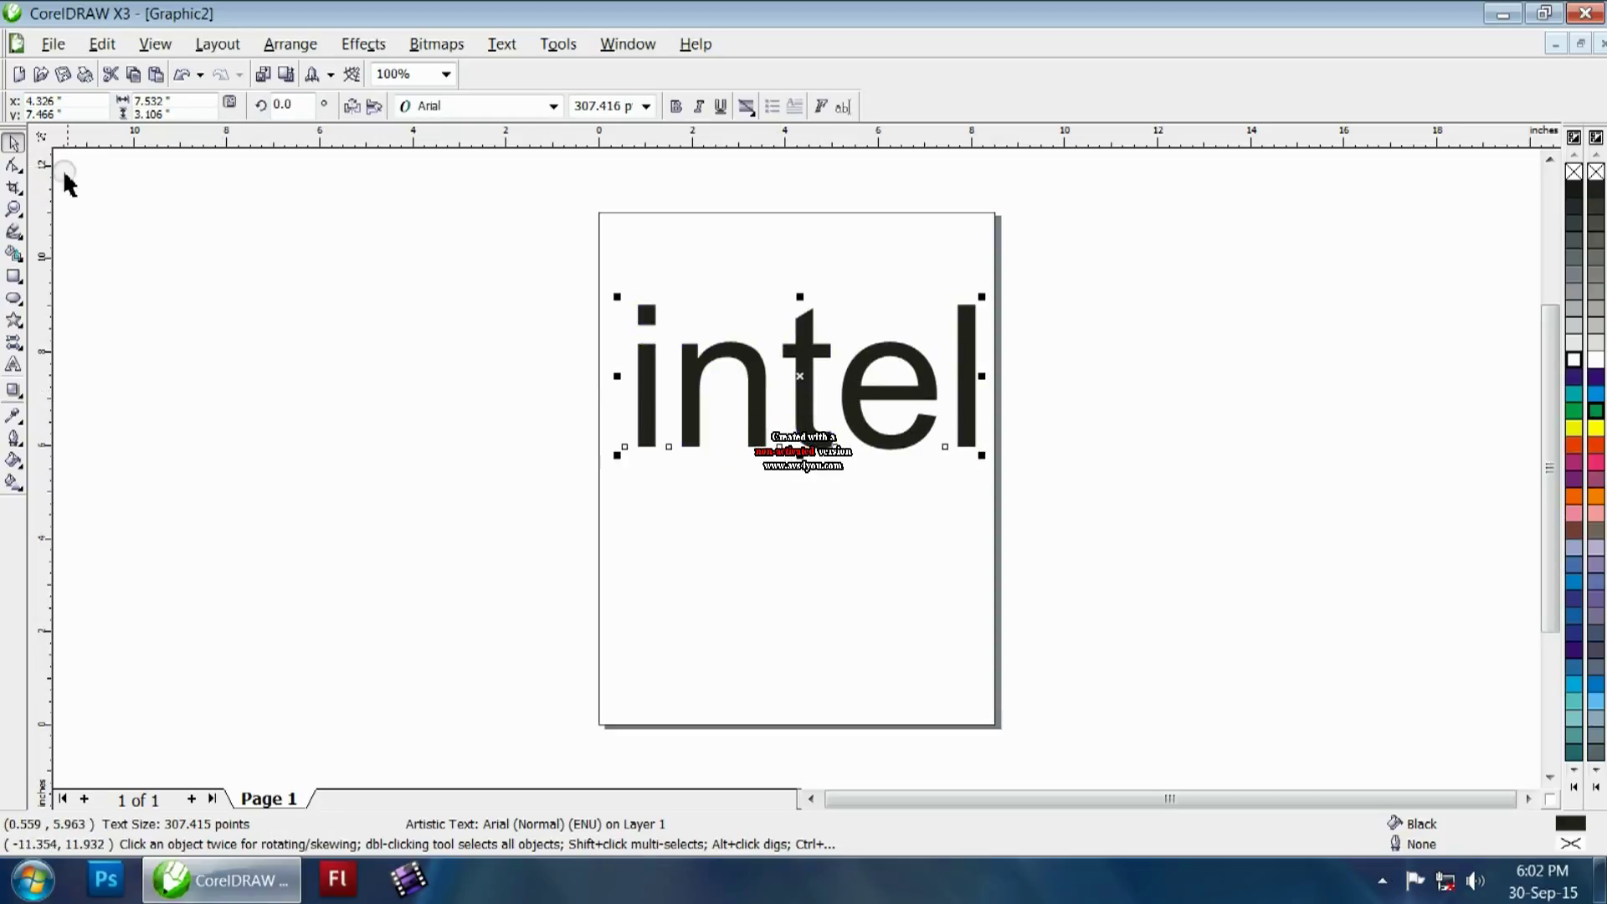
- Break the "intel" artistic text apart into separate letters
left_click(14, 209)
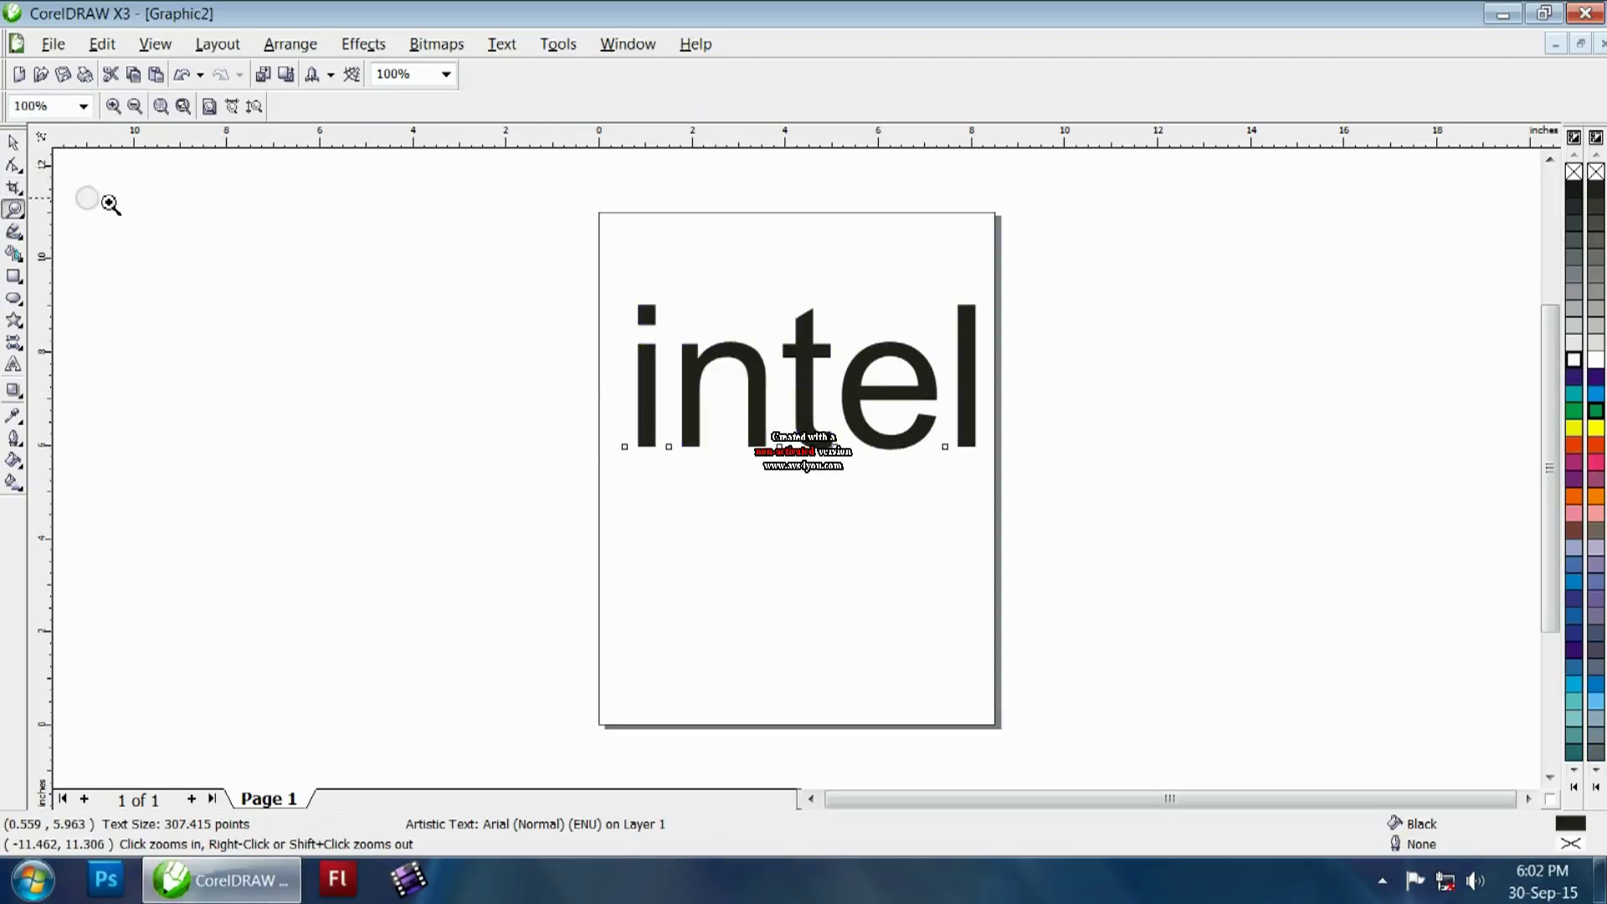
left_click_drag(494, 236, 1098, 635)
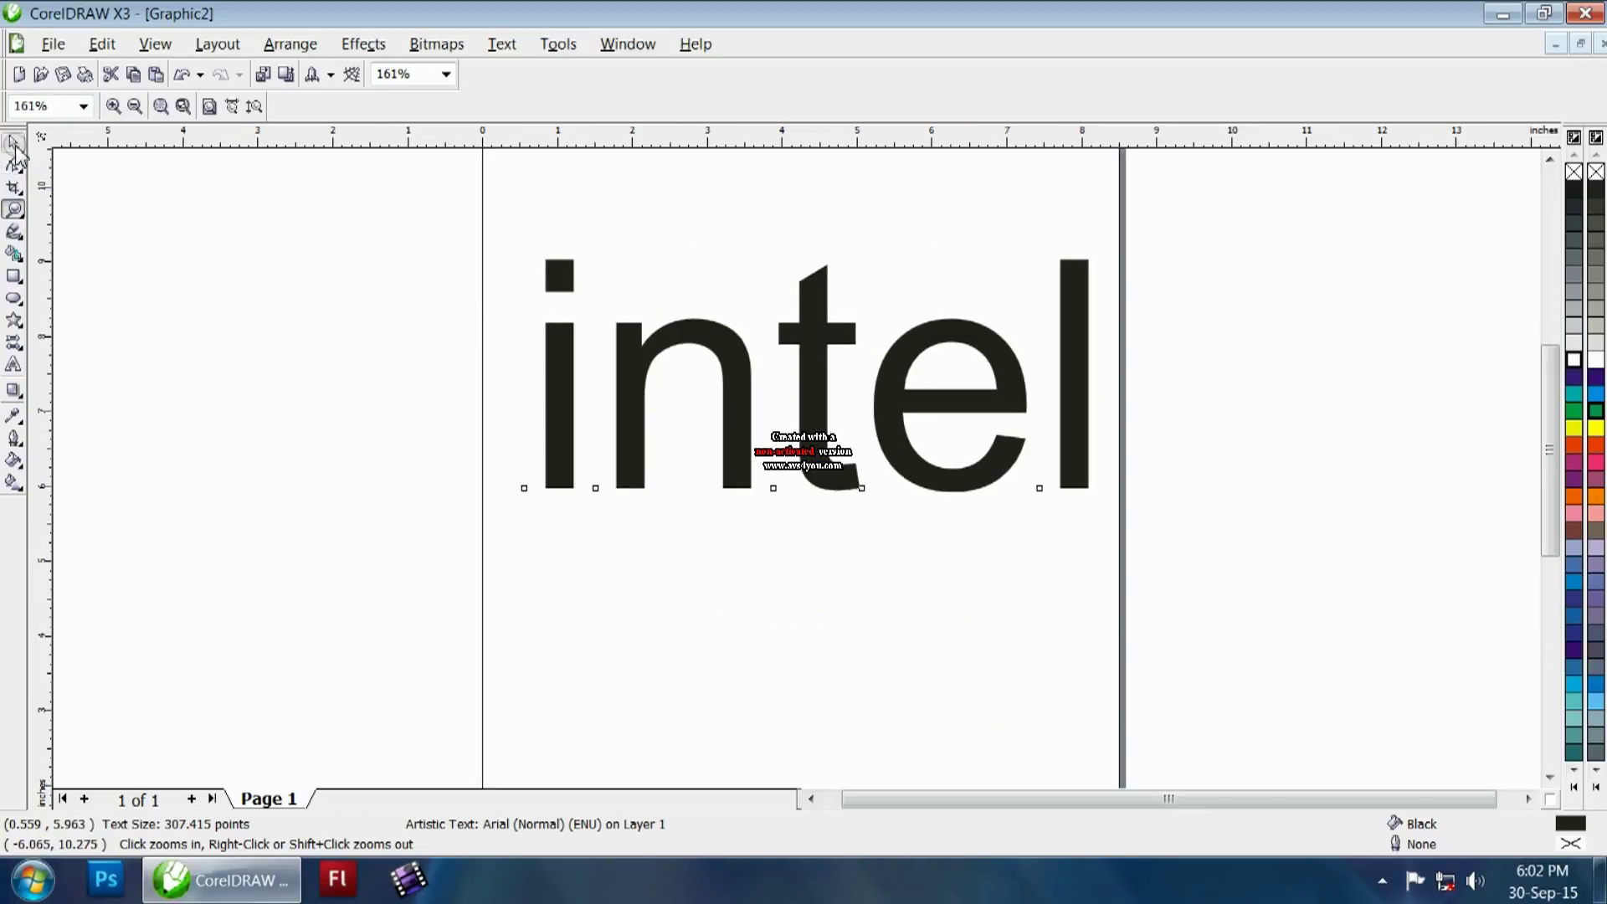
left_click(14, 144)
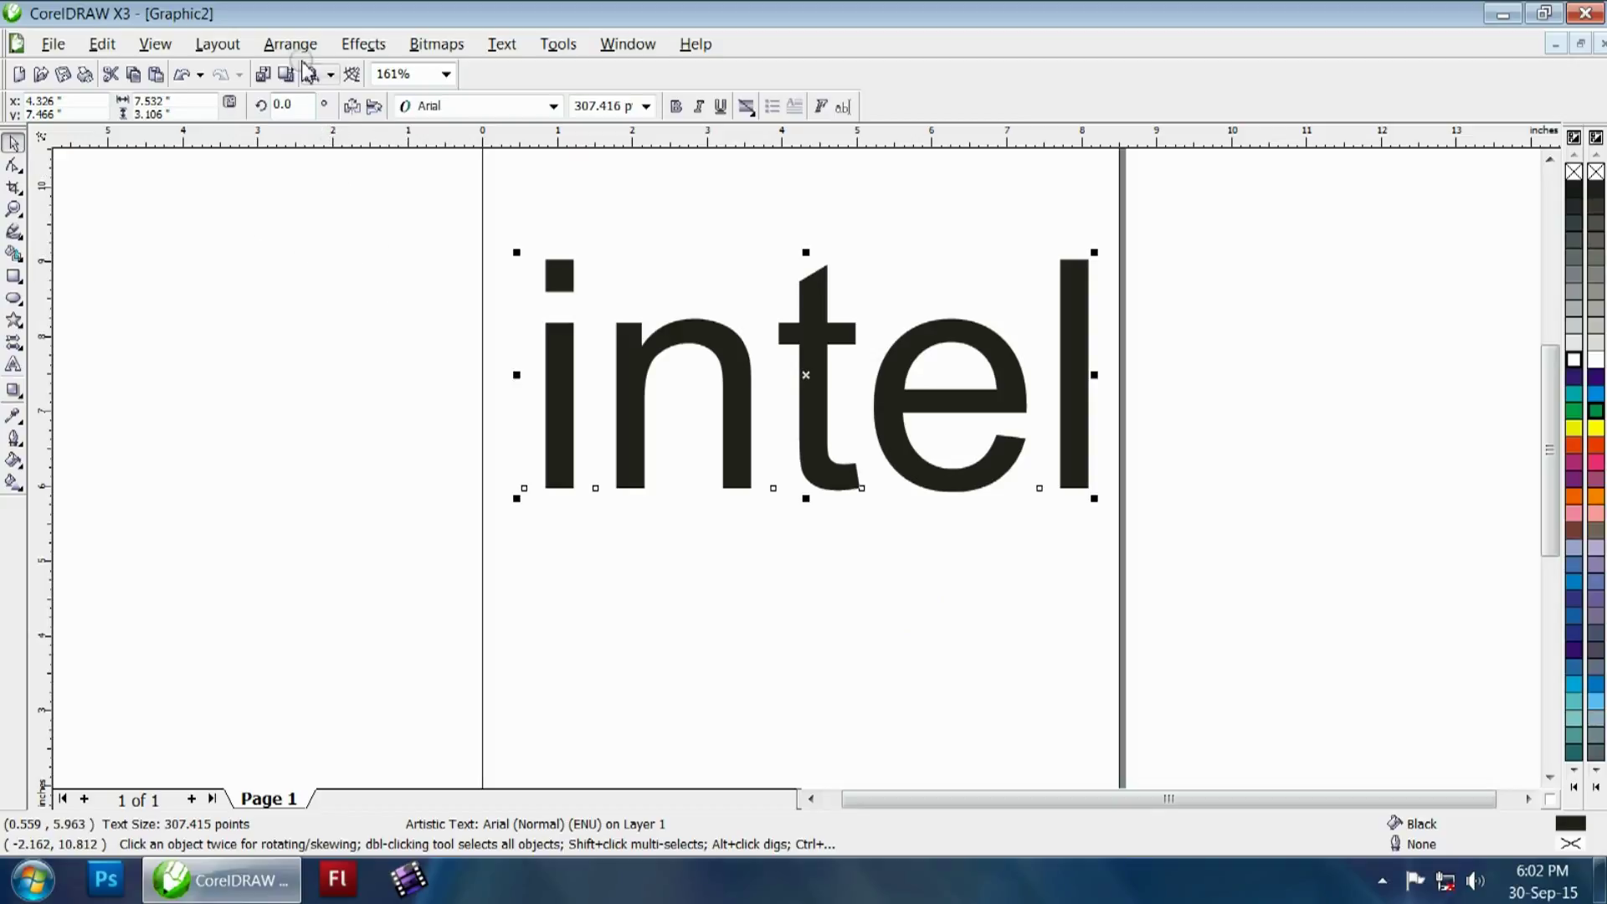
left_click(526, 402)
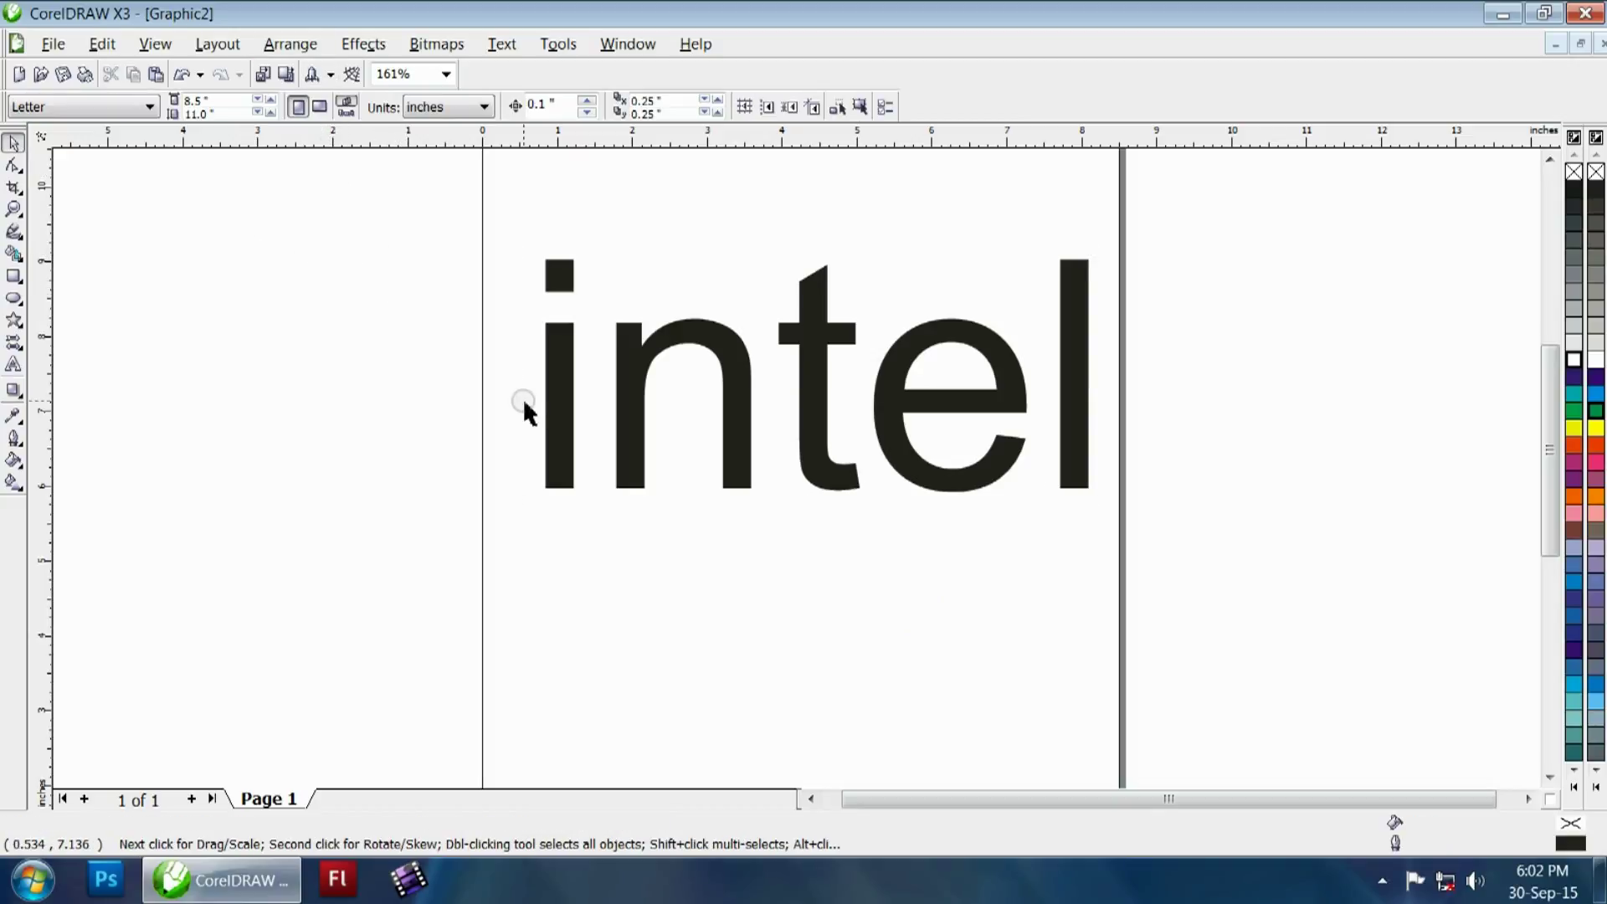
left_click(548, 406)
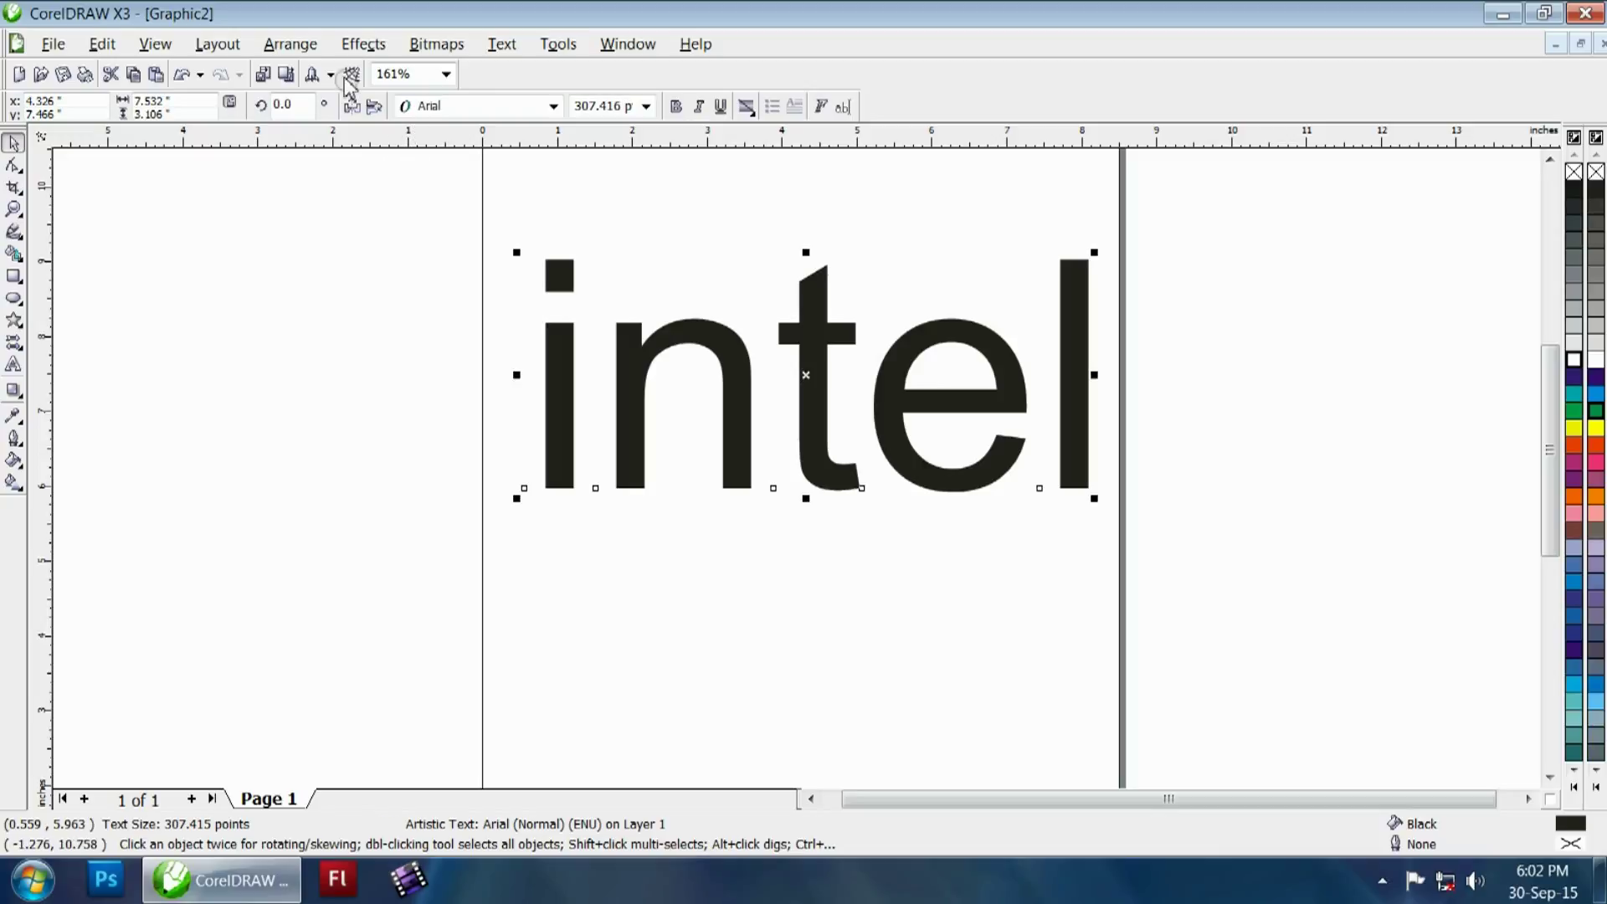
left_click(308, 48)
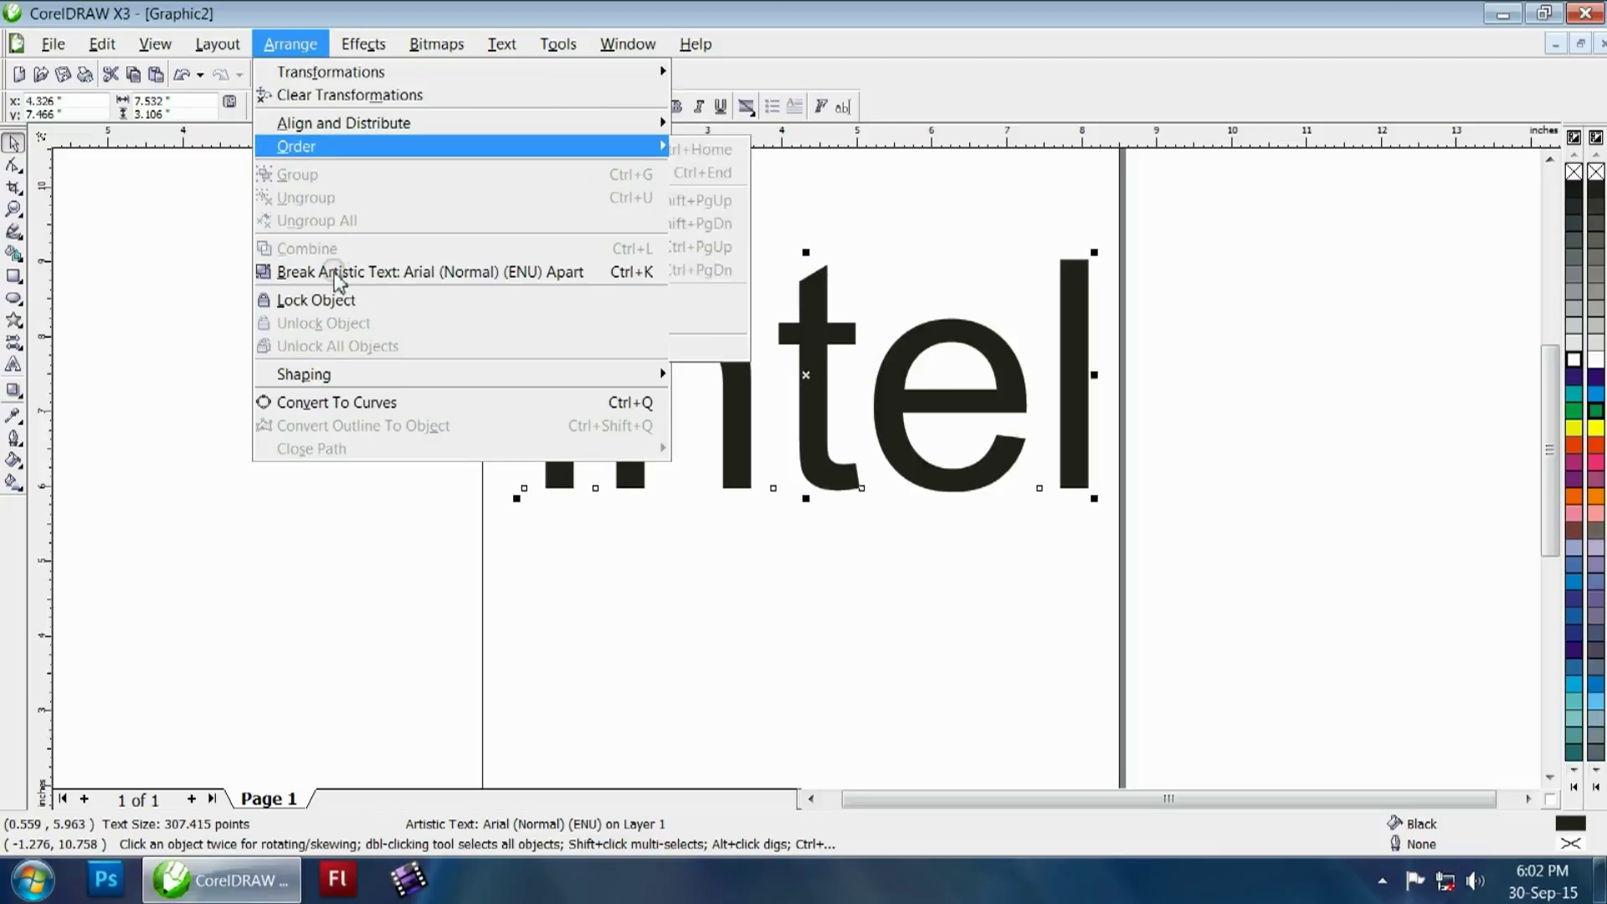
left_click(400, 274)
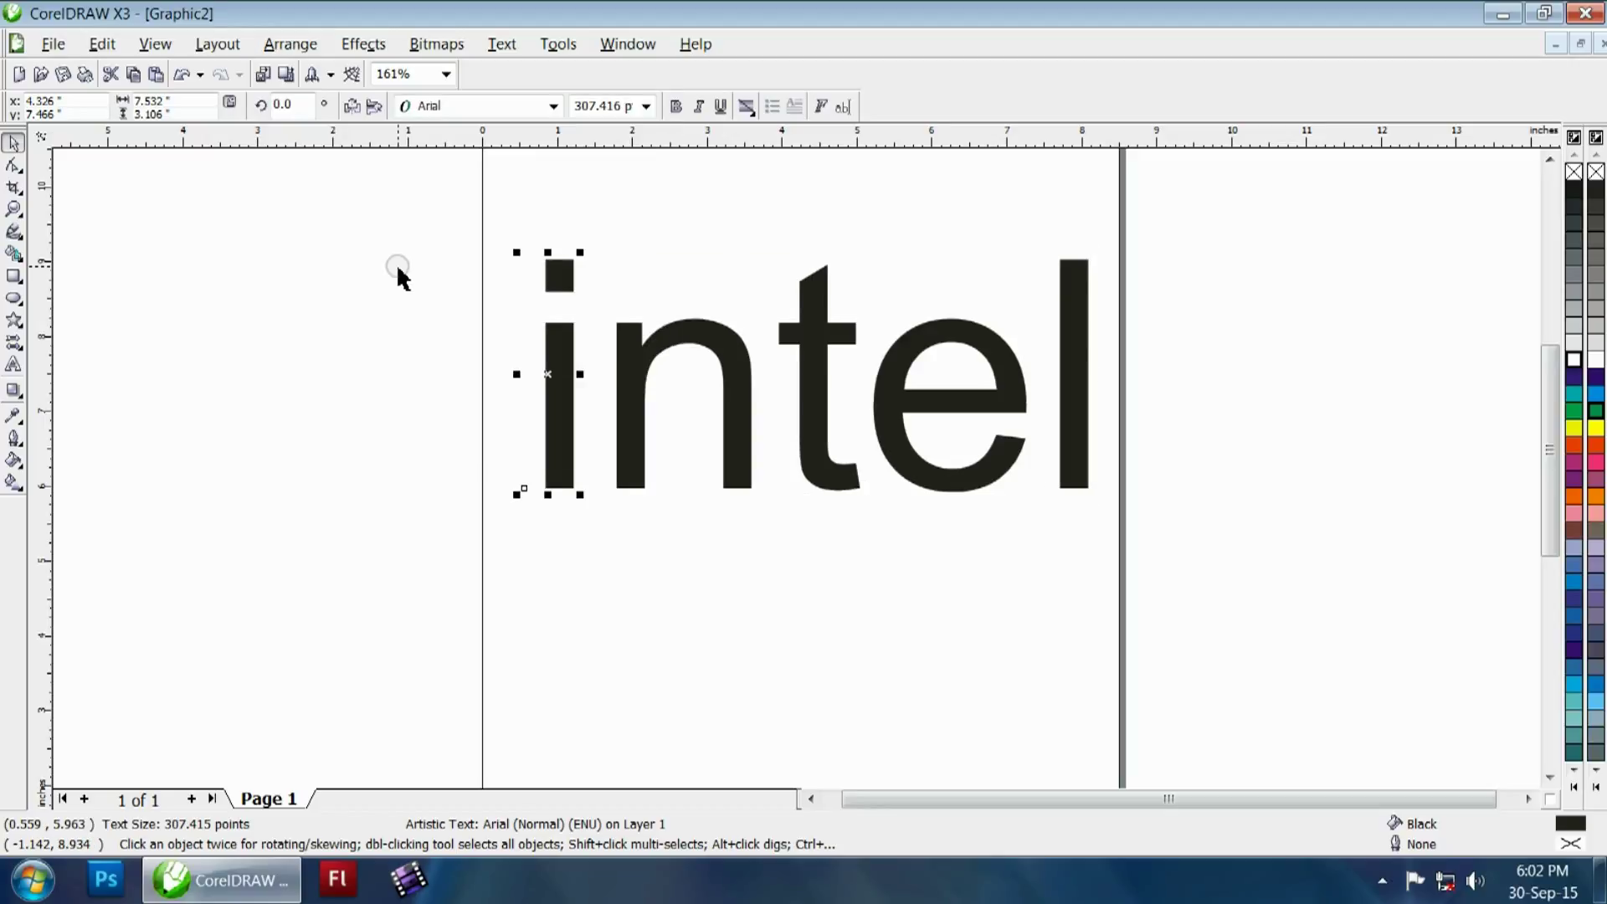
left_click(399, 273)
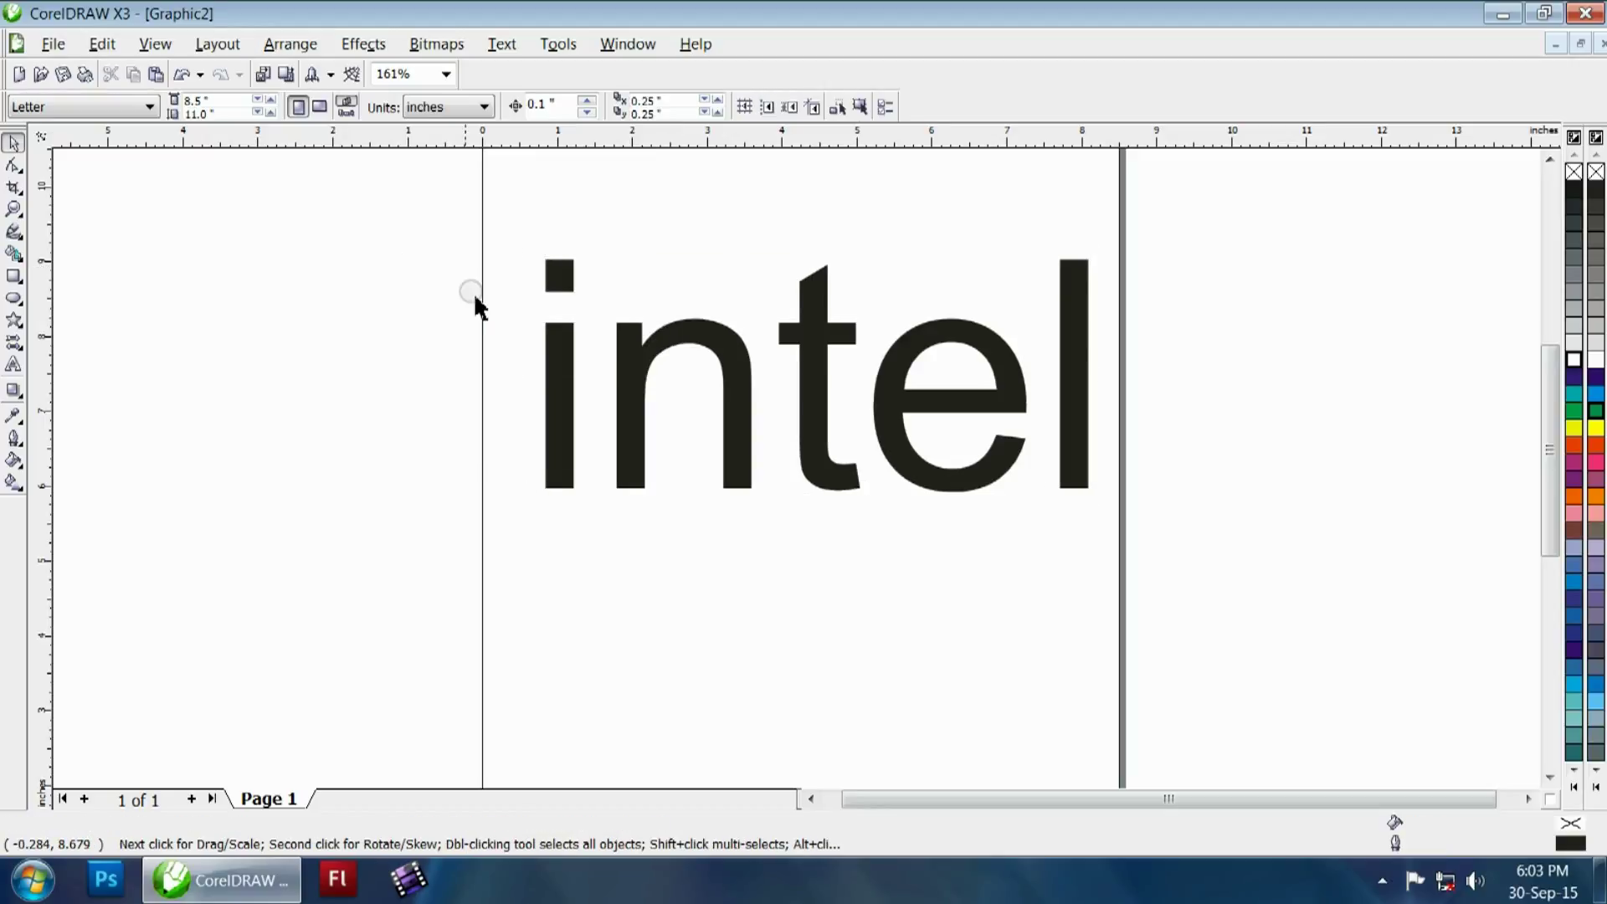
- Convert the letter "i" to curves
left_click(557, 362)
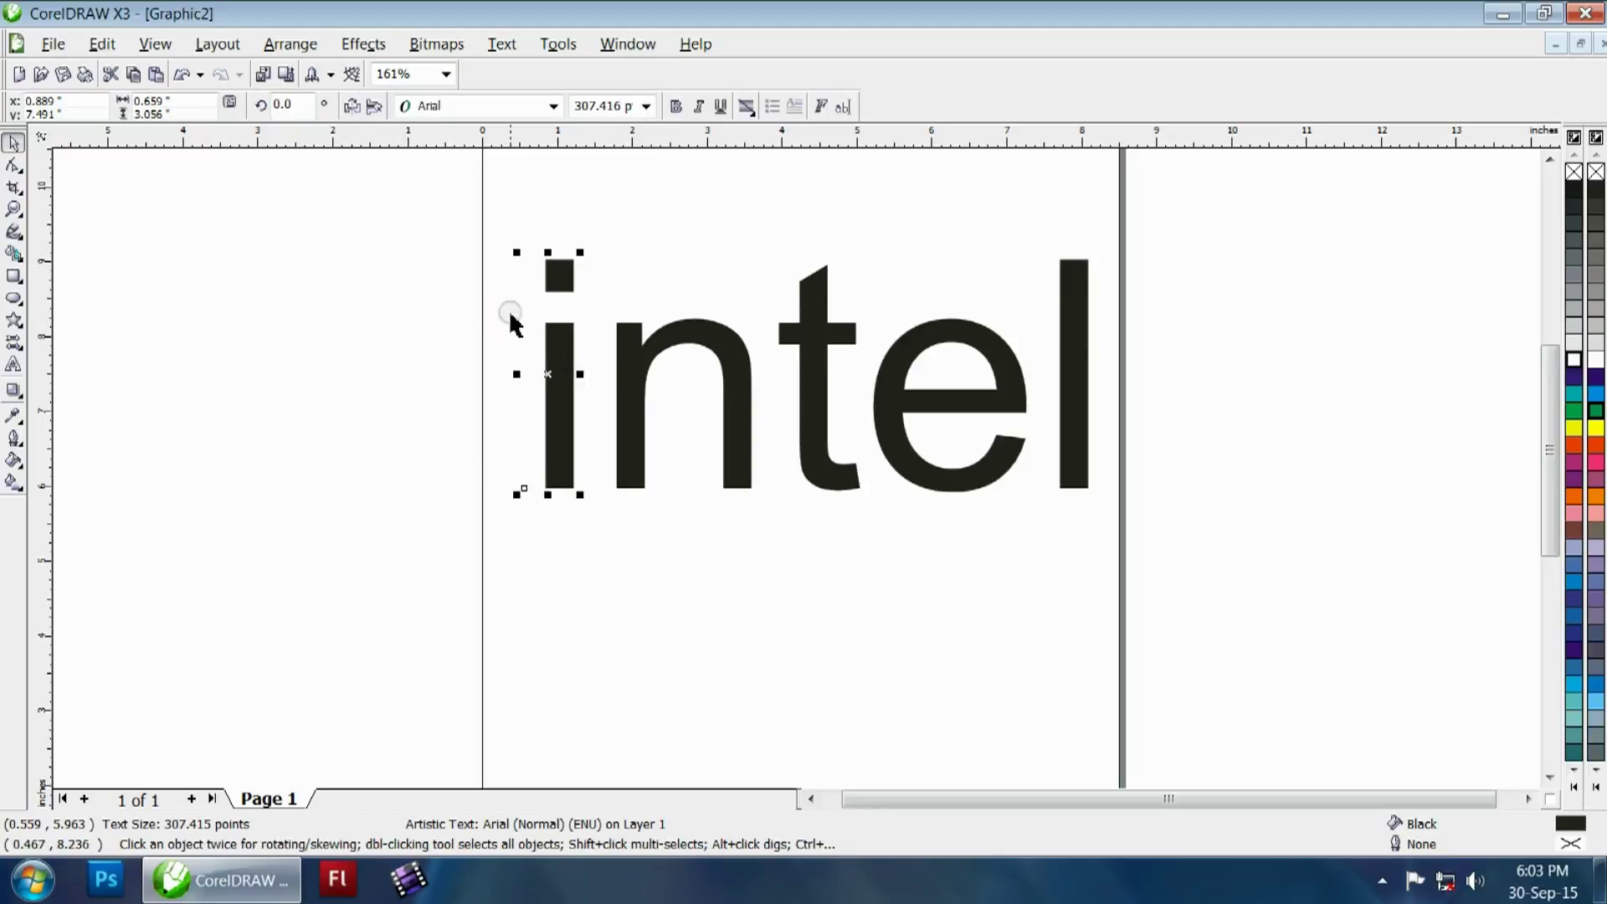
left_click(284, 52)
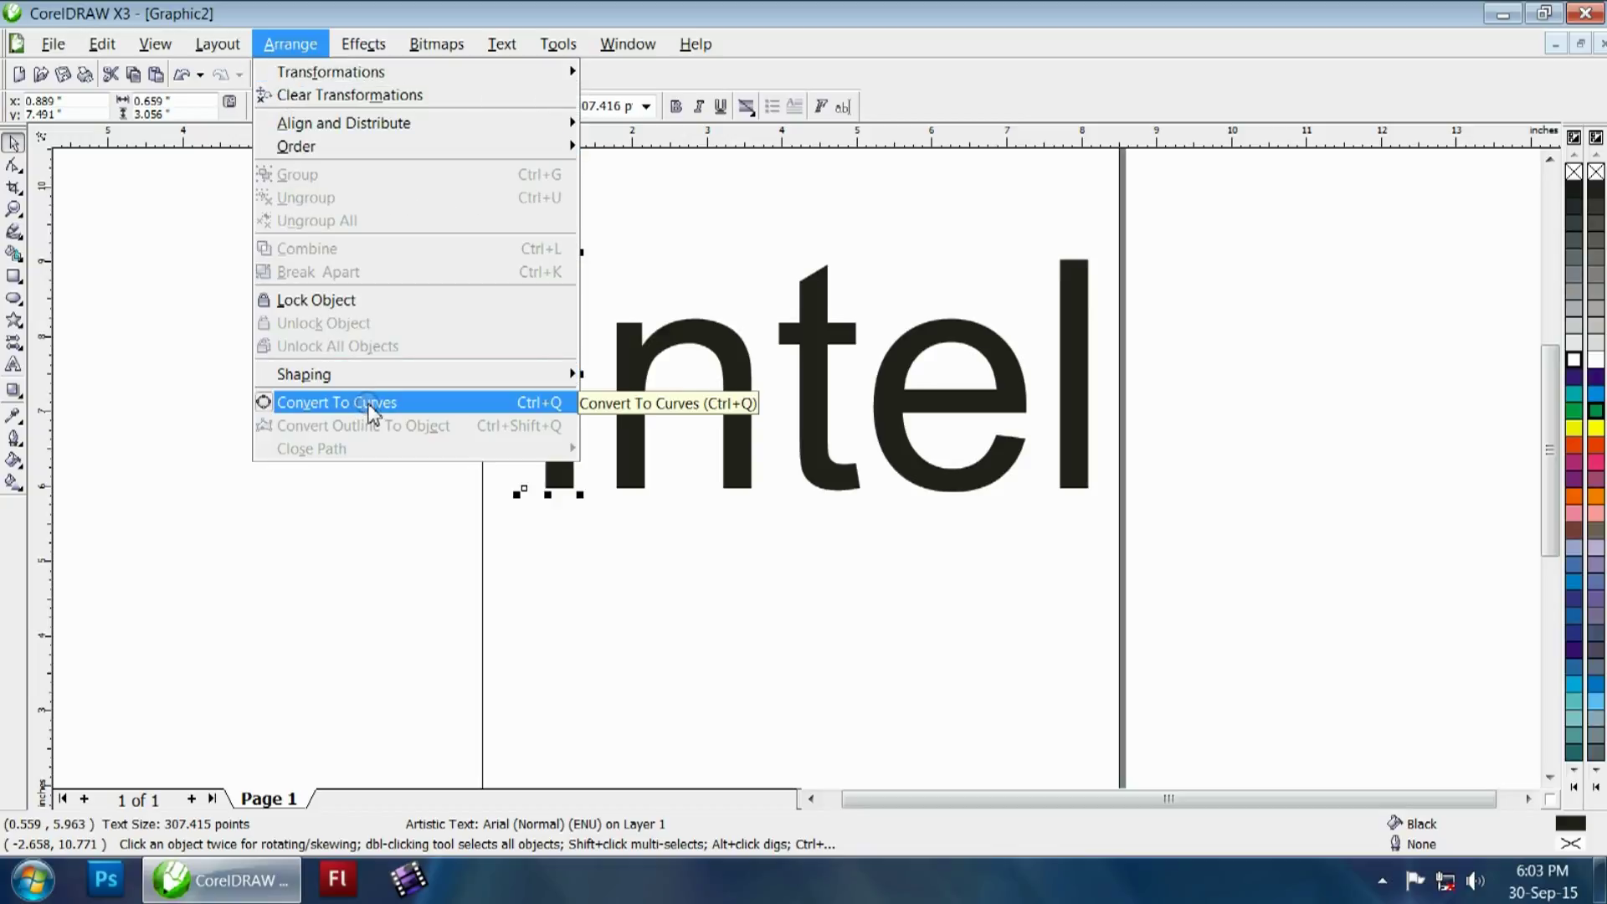
left_click(371, 405)
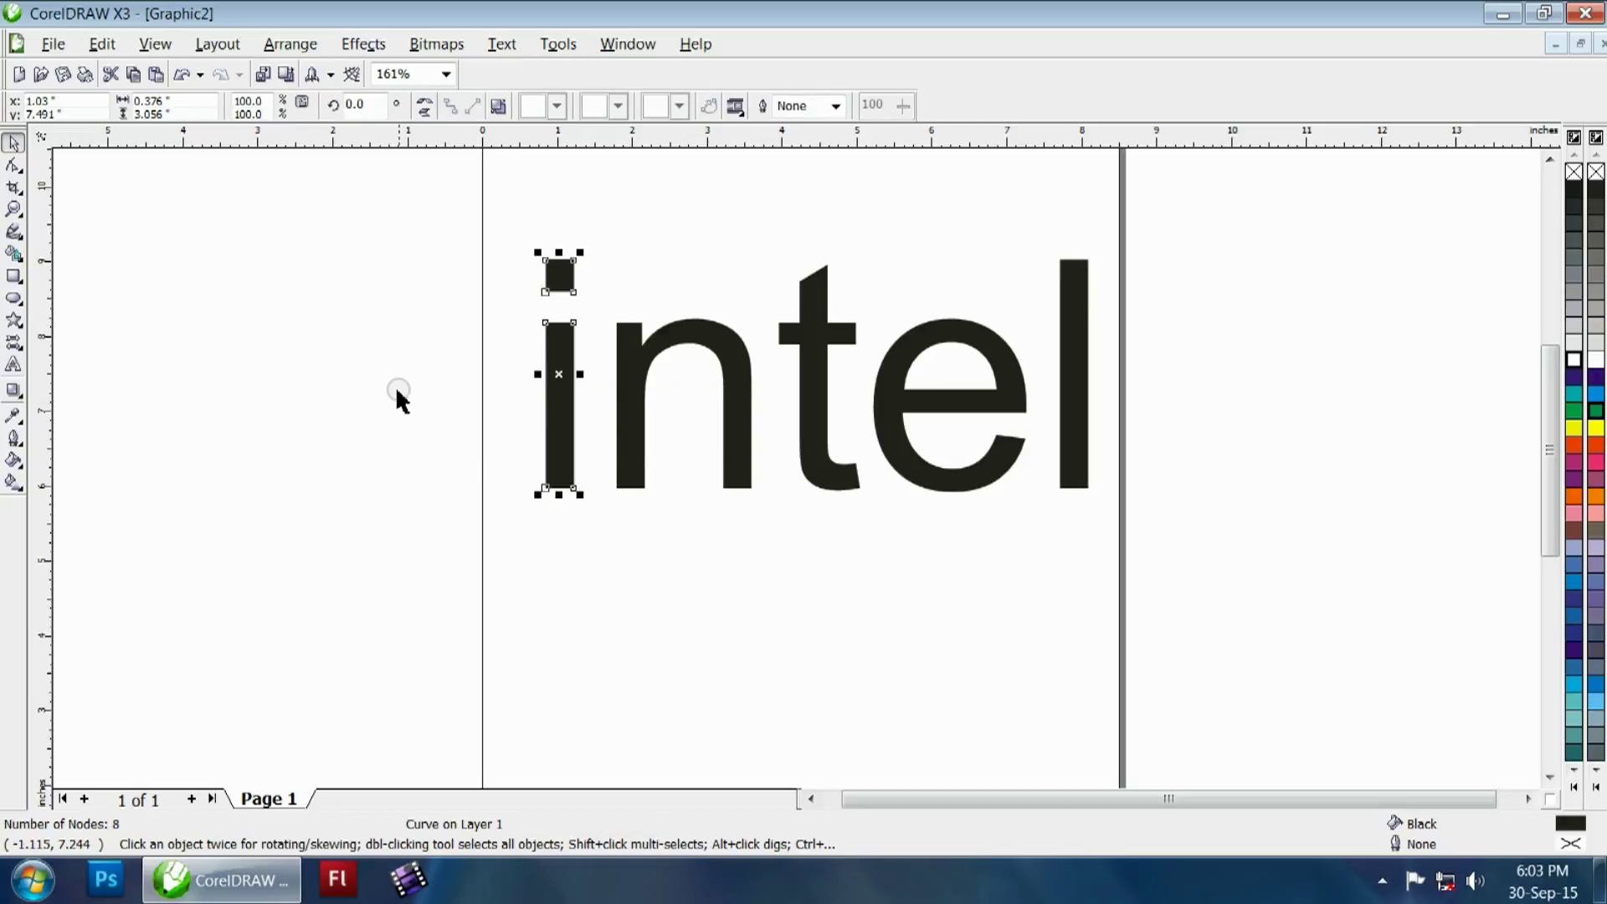
- Delete the four nodes of the i's stem and move the remaining dot directly above the n's first stem
left_click(19, 169)
left_click_drag(522, 316, 599, 506)
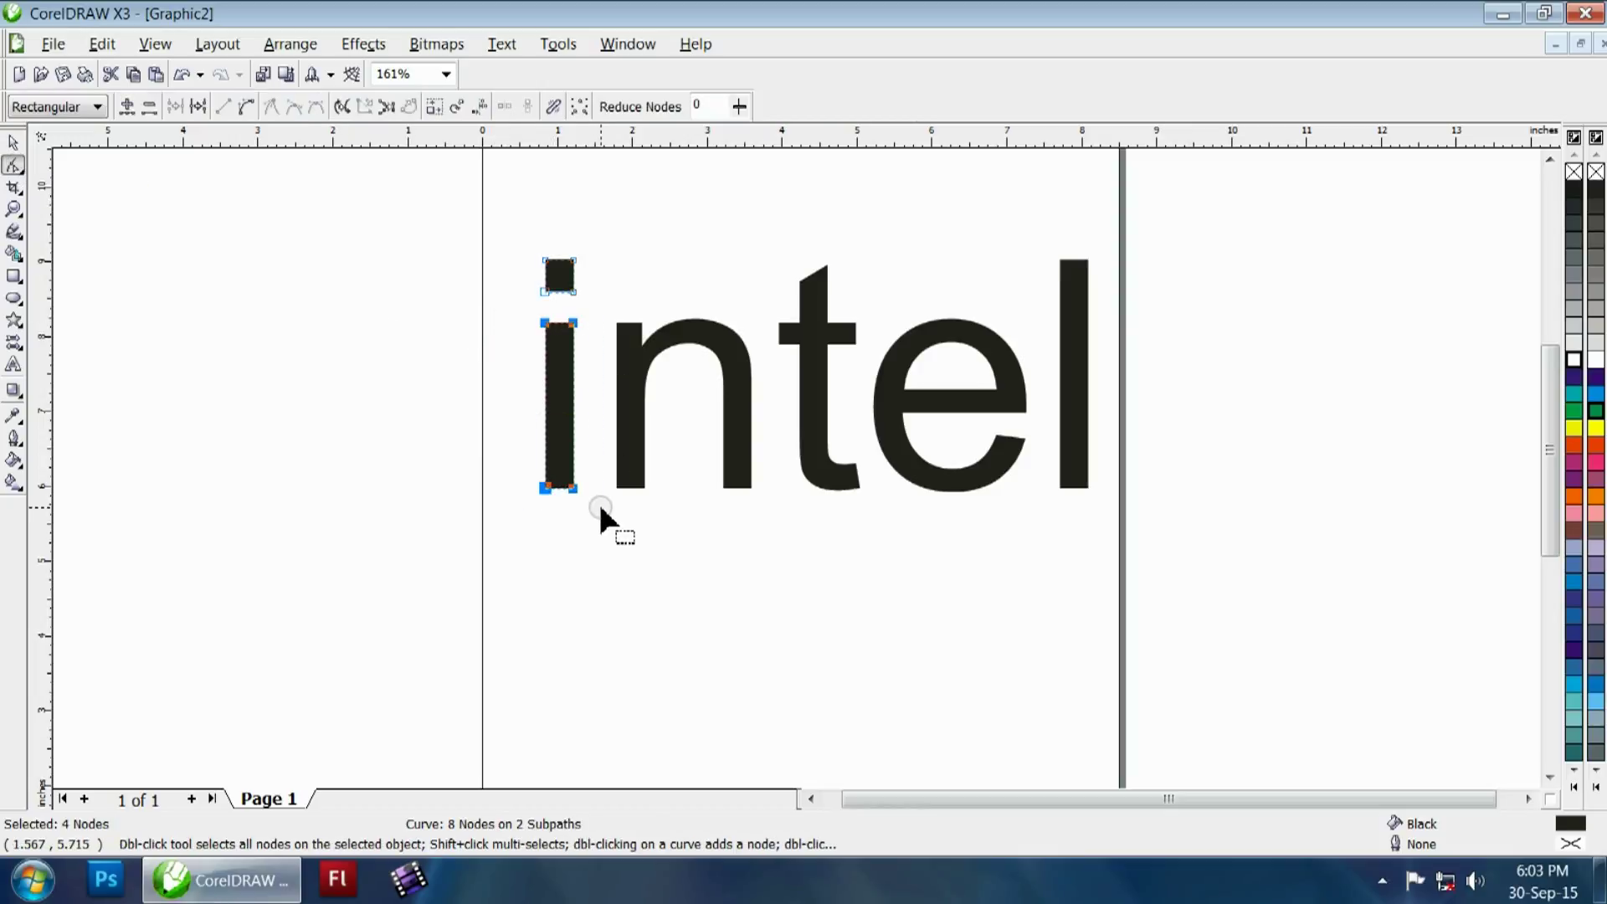
right_click(570, 335)
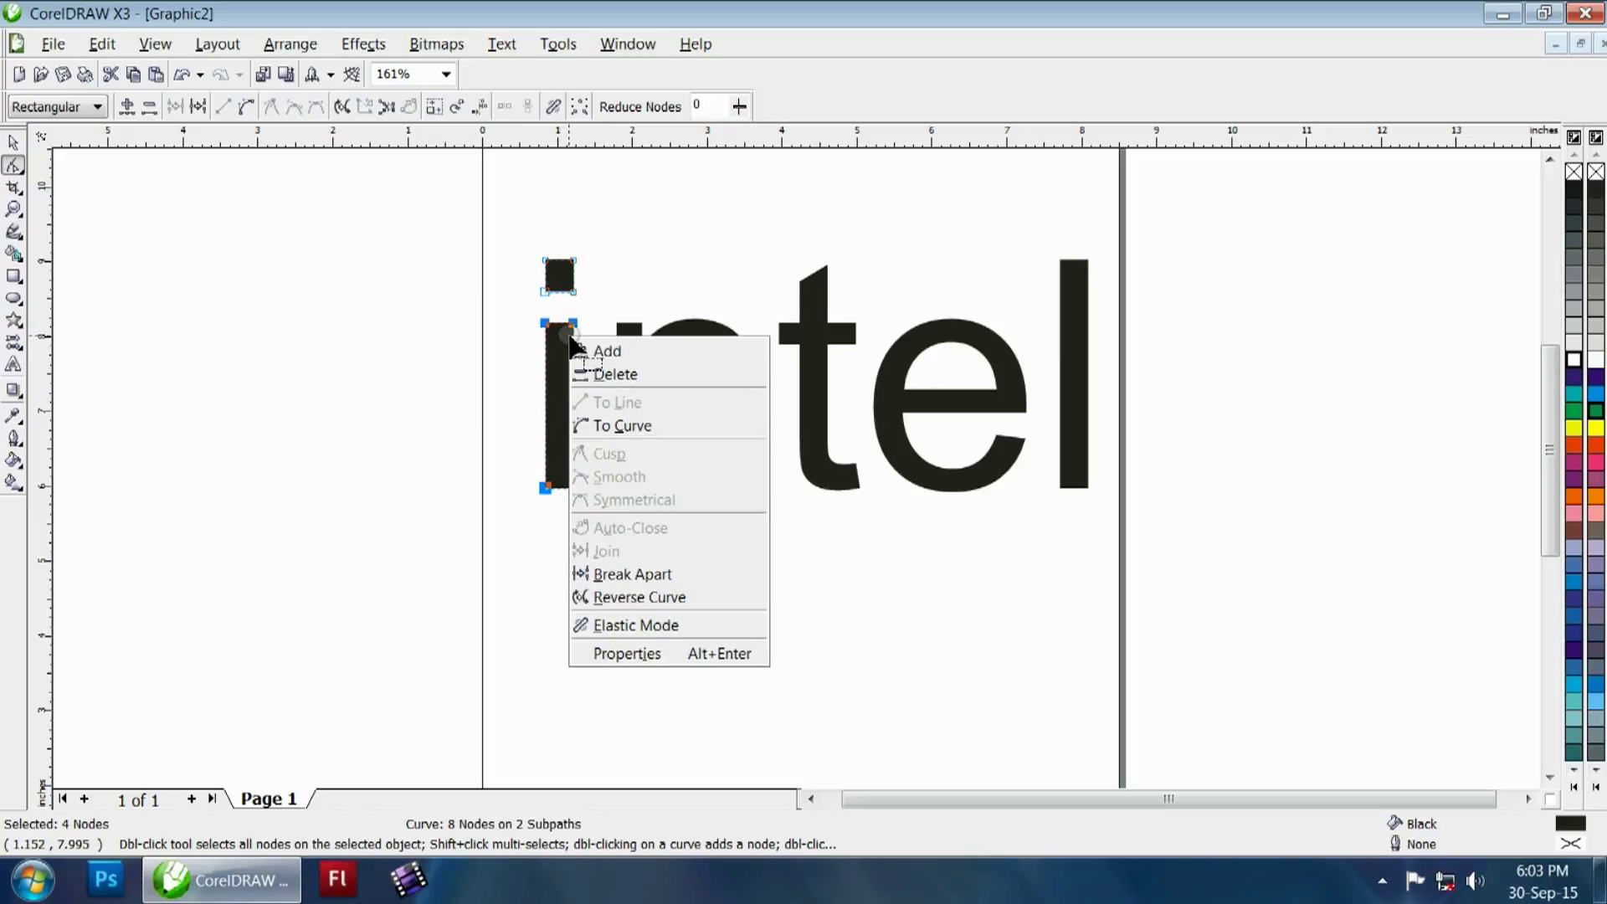
left_click(616, 374)
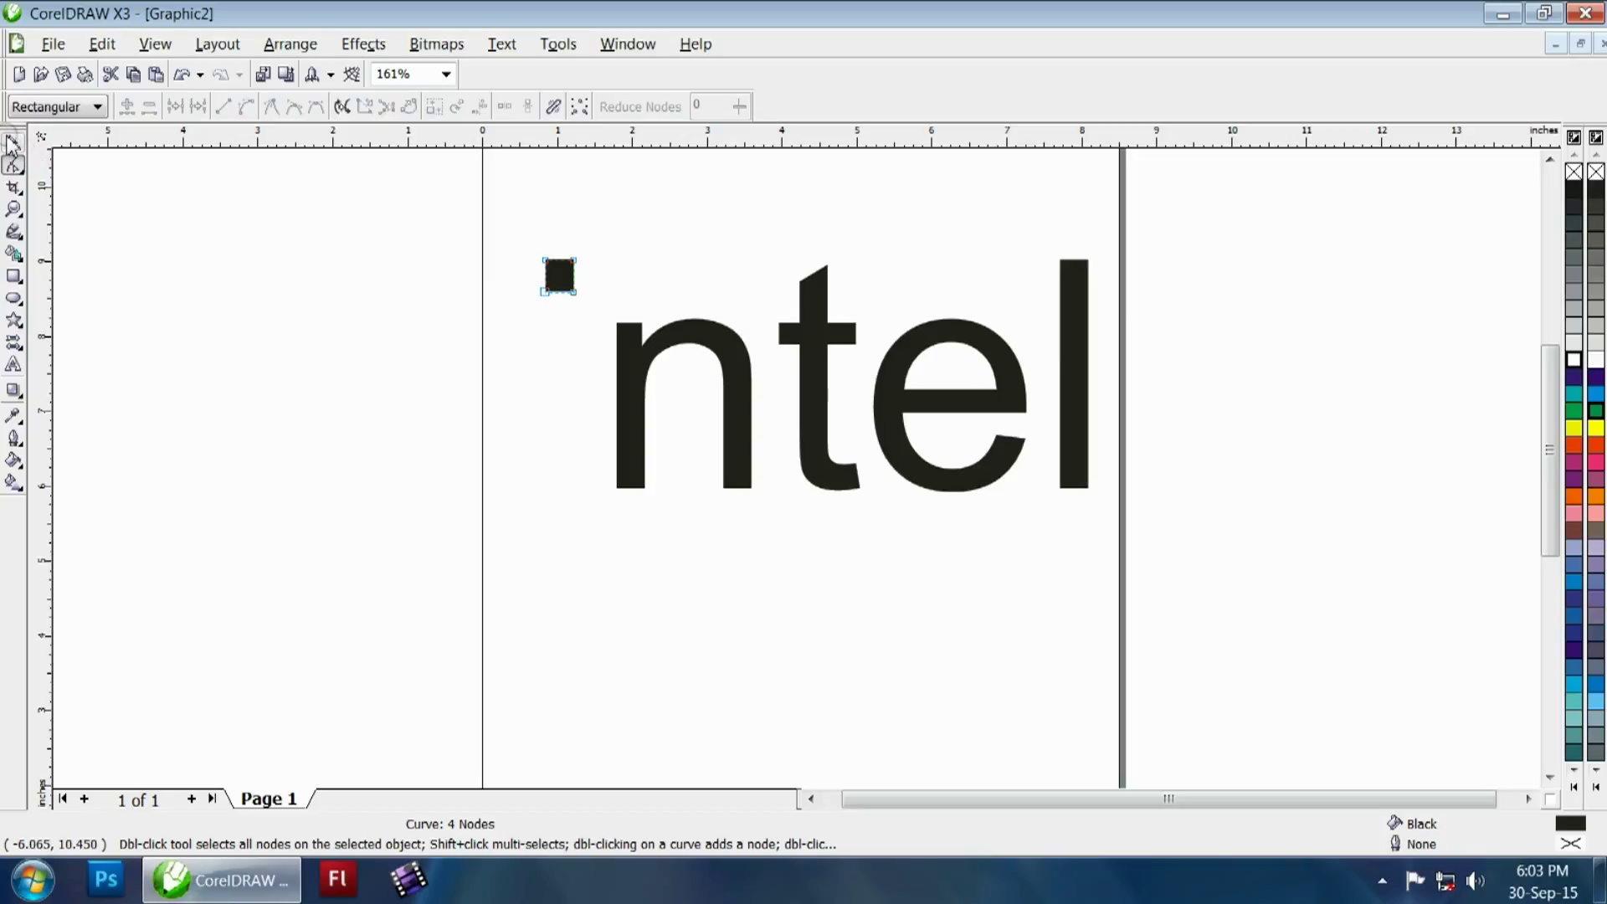
left_click(13, 143)
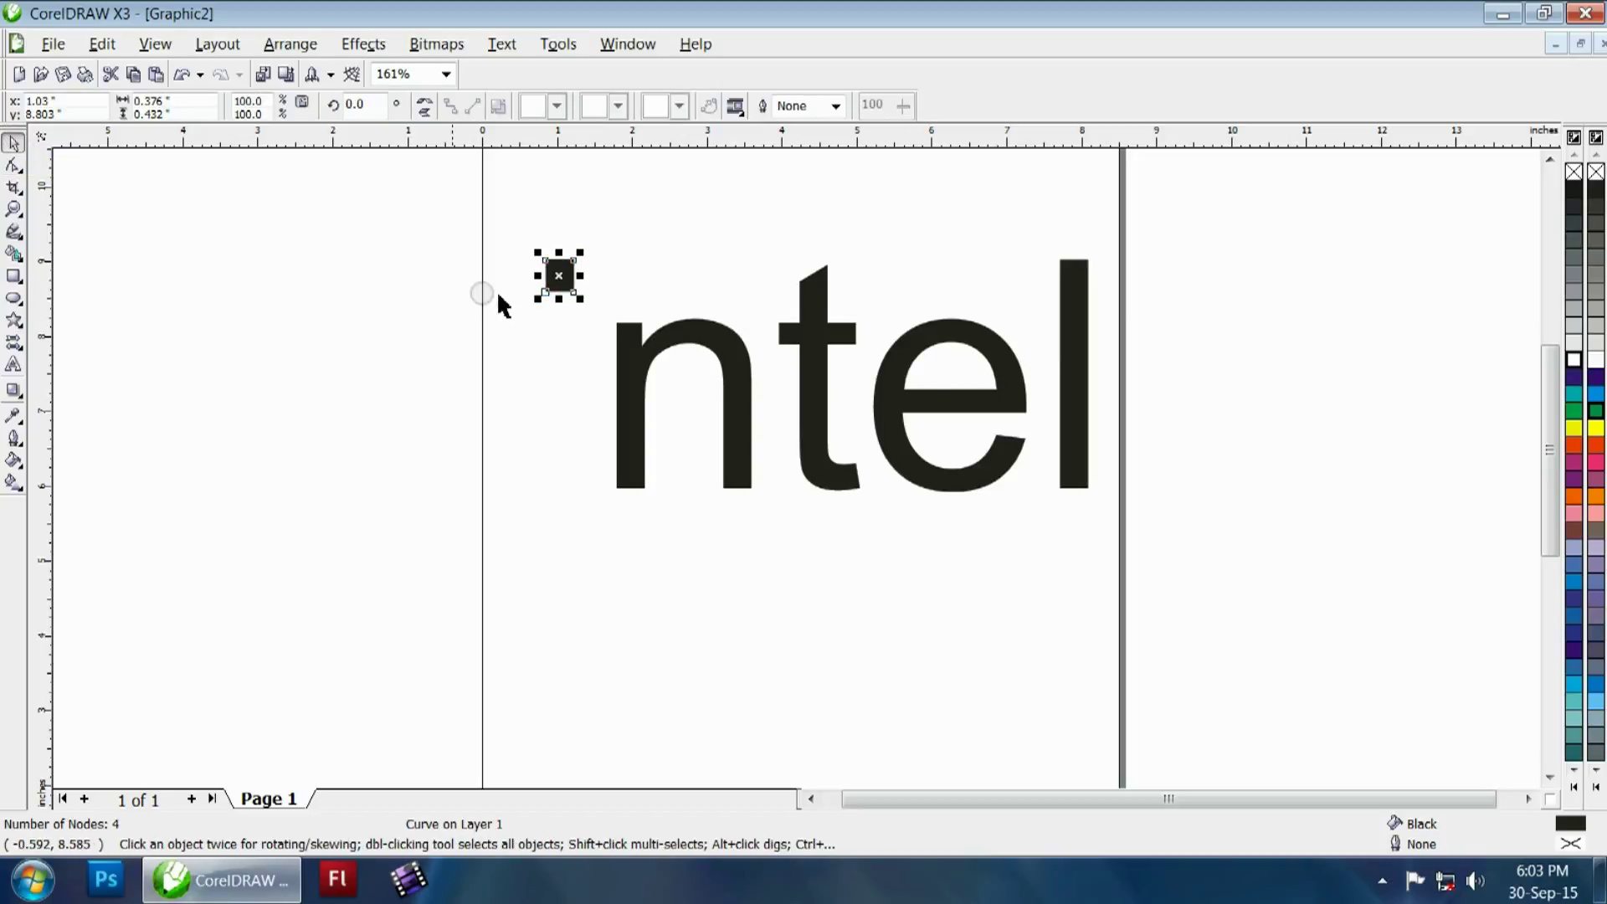
left_click_drag(566, 279, 638, 292)
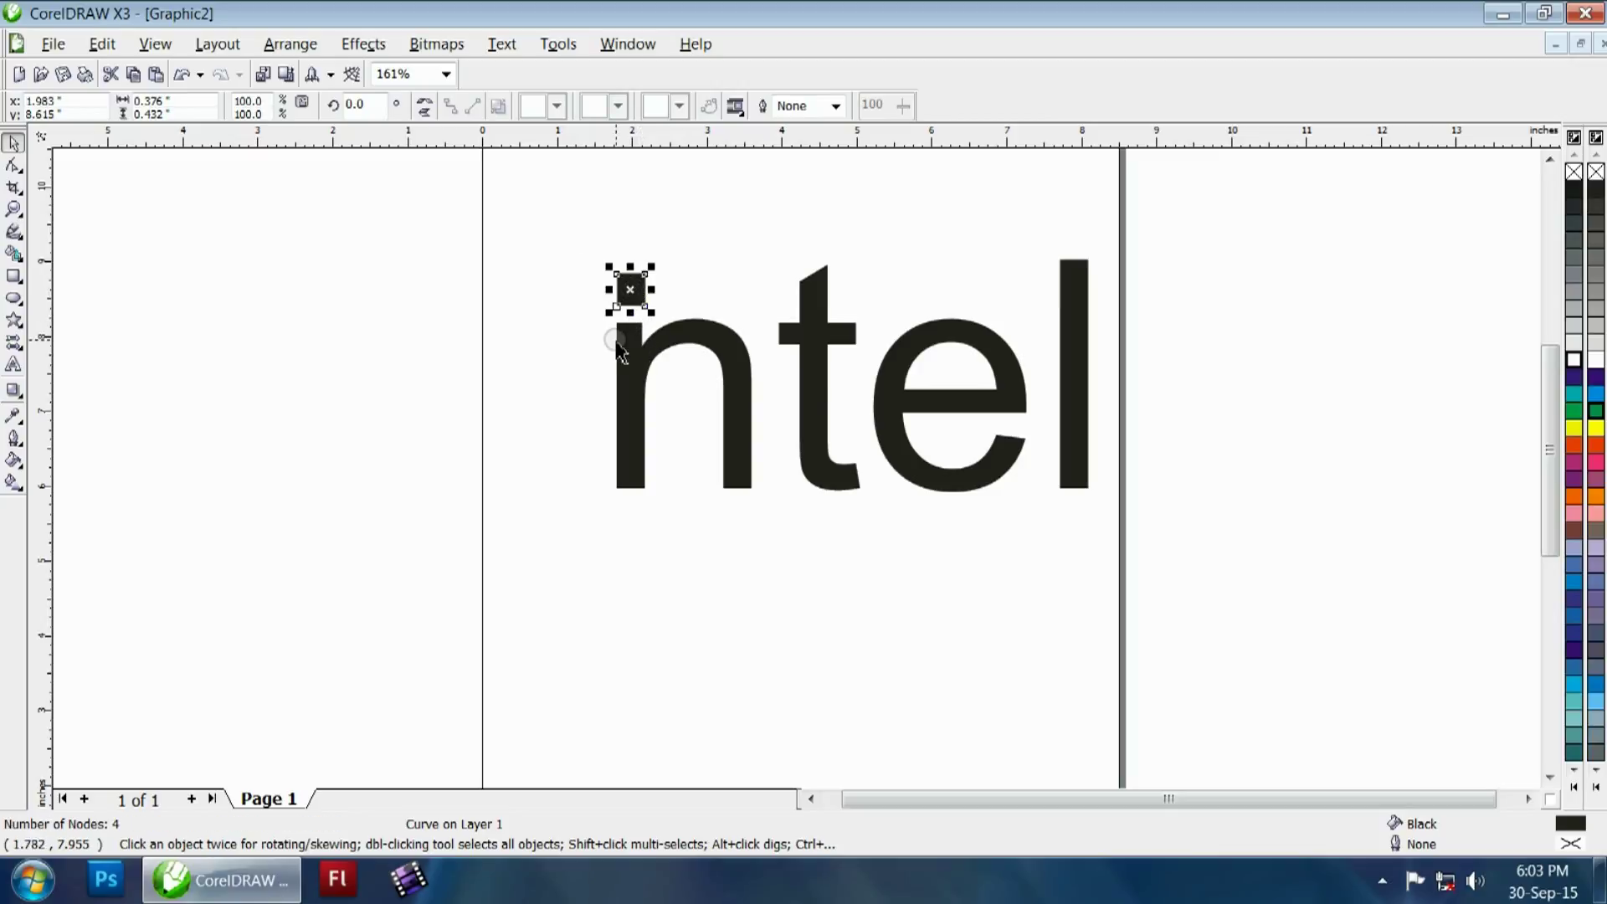
- Weld the dot and the "n" into one shape and shift it about 1 inch left to where the "i" stood
left_click_drag(507, 202, 777, 536)
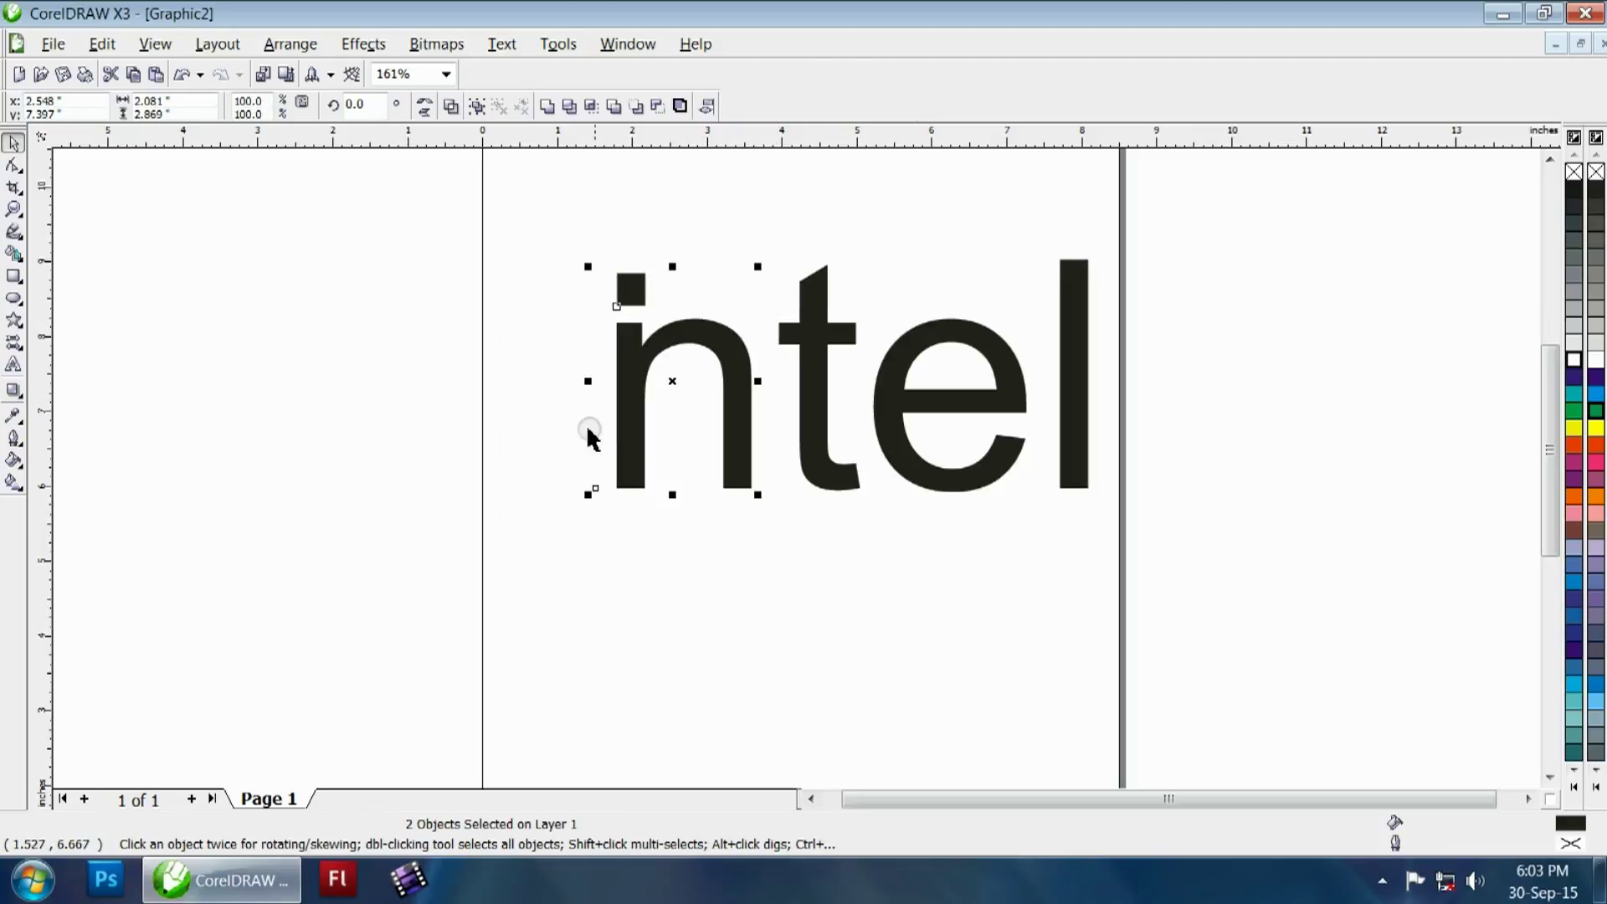
left_click(550, 107)
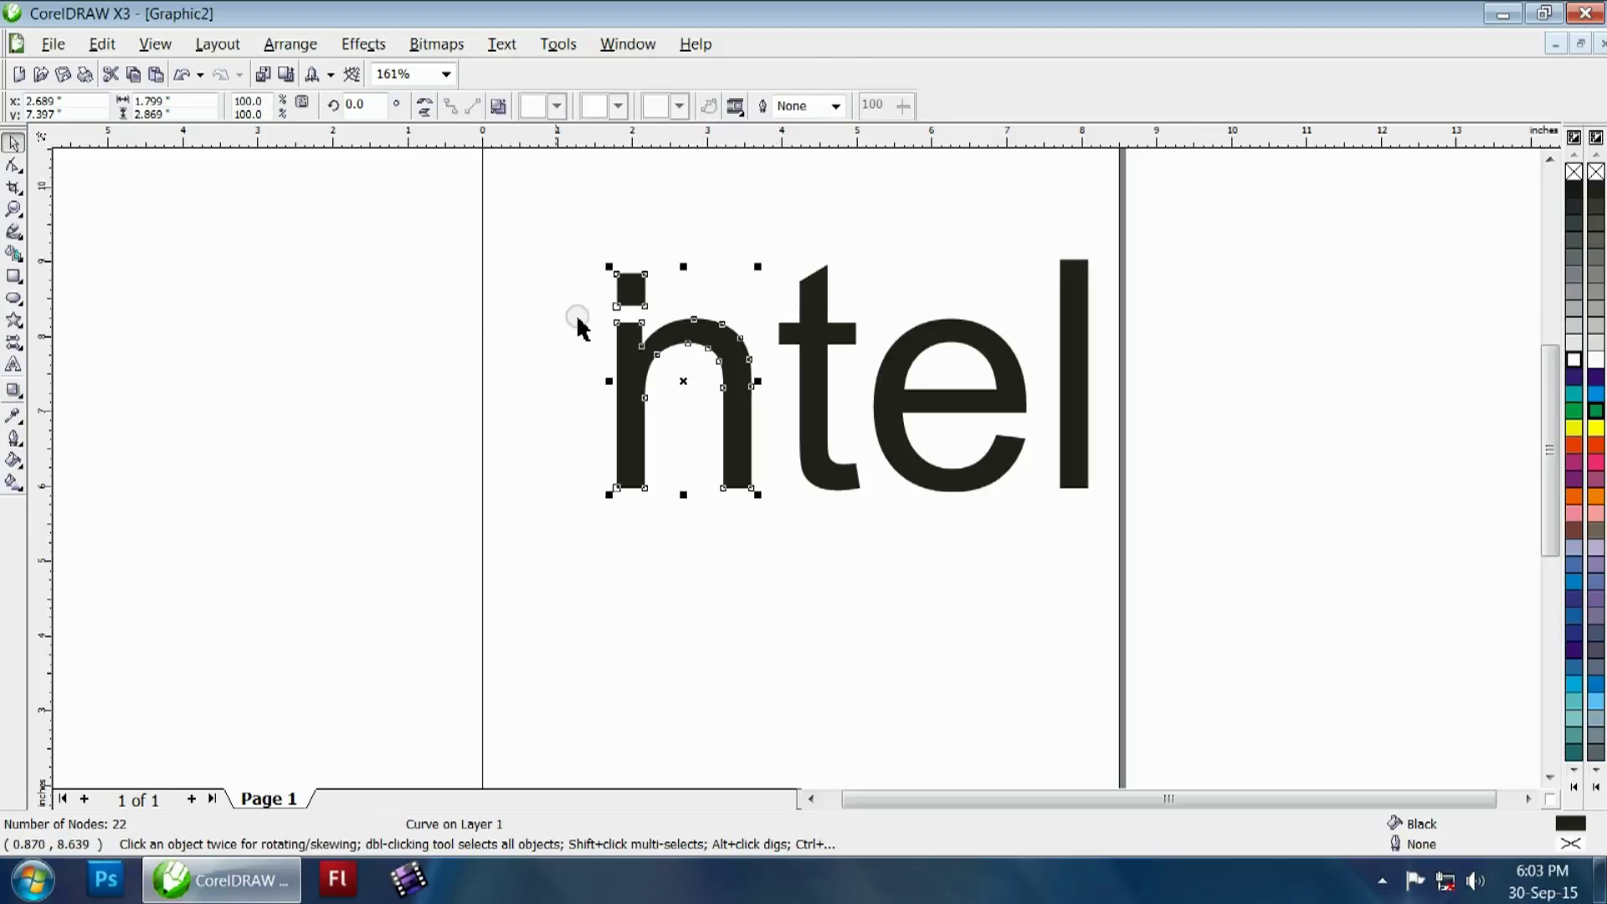
left_click(498, 338)
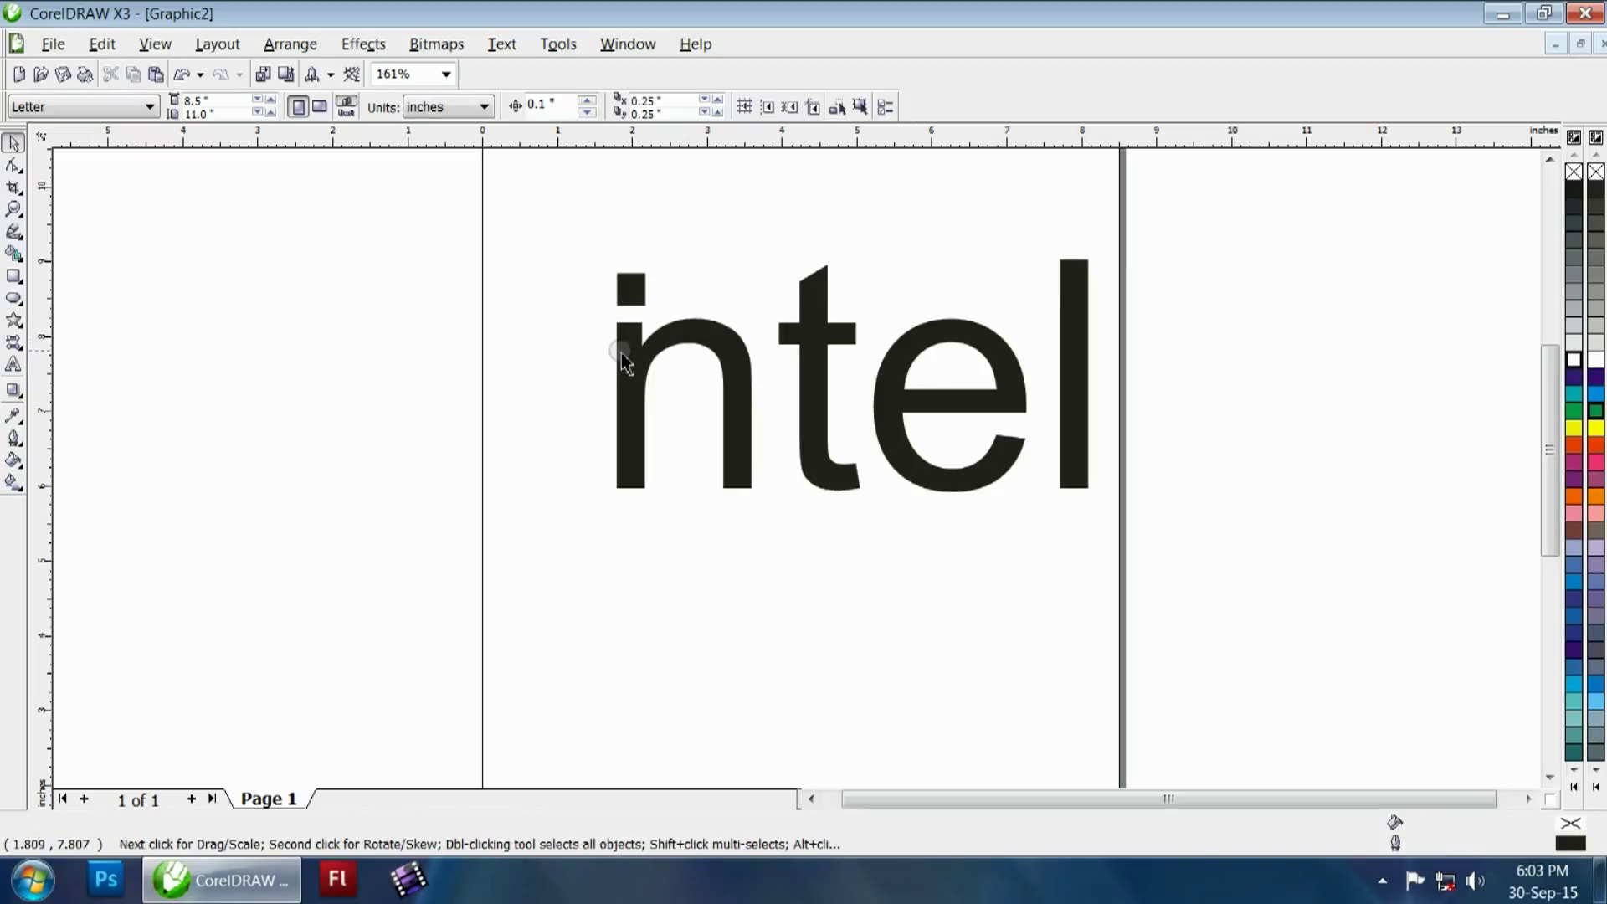
left_click_drag(630, 359, 557, 360)
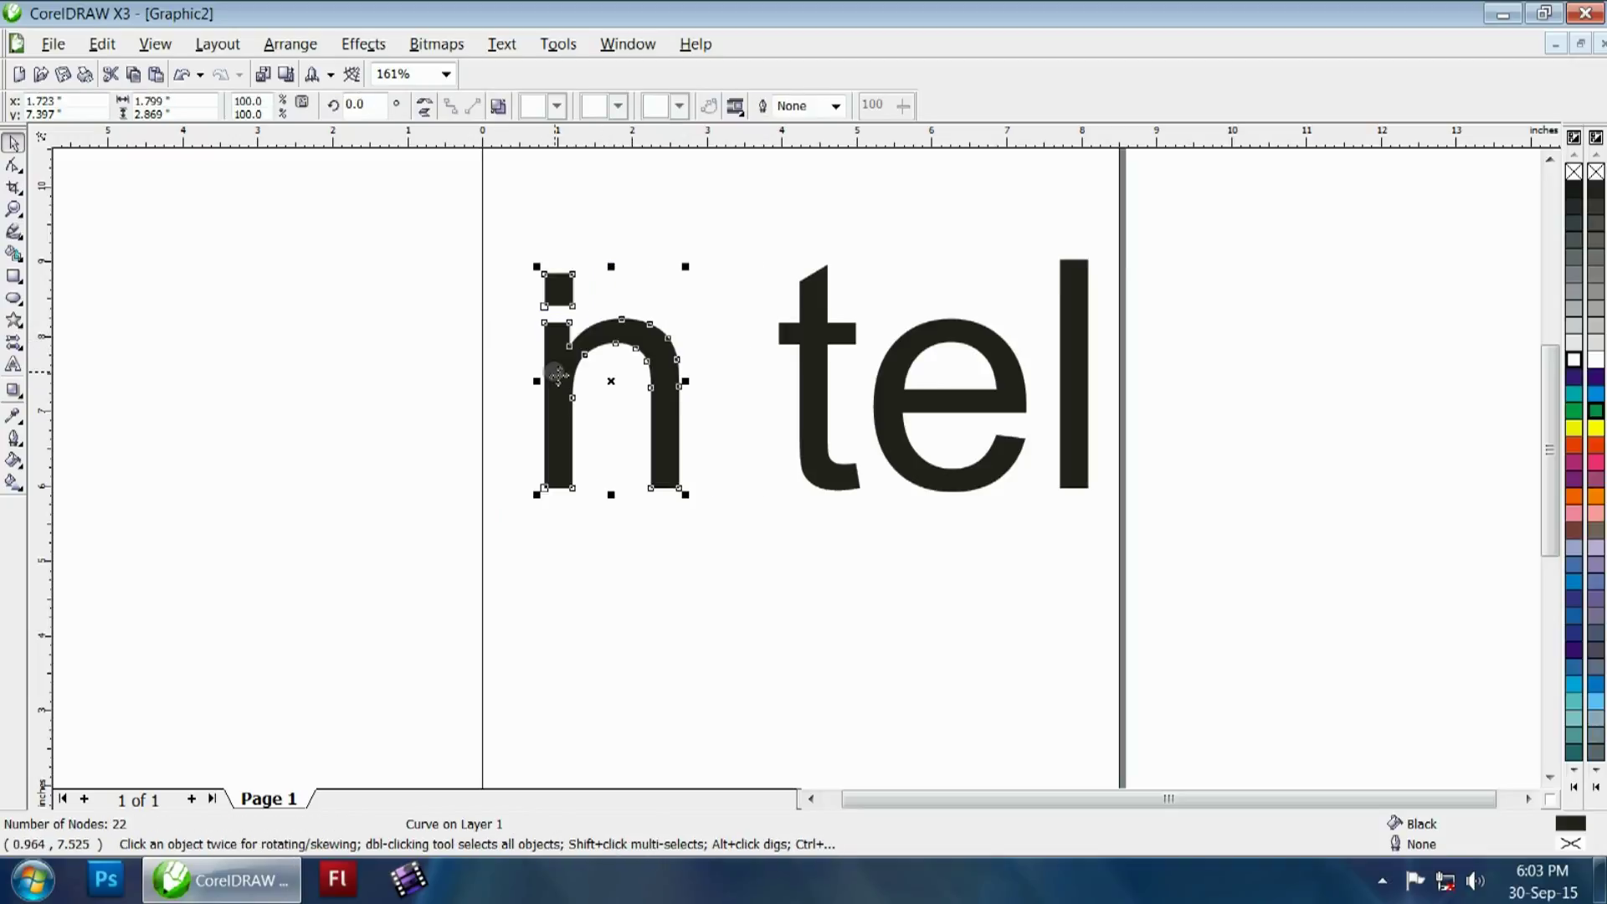
left_click(693, 321)
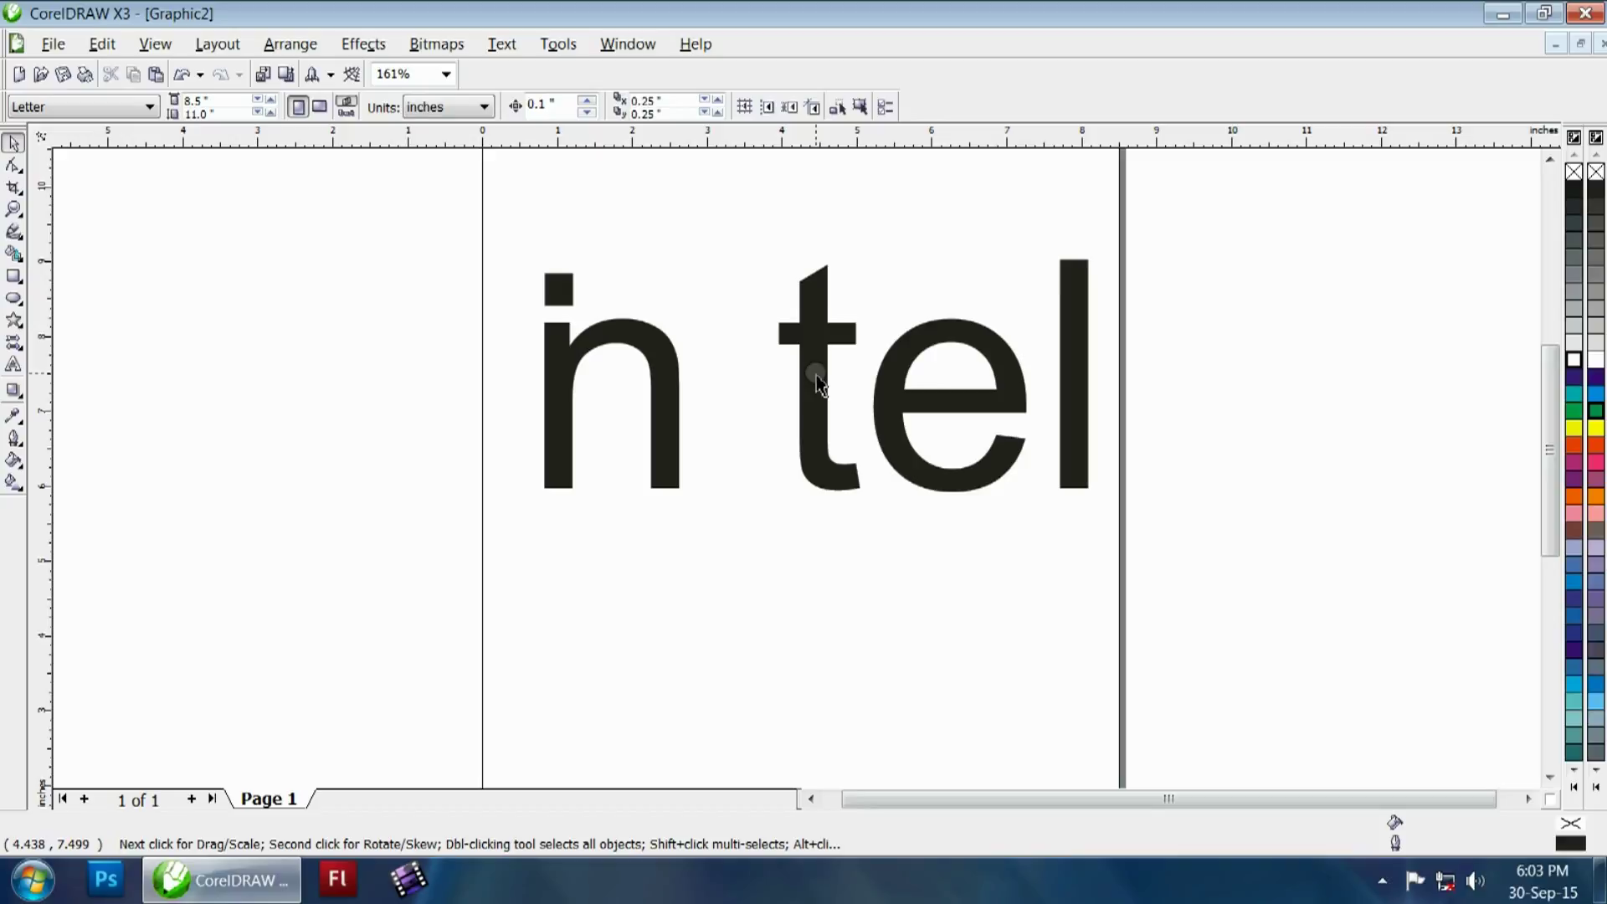
left_click_drag(817, 380, 671, 416)
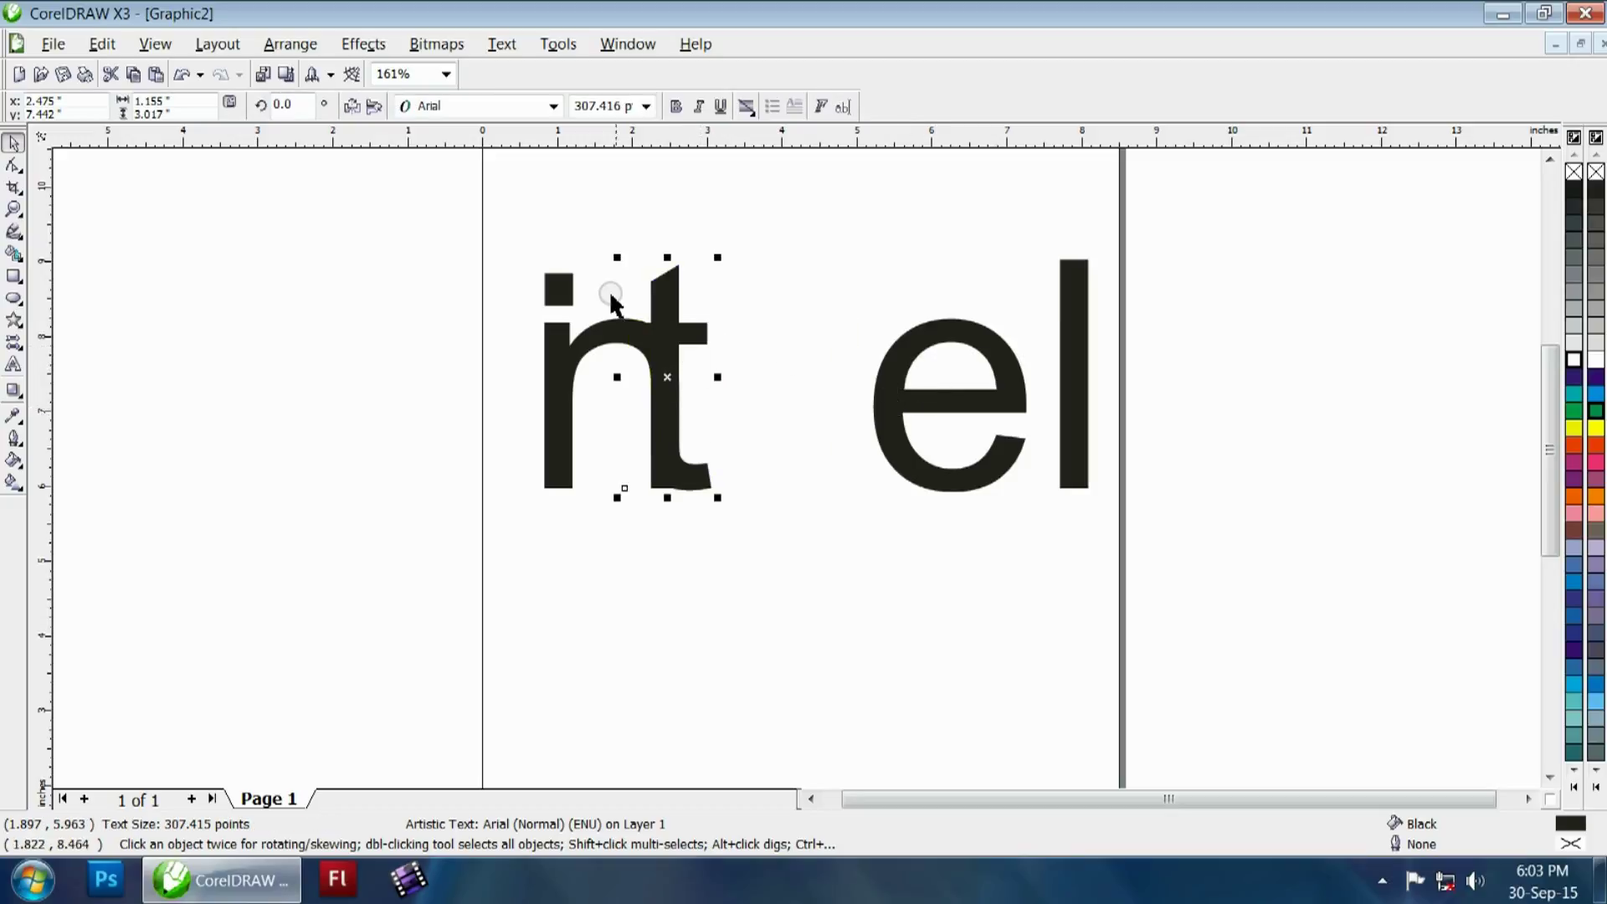
left_click(892, 401)
left_click_drag(892, 401, 673, 468)
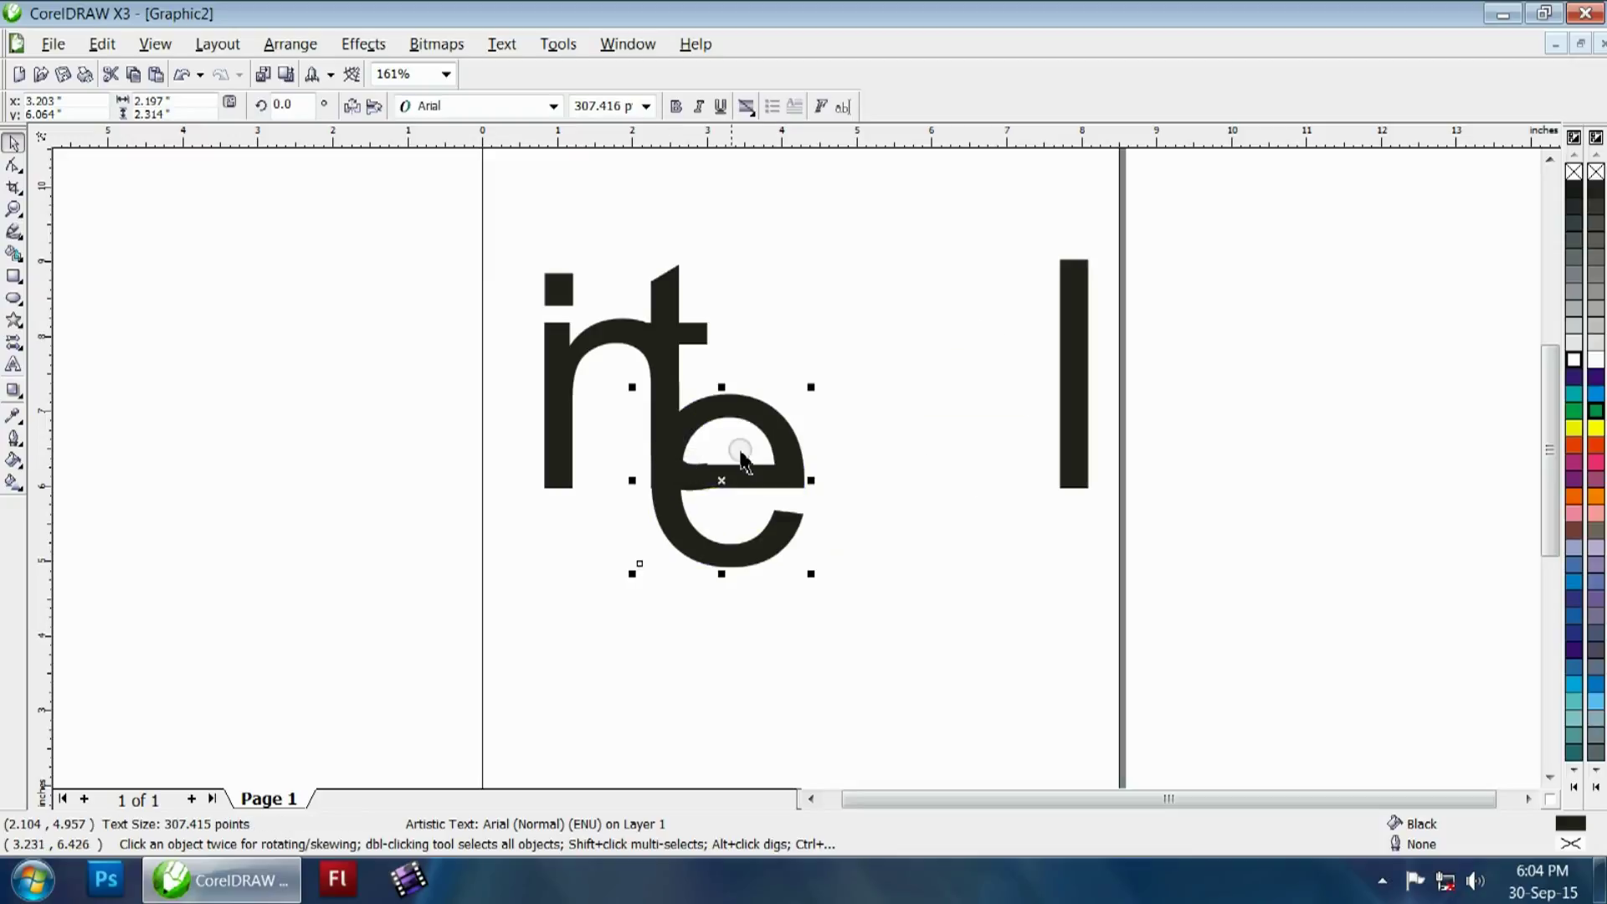
left_click(183, 77)
left_click(182, 77)
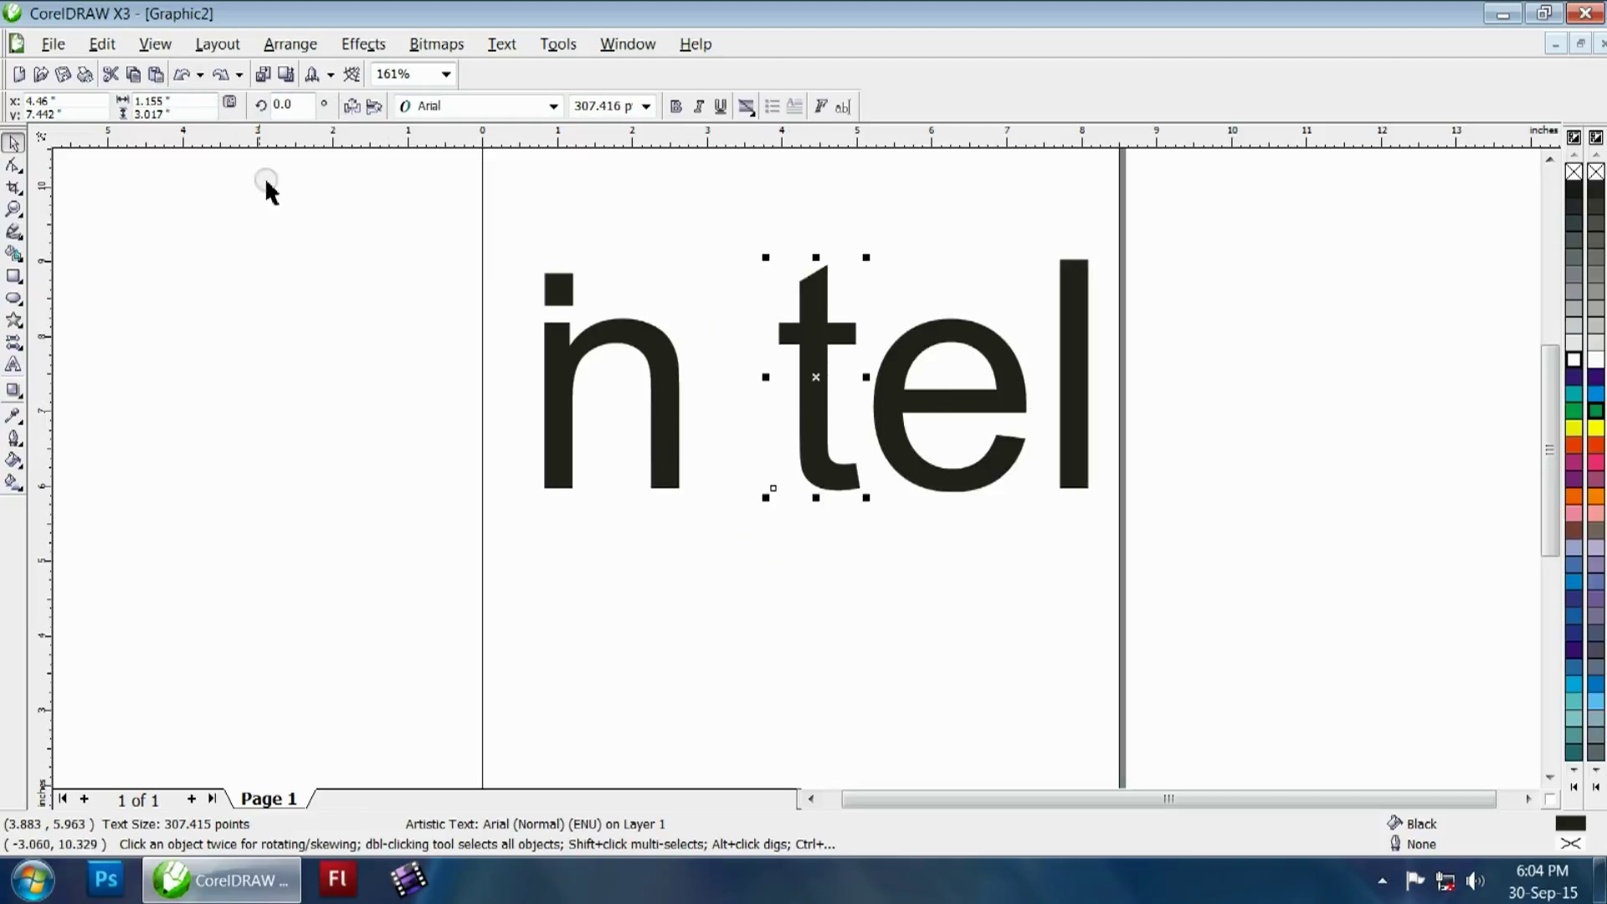
left_click(298, 269)
- Move the "e" down so it overlaps the foot of the "t", and group the two letters
left_click_drag(883, 405, 848, 479)
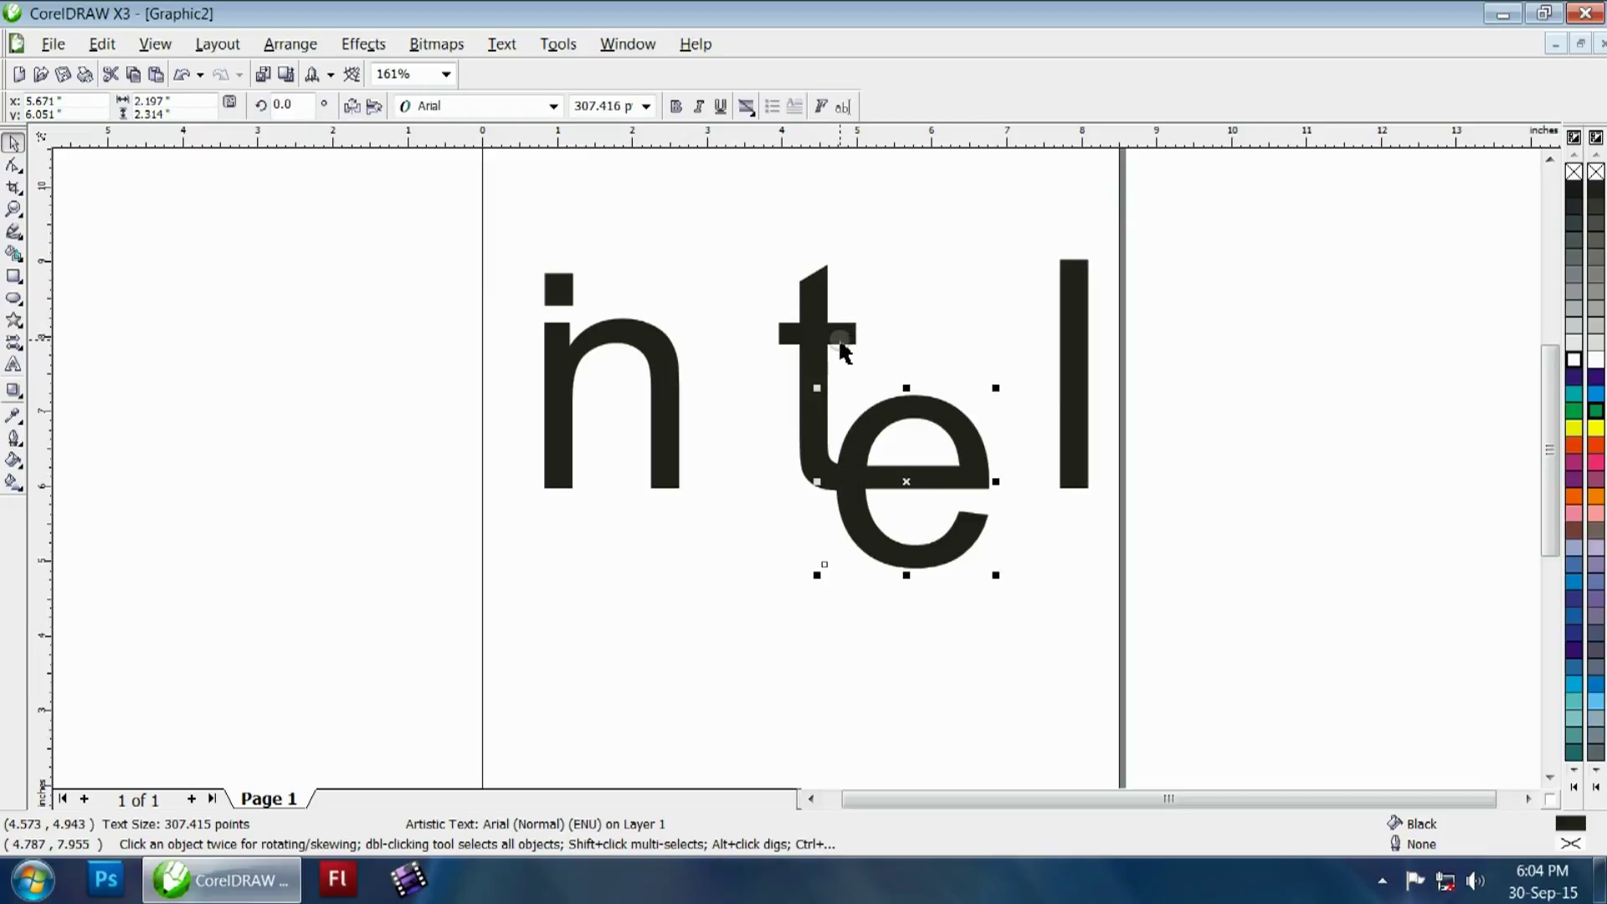
left_click_drag(716, 199, 1002, 591)
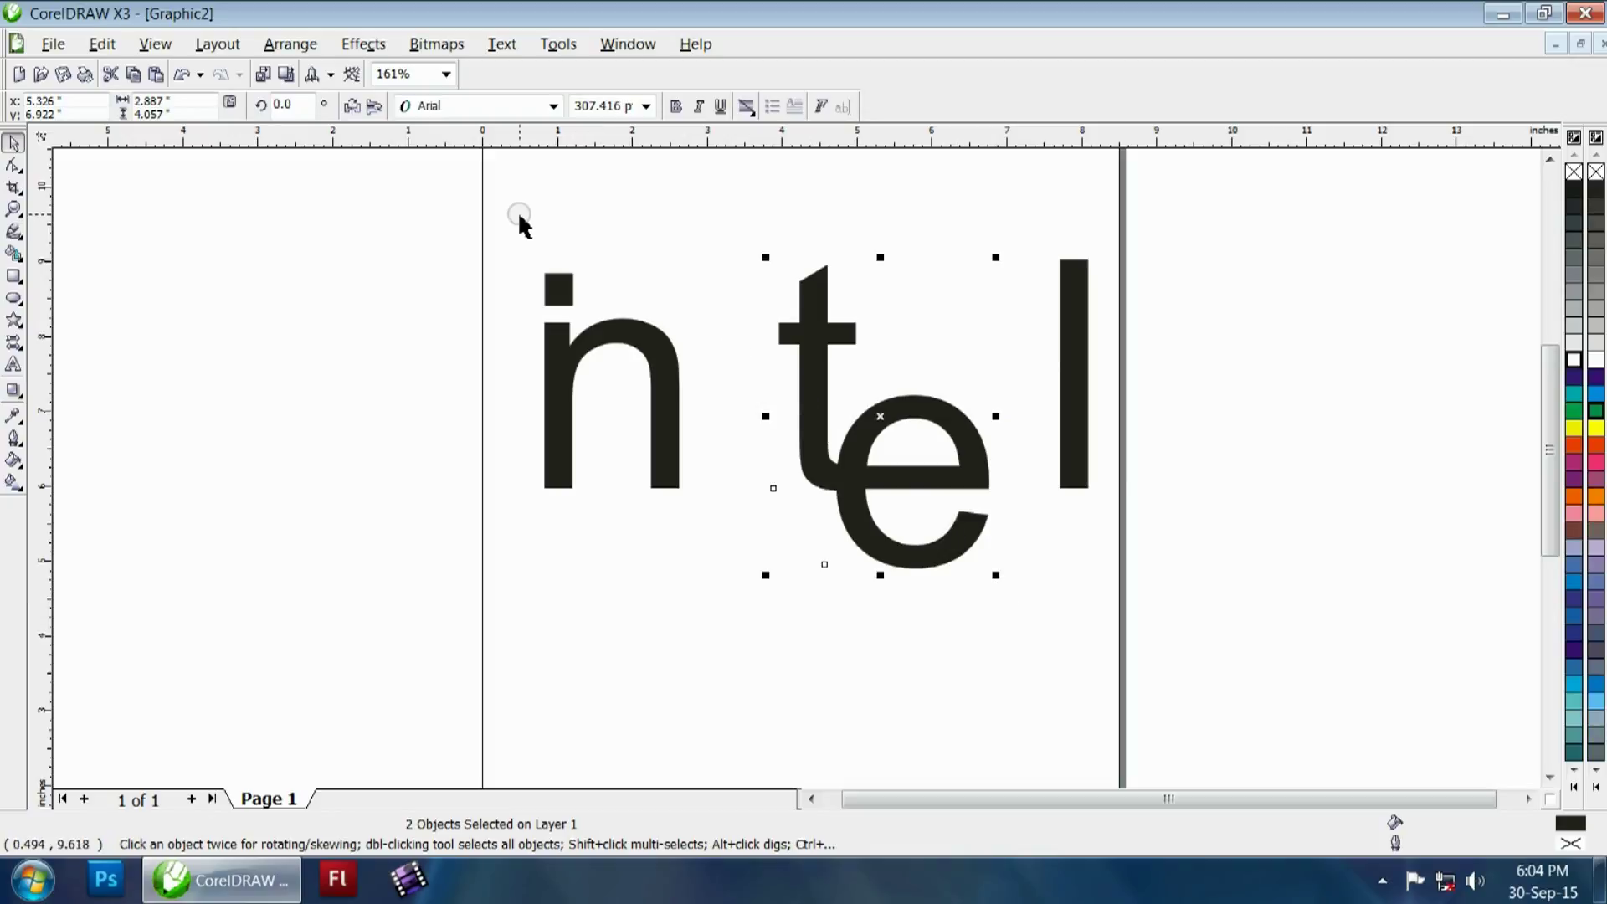
left_click(284, 47)
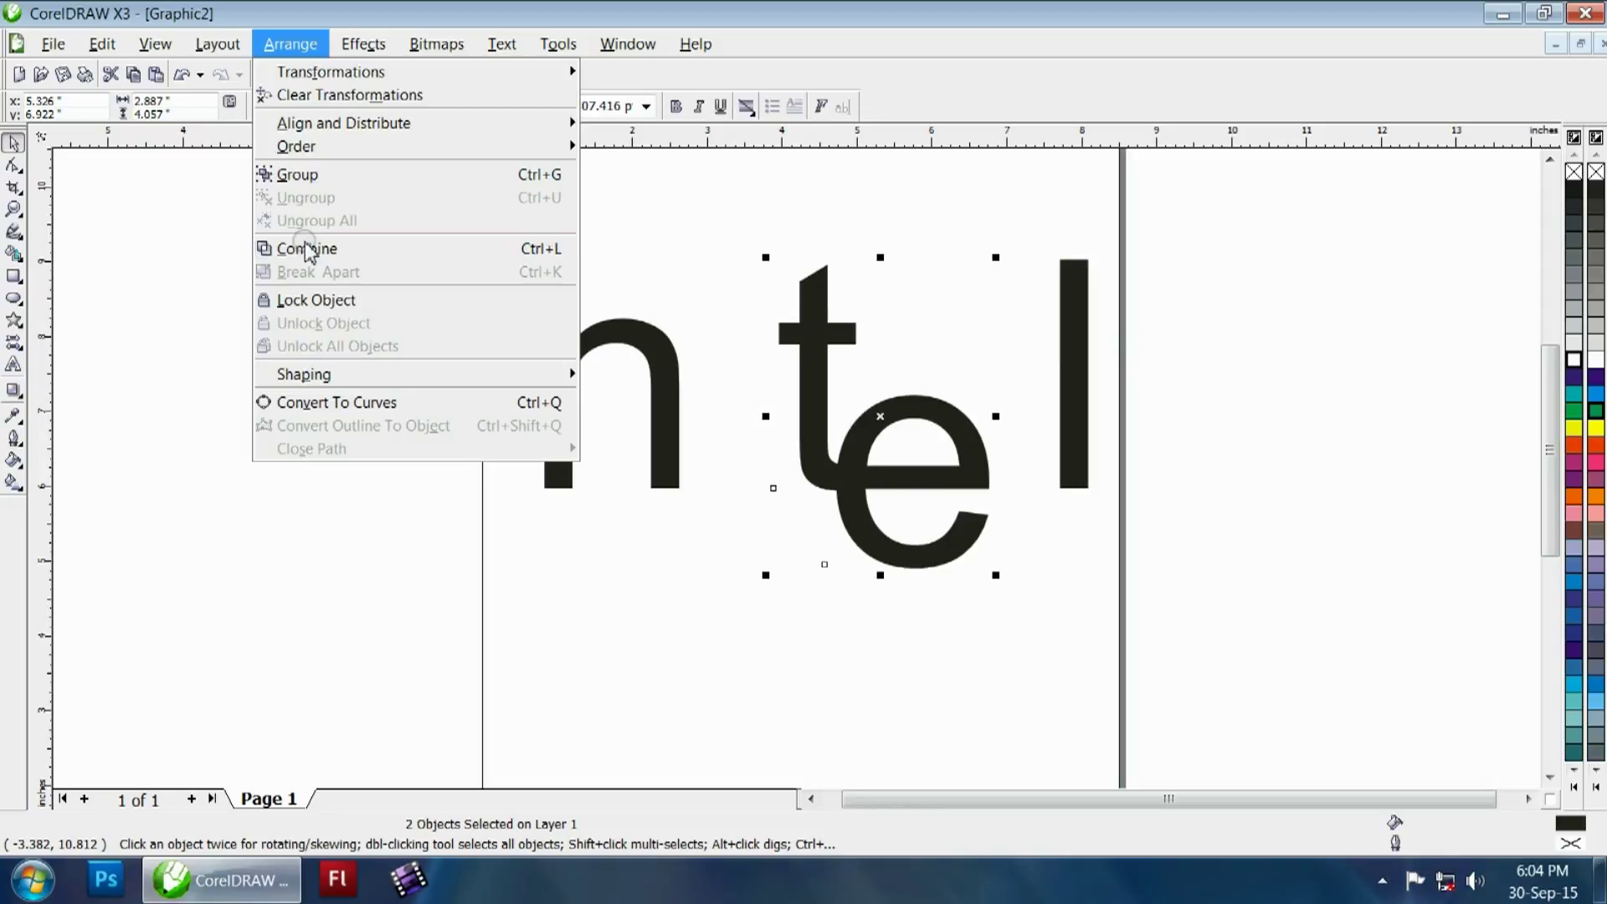
left_click(343, 178)
left_click(388, 287)
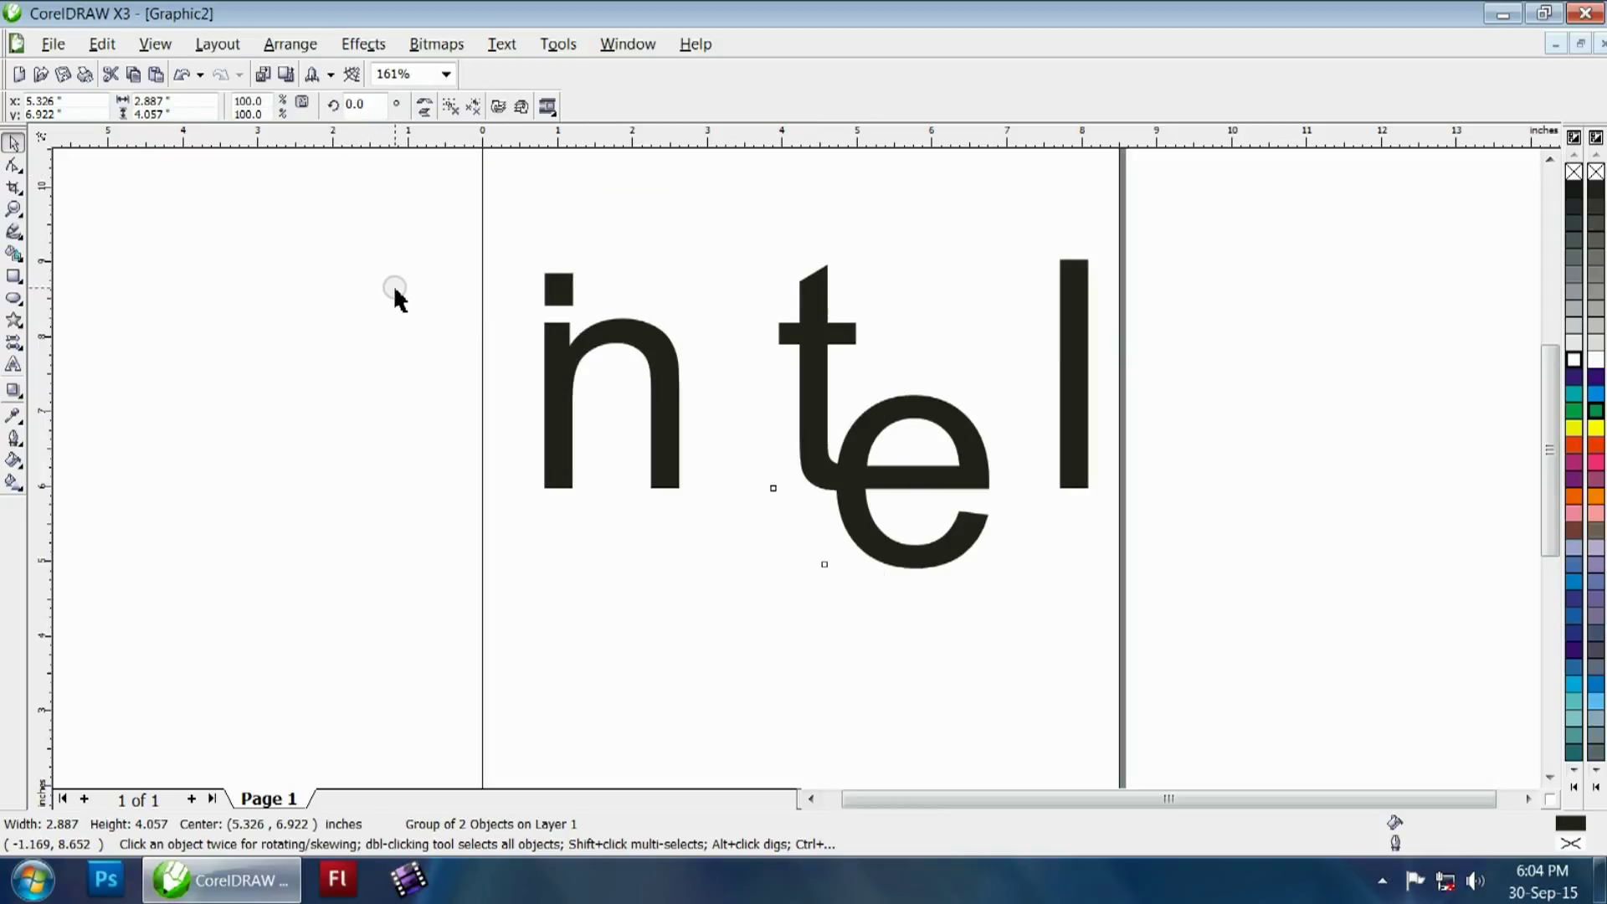
- Move the "l" left until it lines up with the right edge of the "e", and group it with the t-e group
left_click_drag(1077, 329, 981, 328)
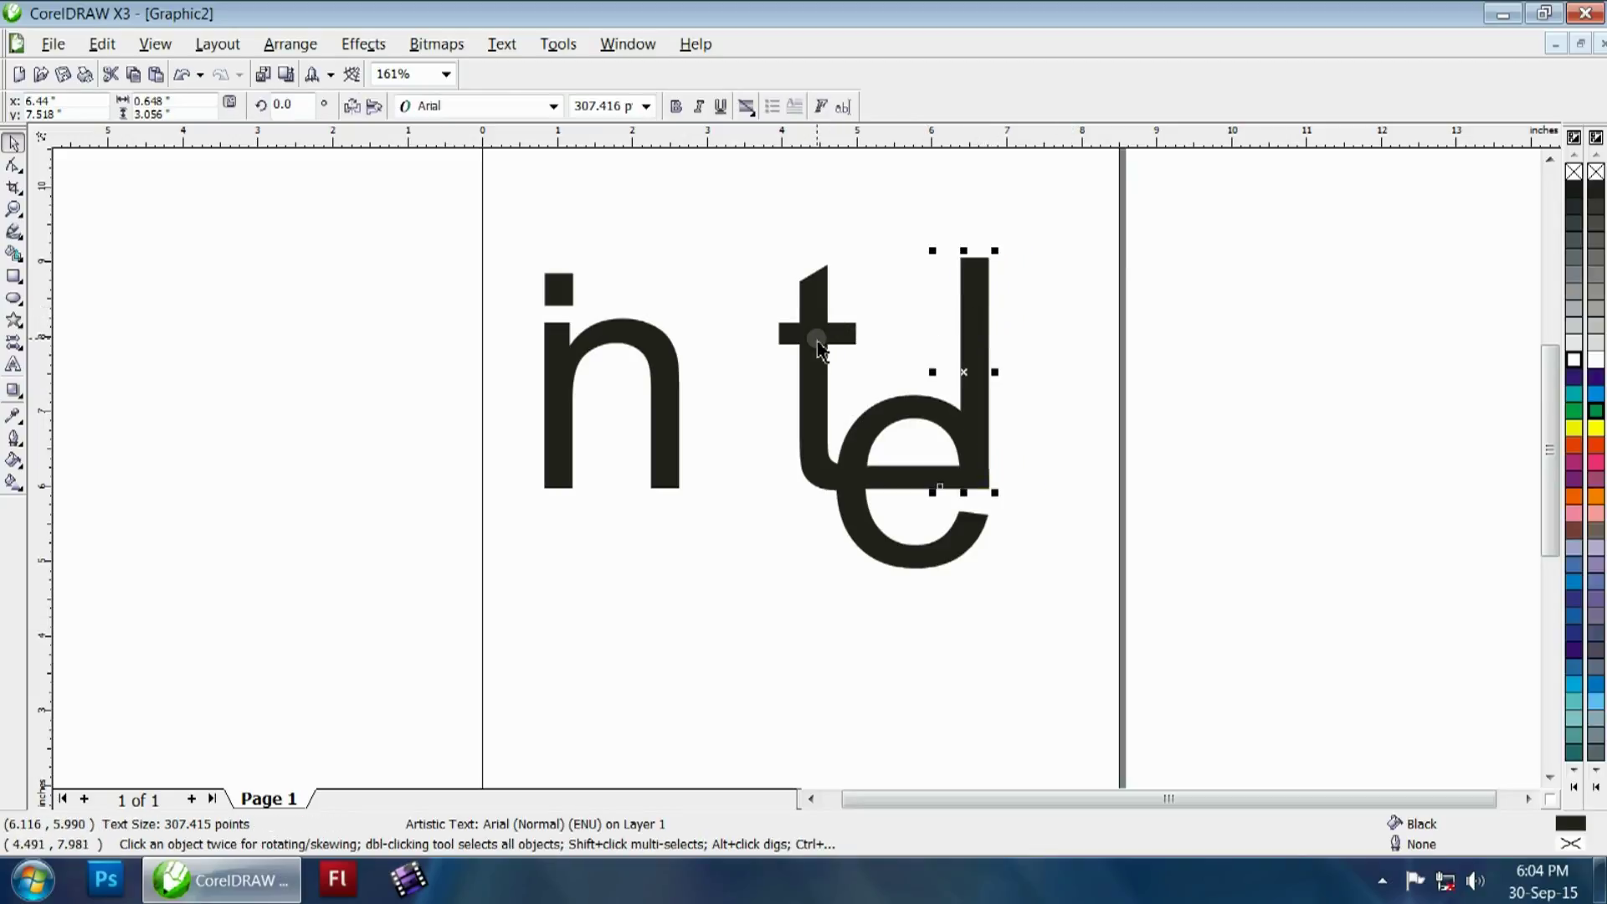
left_click_drag(738, 171, 1022, 569)
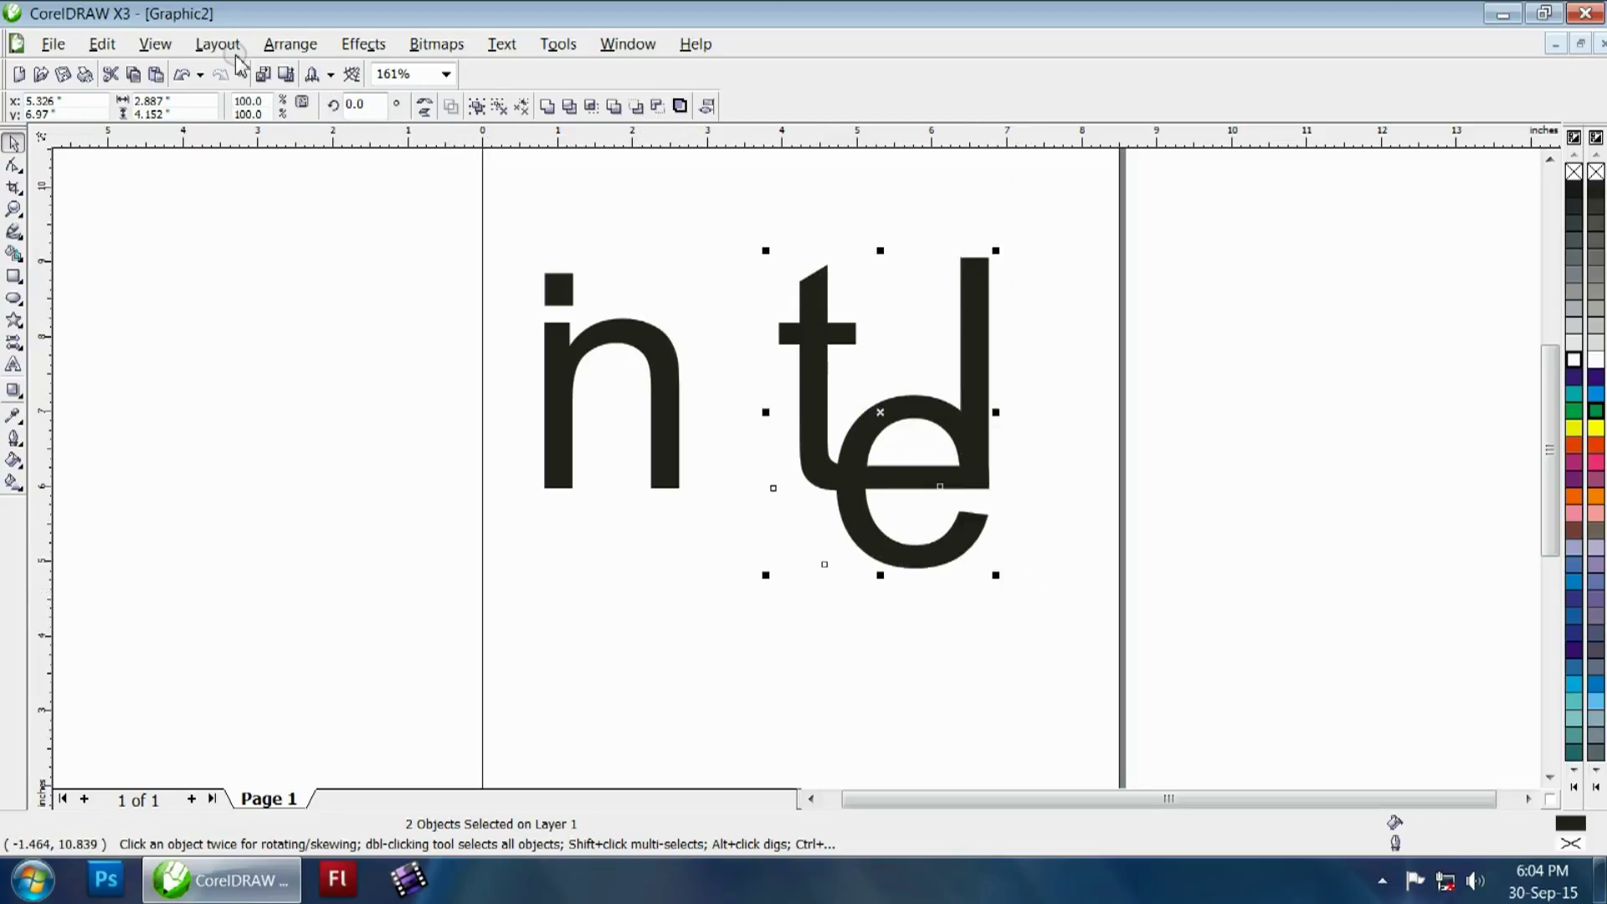
left_click(280, 46)
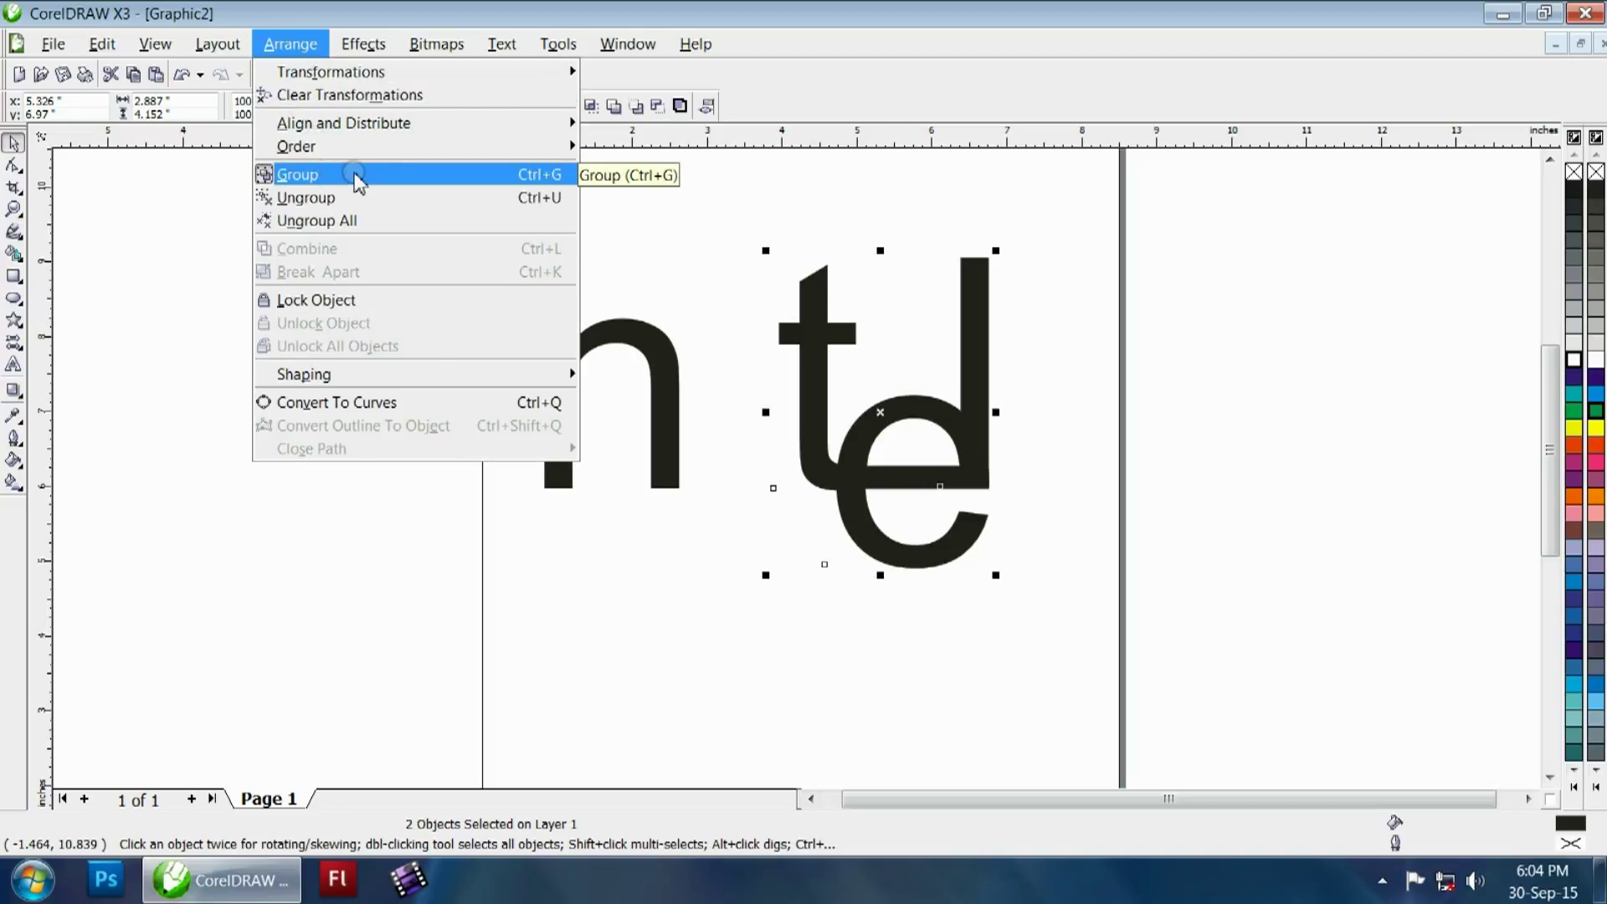
left_click(358, 182)
left_click(657, 261)
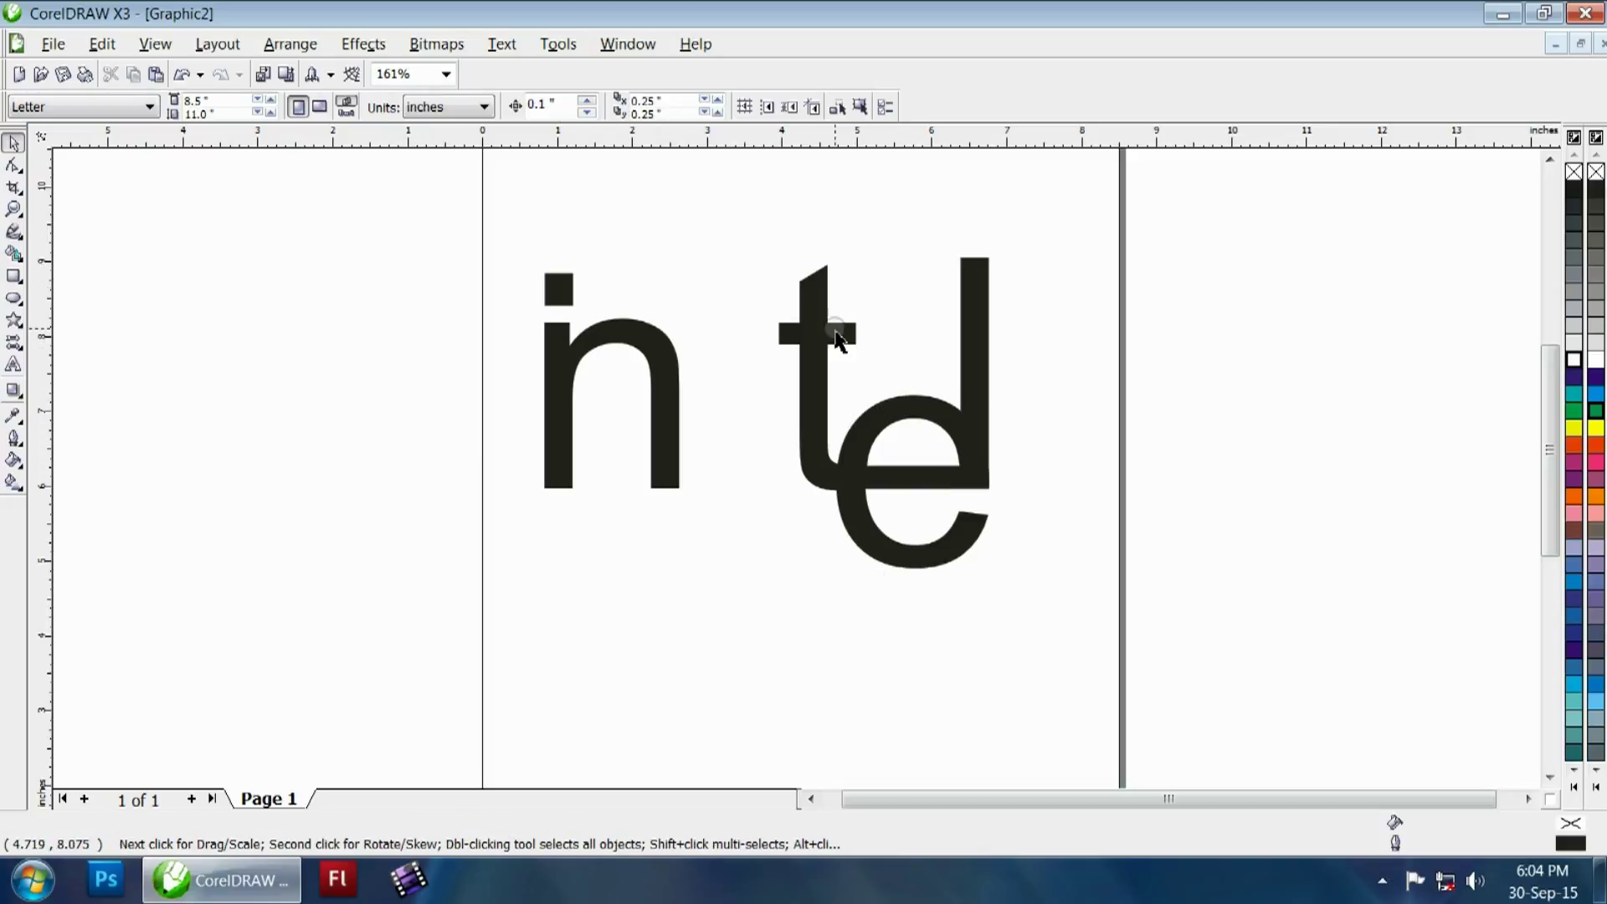
- Move the grouped "t", "e" and "l" about 2 inches left so the t's stem overlaps the n's second stem
left_click_drag(837, 339, 676, 344)
left_click(947, 404)
left_click(699, 346)
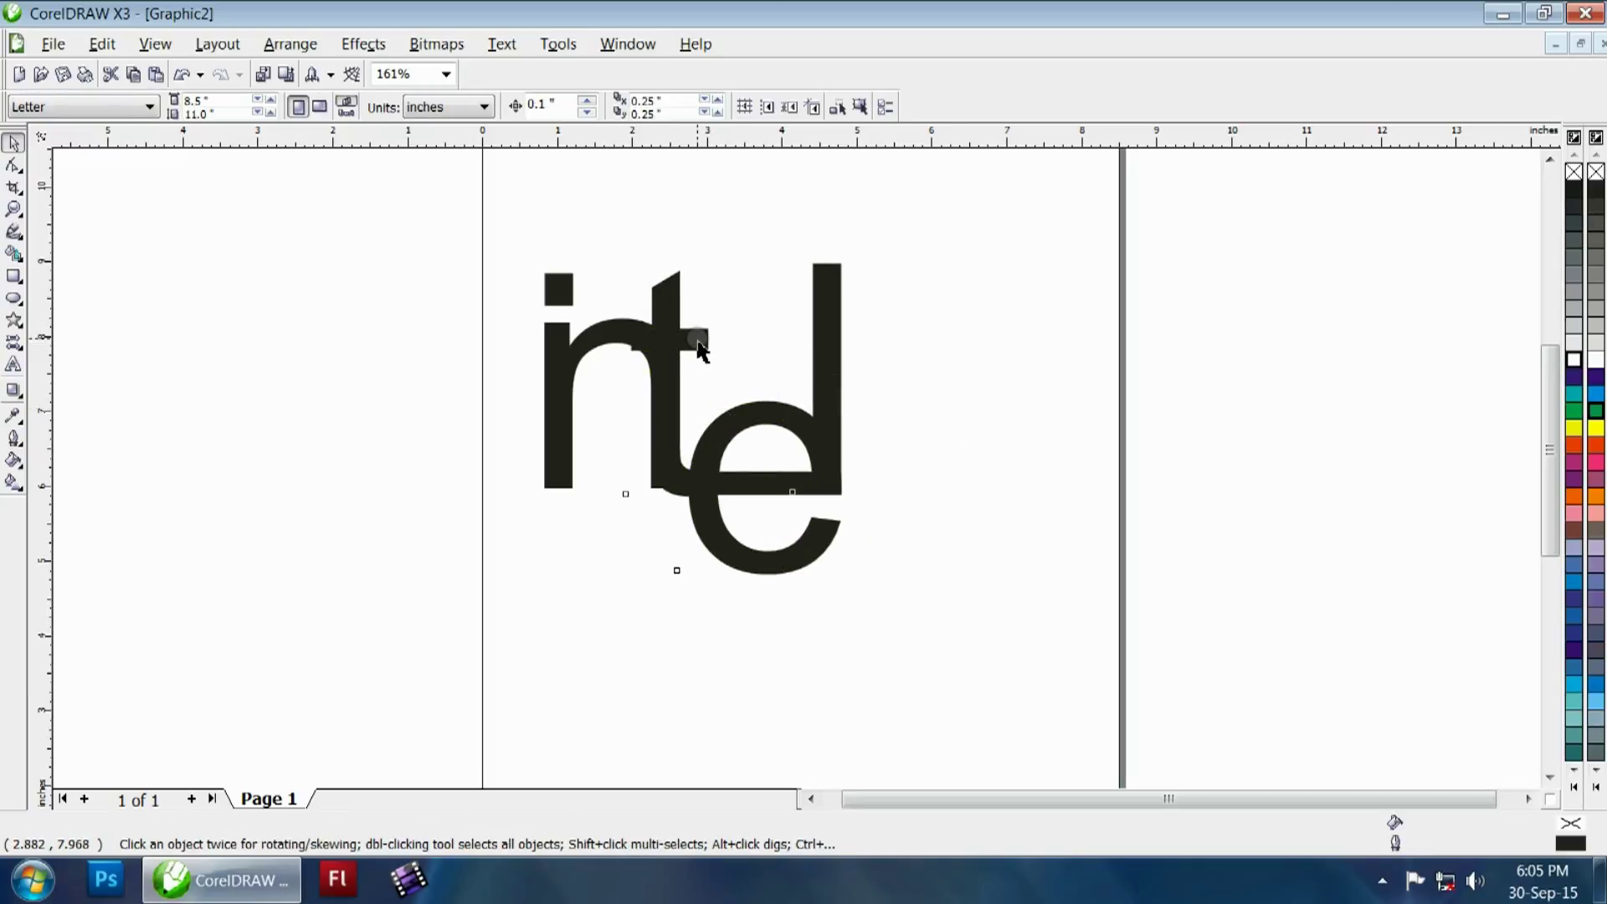
- Ungroup all objects in the group of "t", "e" and "l"
left_click(13, 168)
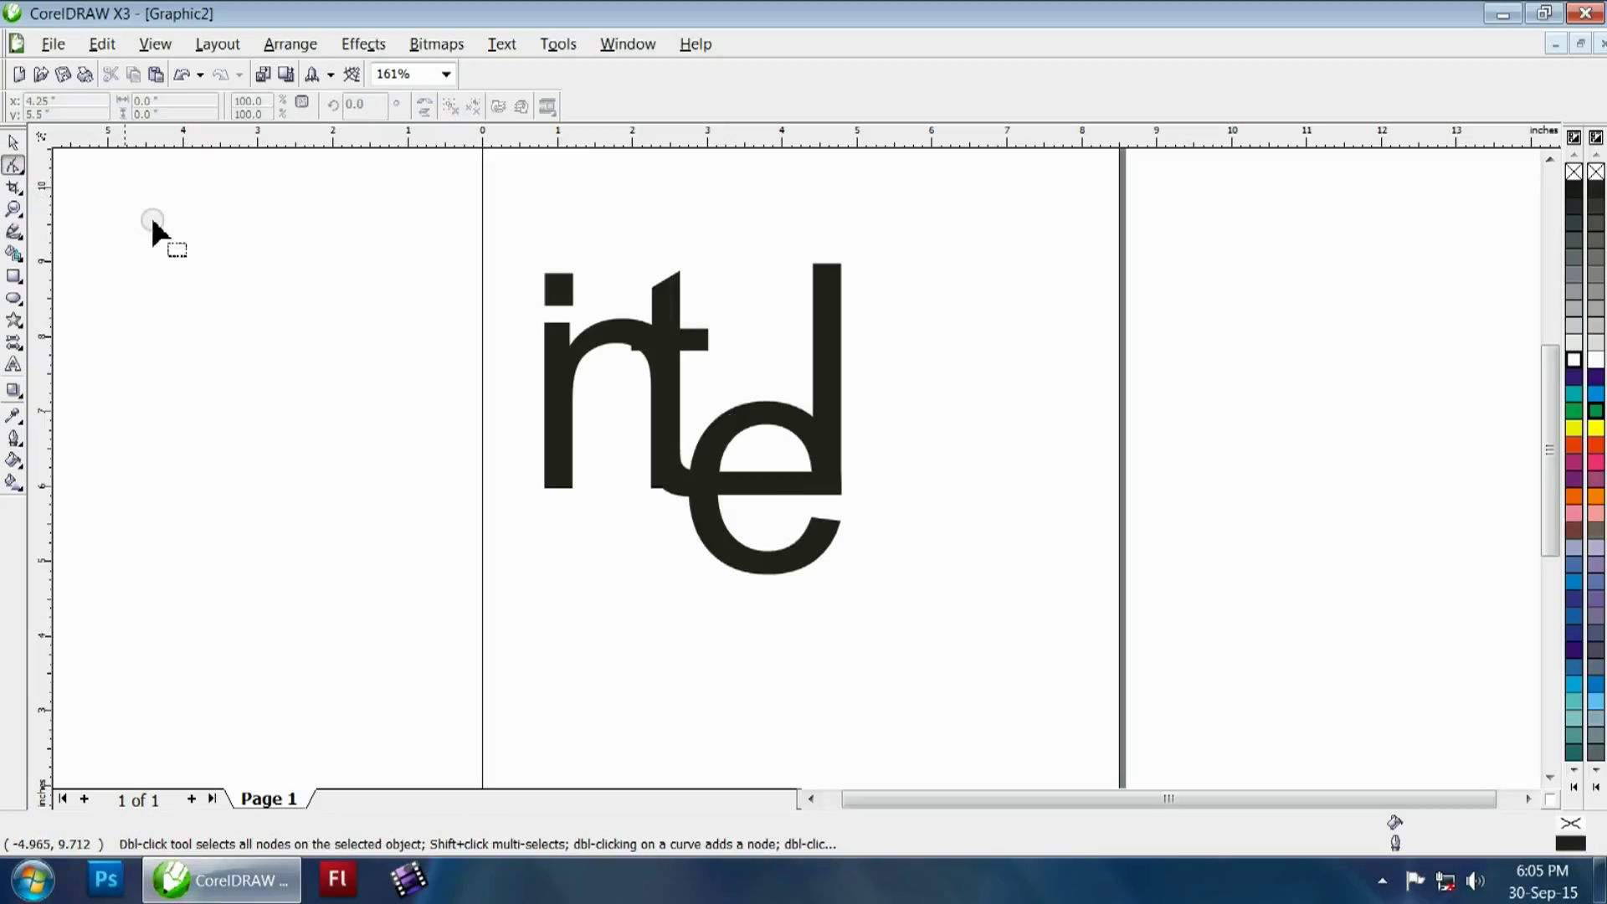
left_click(20, 145)
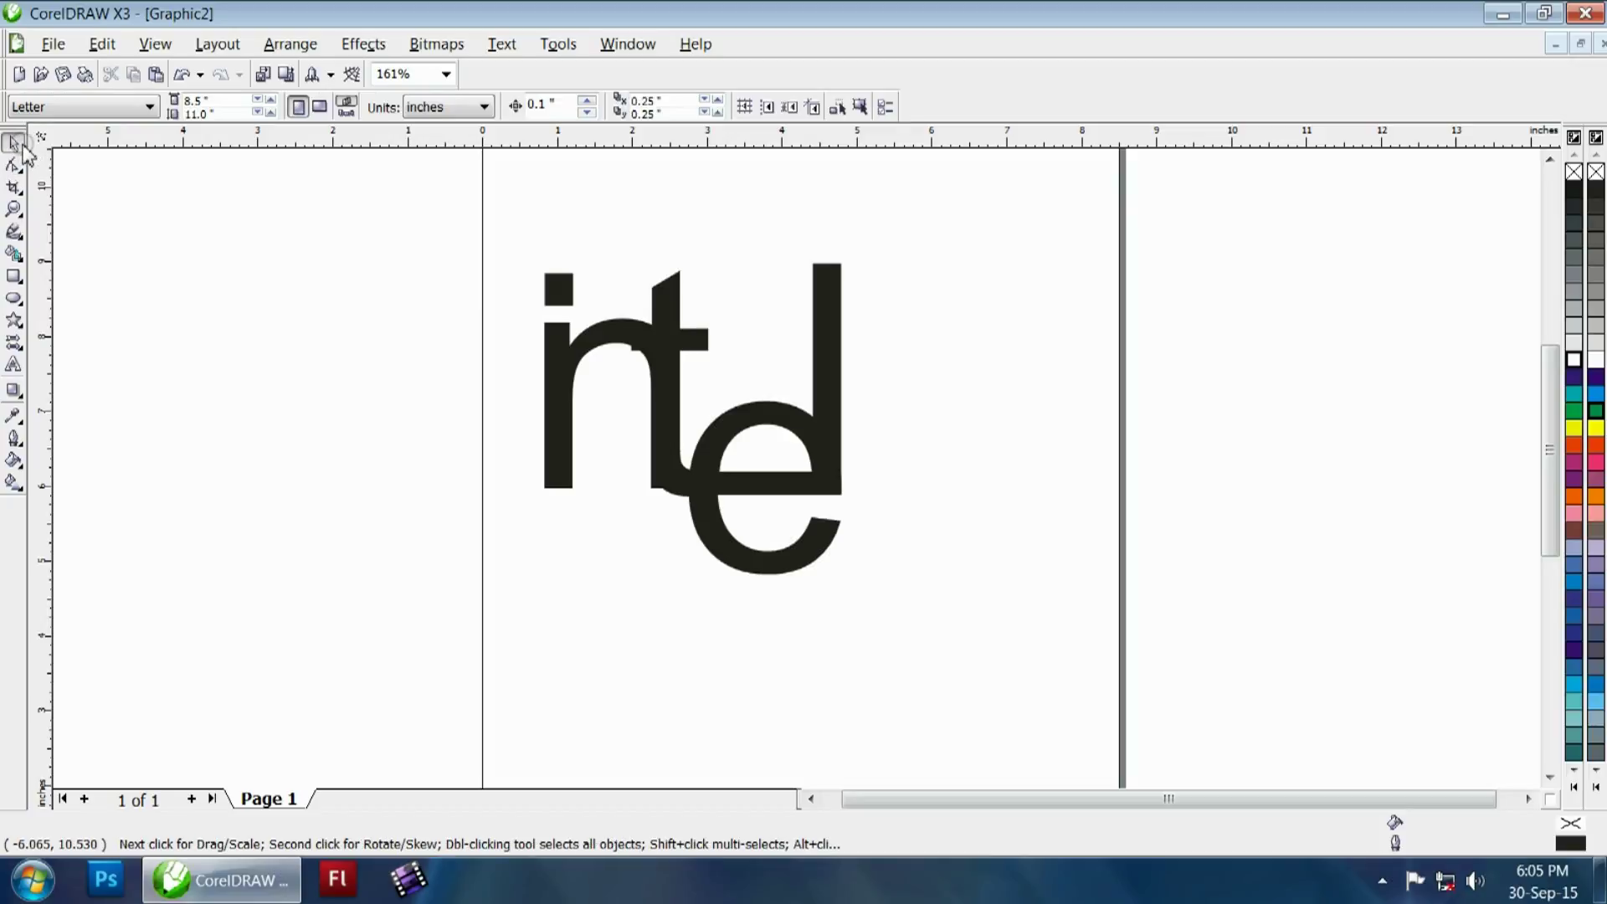
left_click(677, 294)
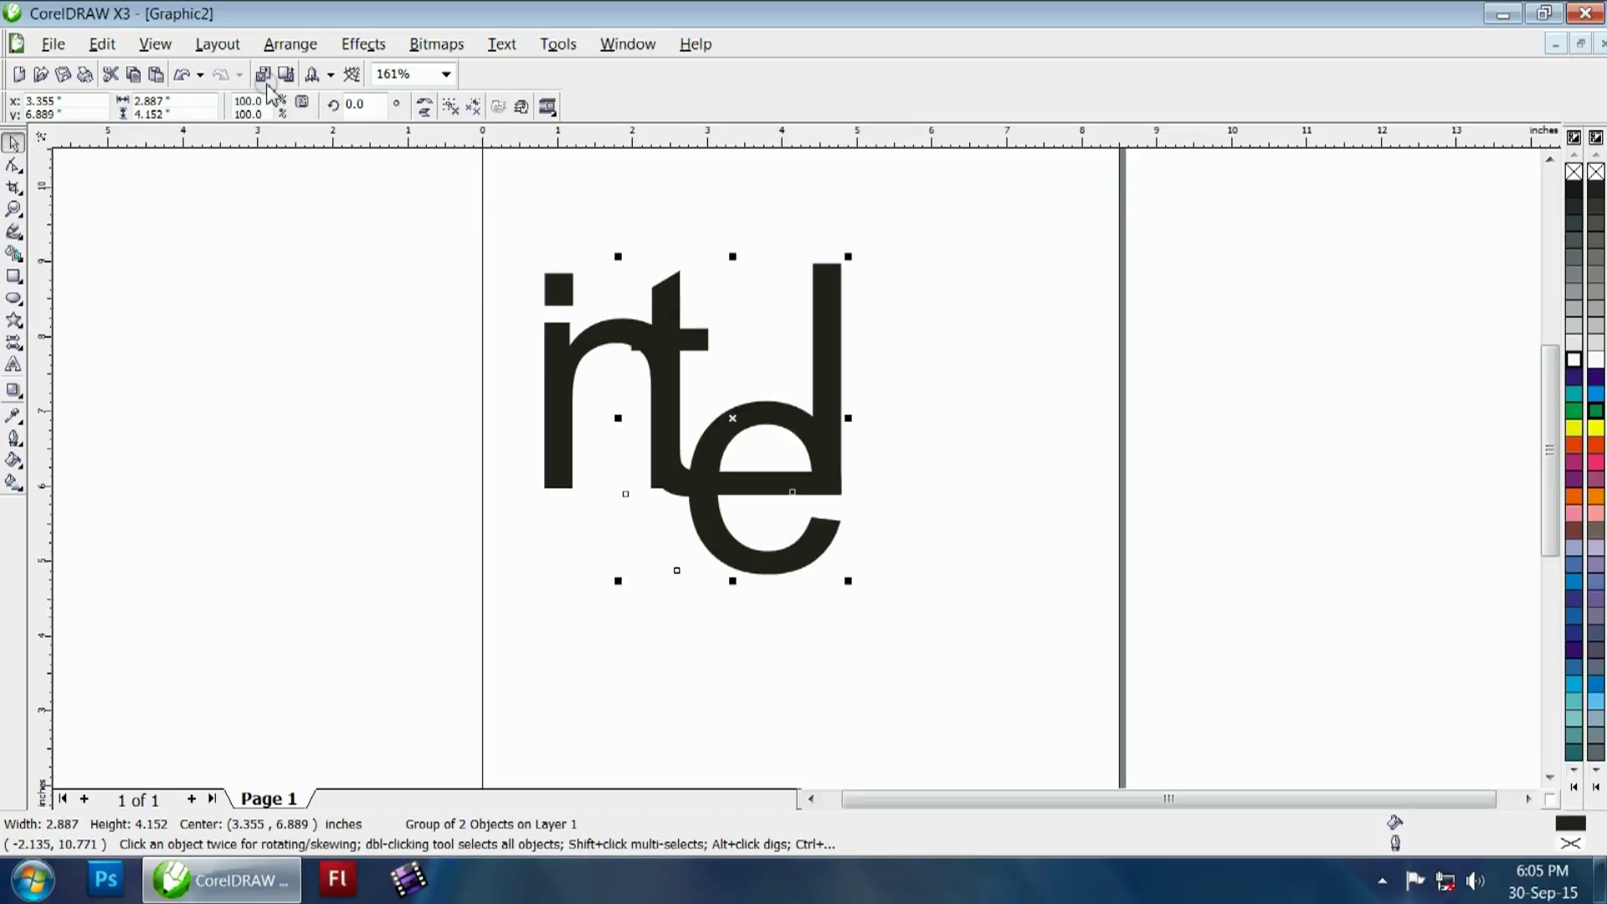
left_click(280, 52)
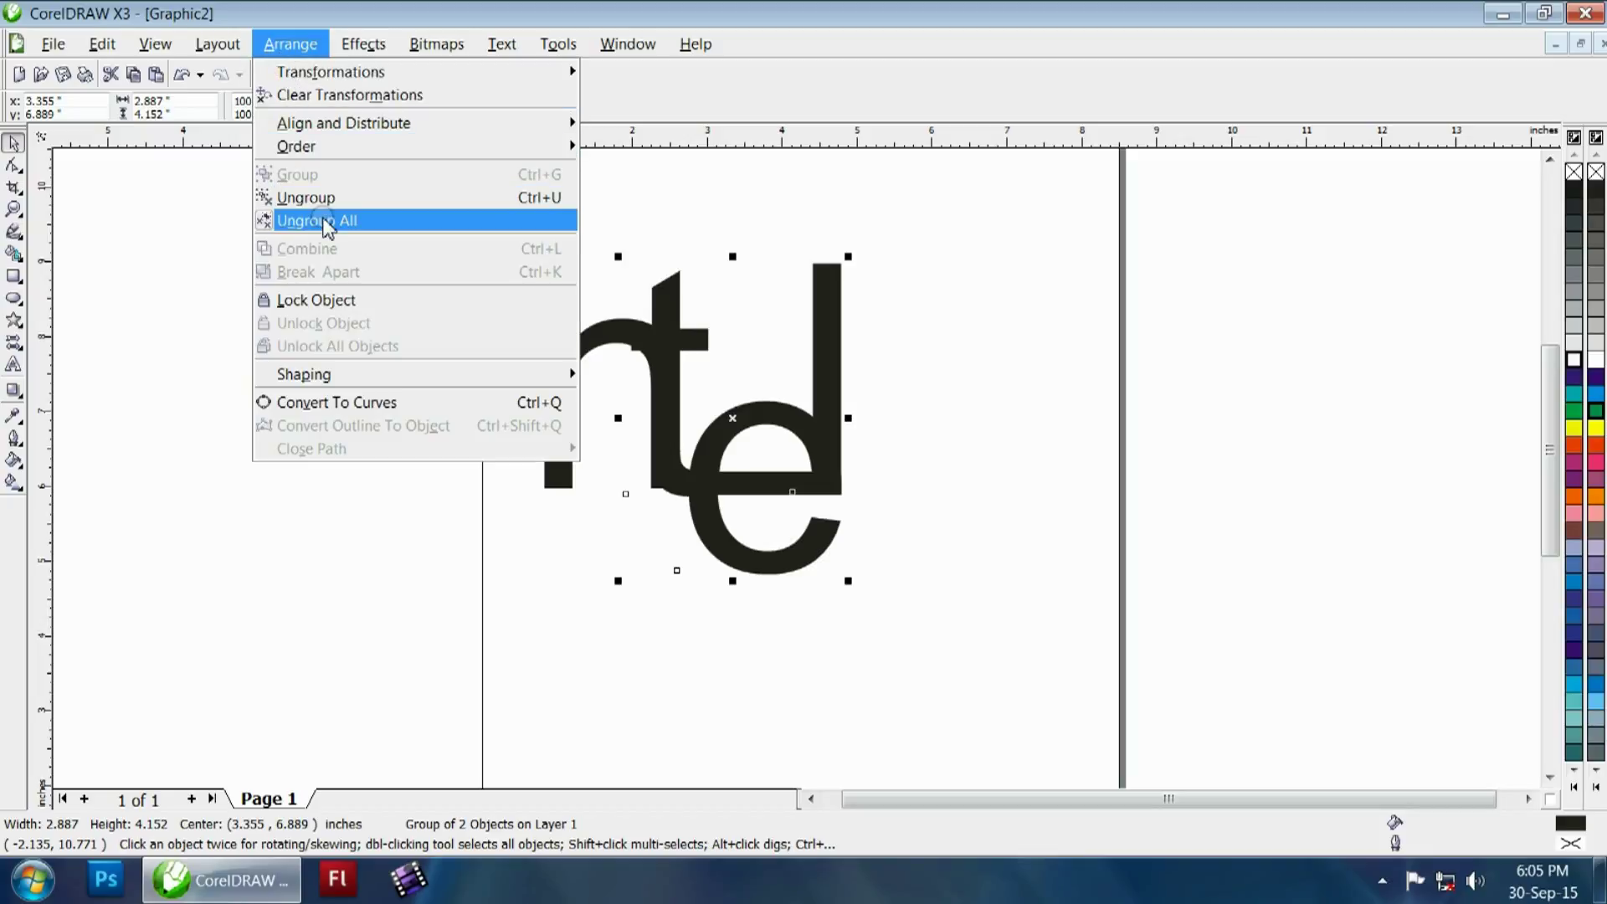
left_click(327, 225)
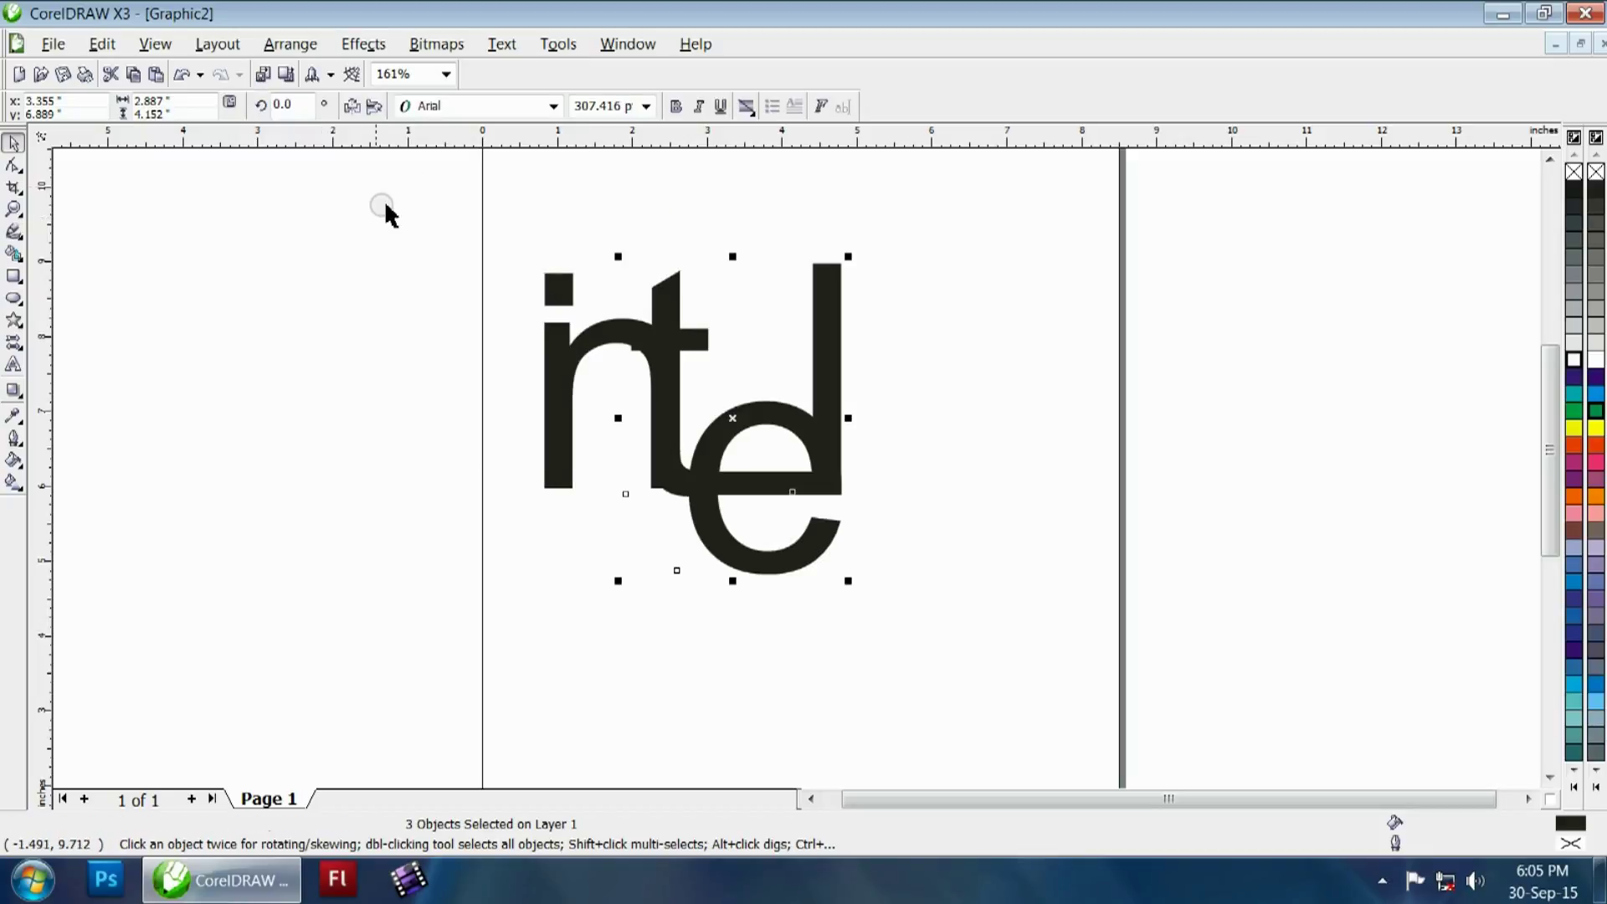
- Convert the letter "t" to curves
left_click(14, 167)
left_click(668, 304)
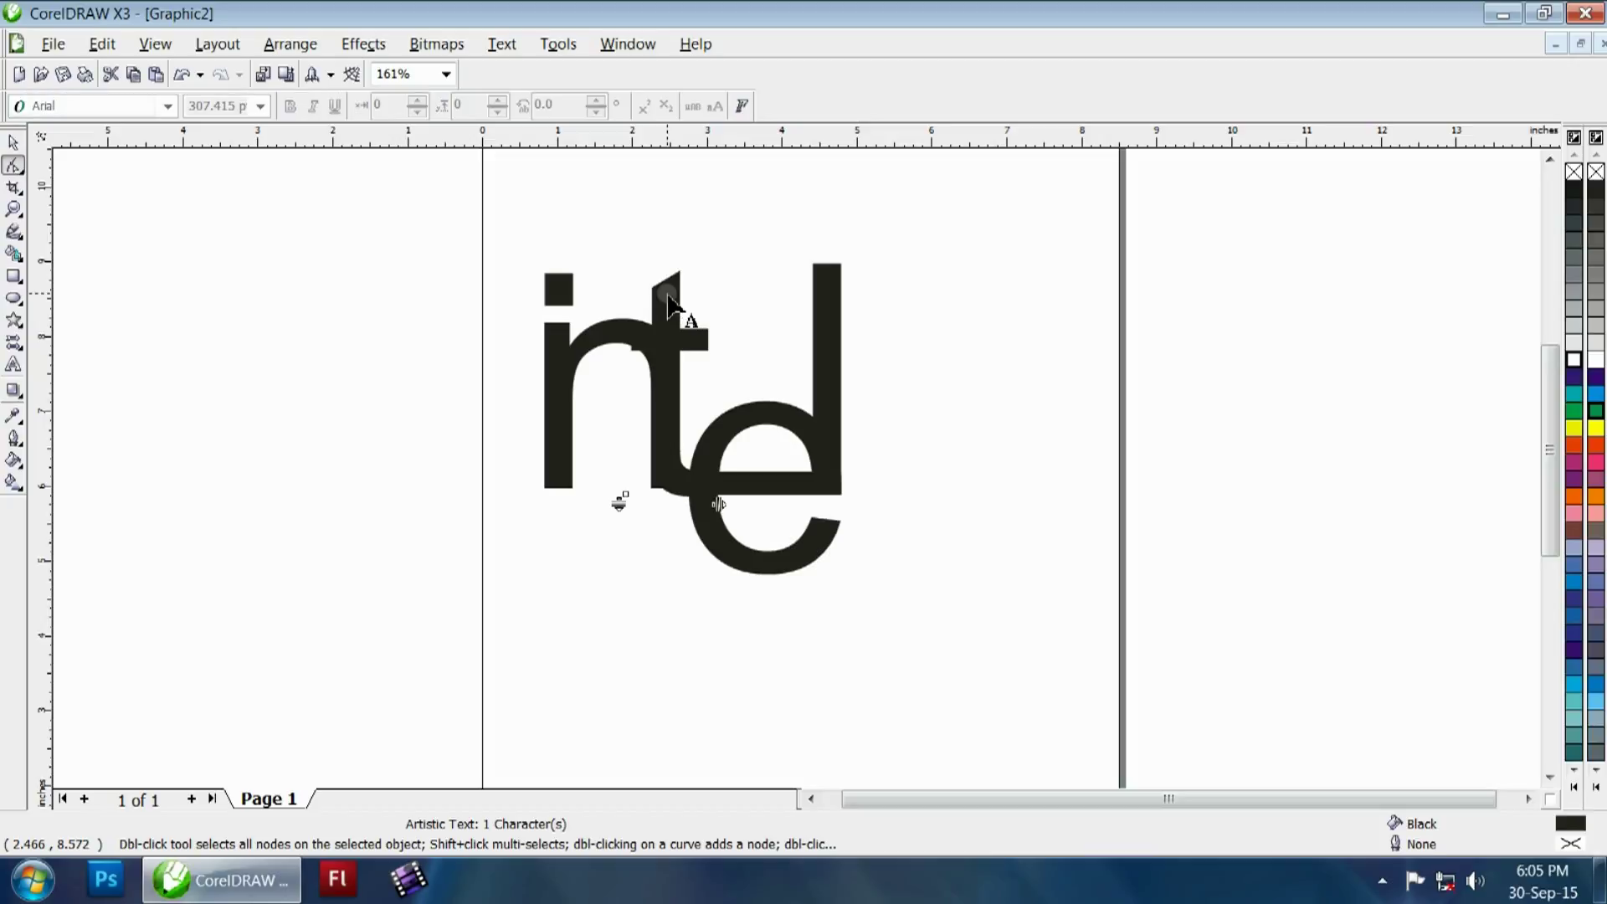
left_click(290, 46)
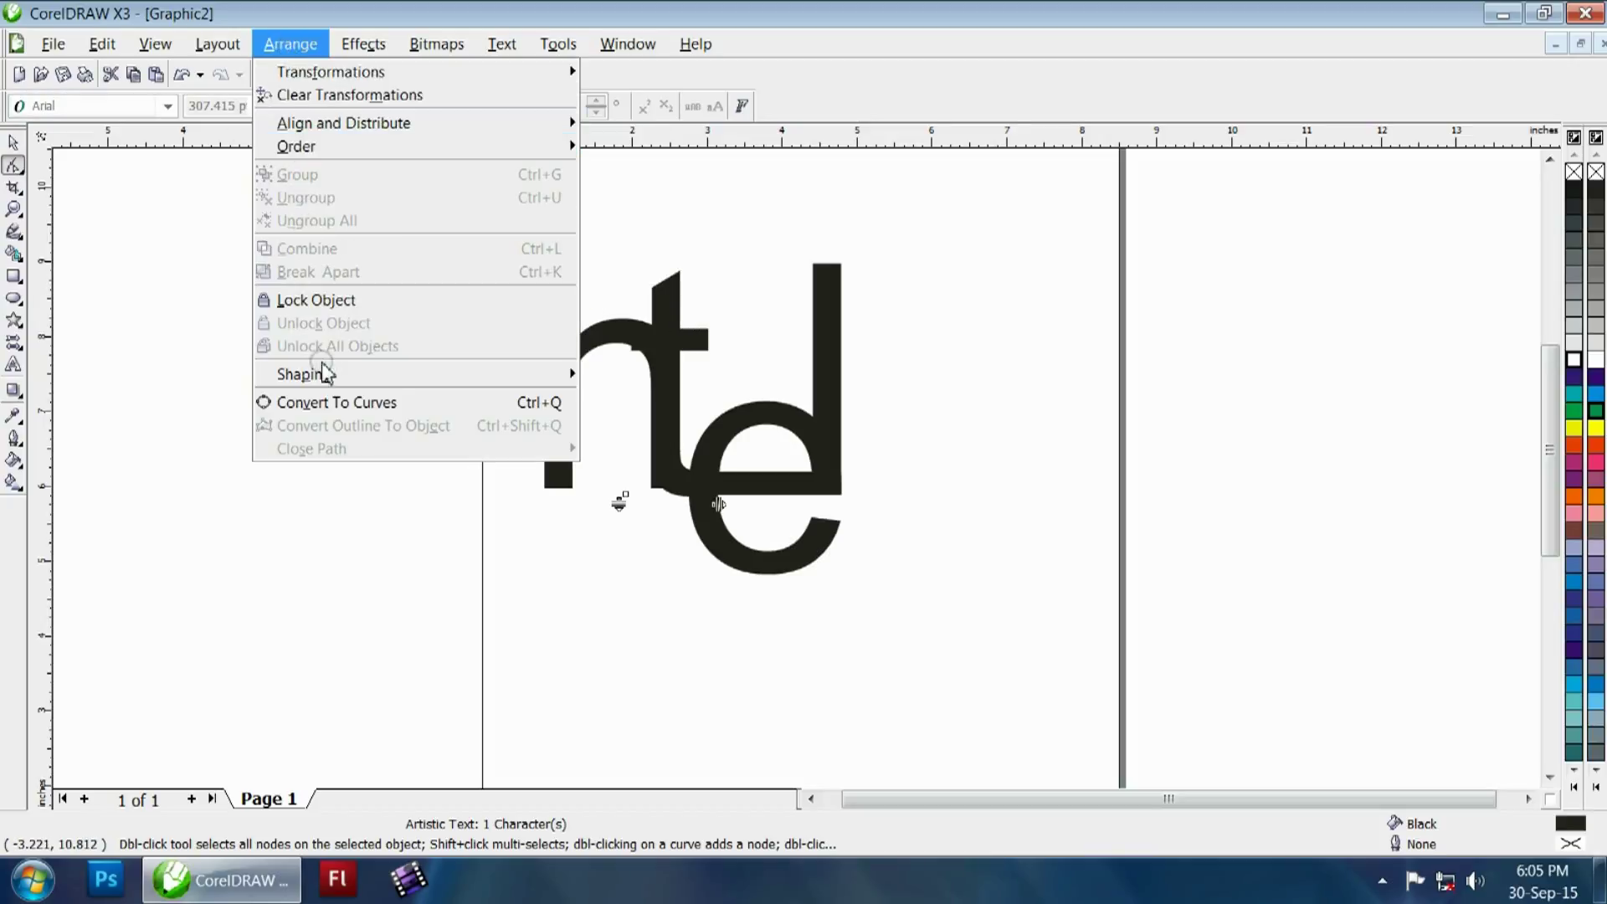
left_click(334, 405)
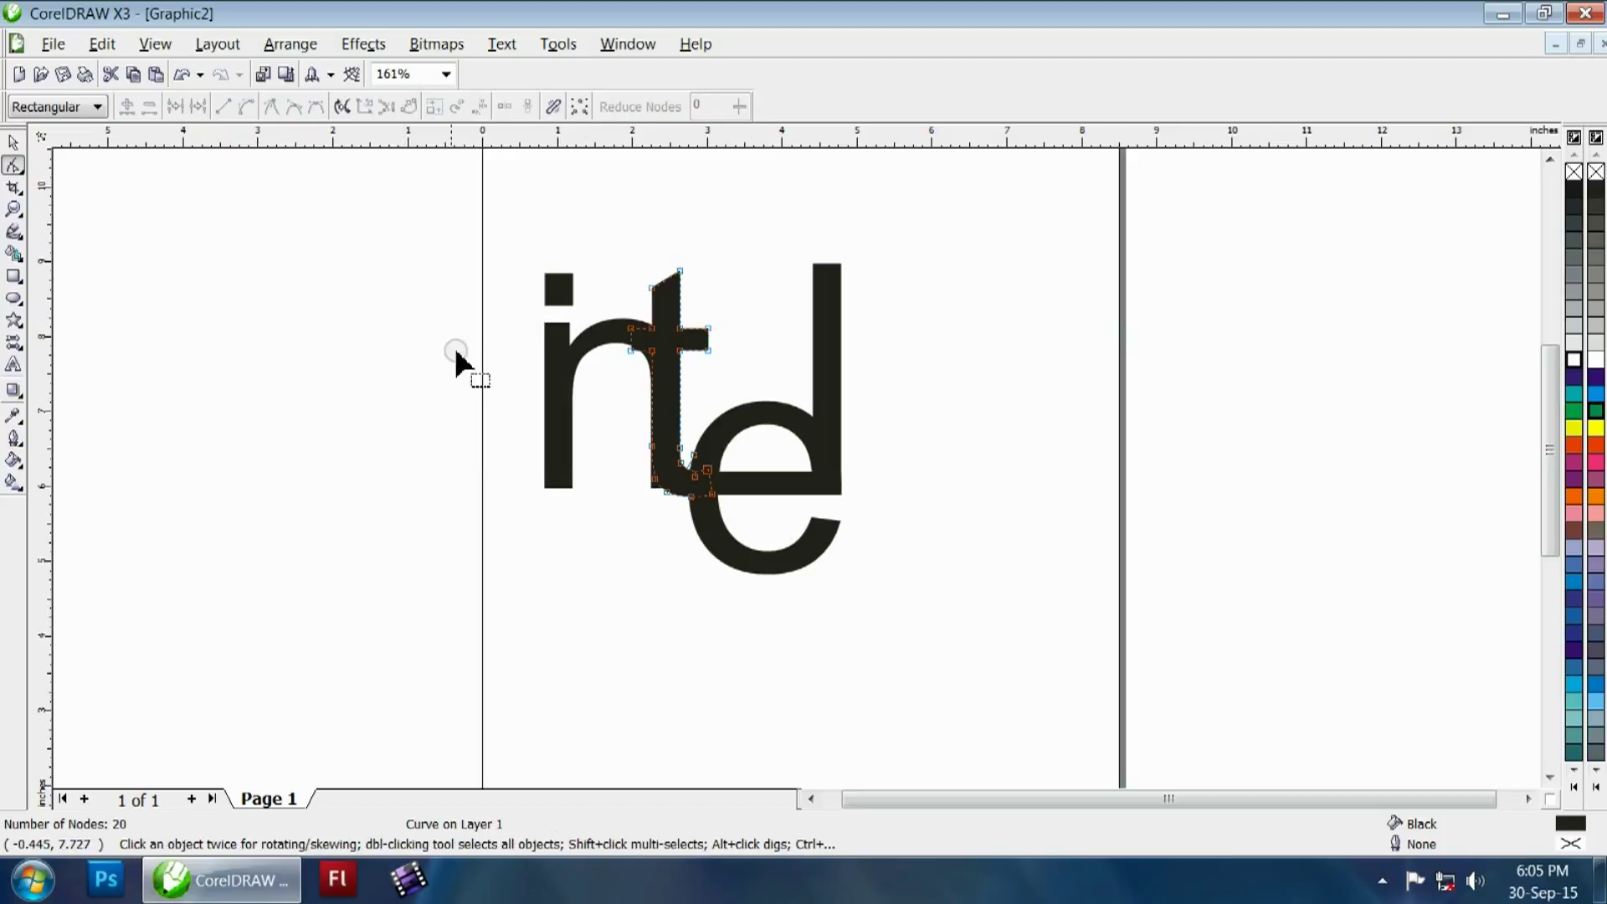
- Raise the ten upper nodes of the "t", including its crossbar, about 1.3 inches to lengthen the stem
left_click(13, 208)
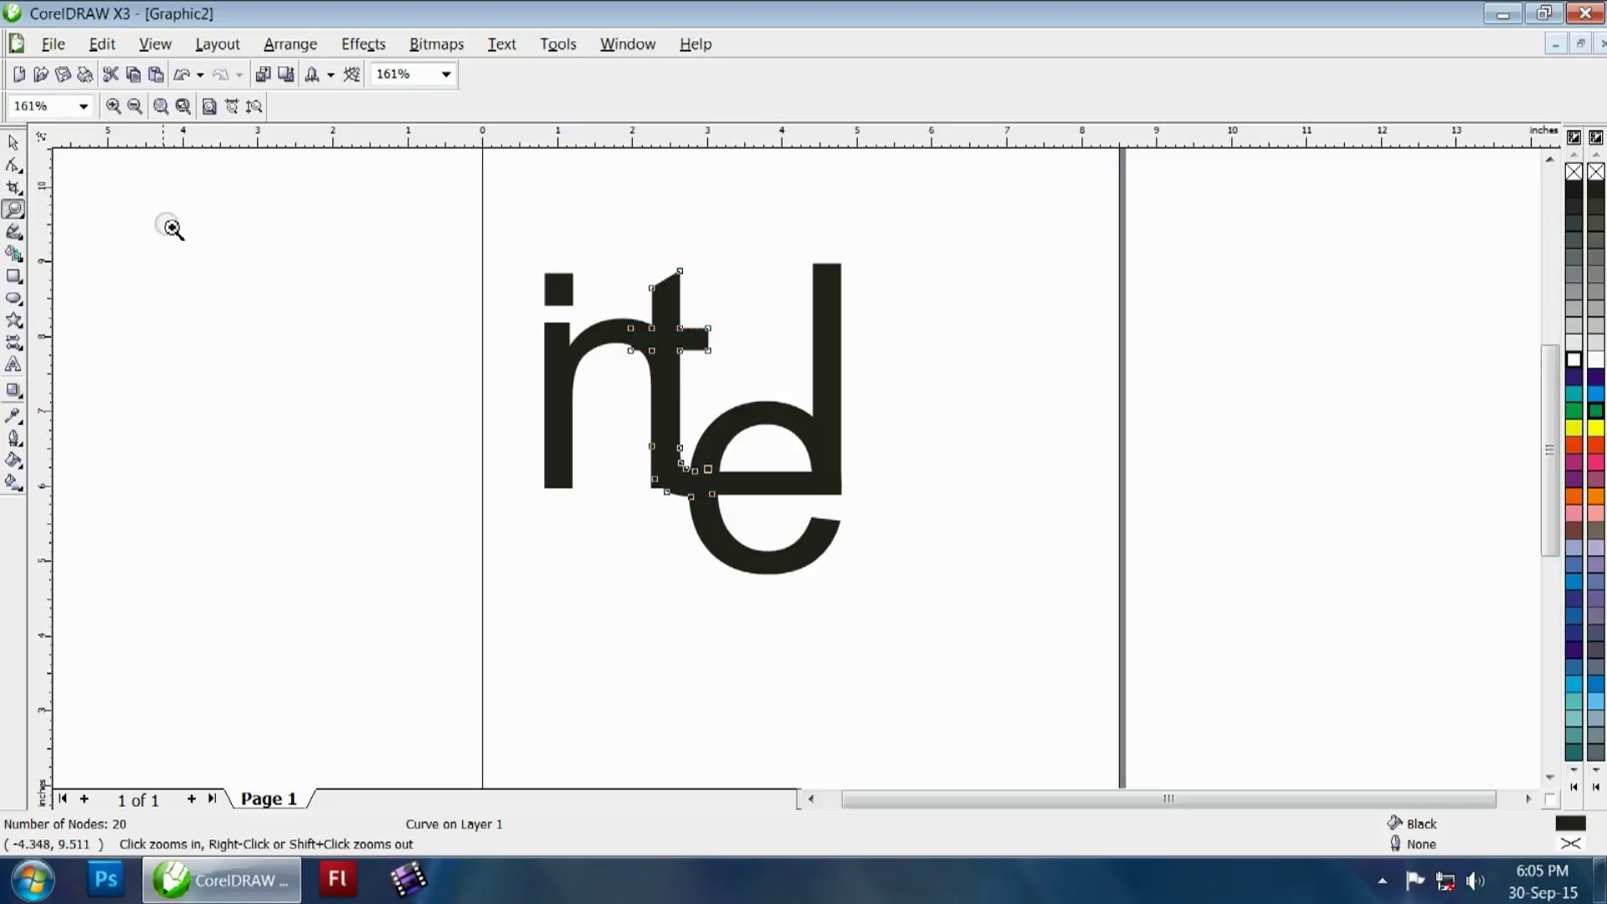
left_click_drag(606, 262, 771, 436)
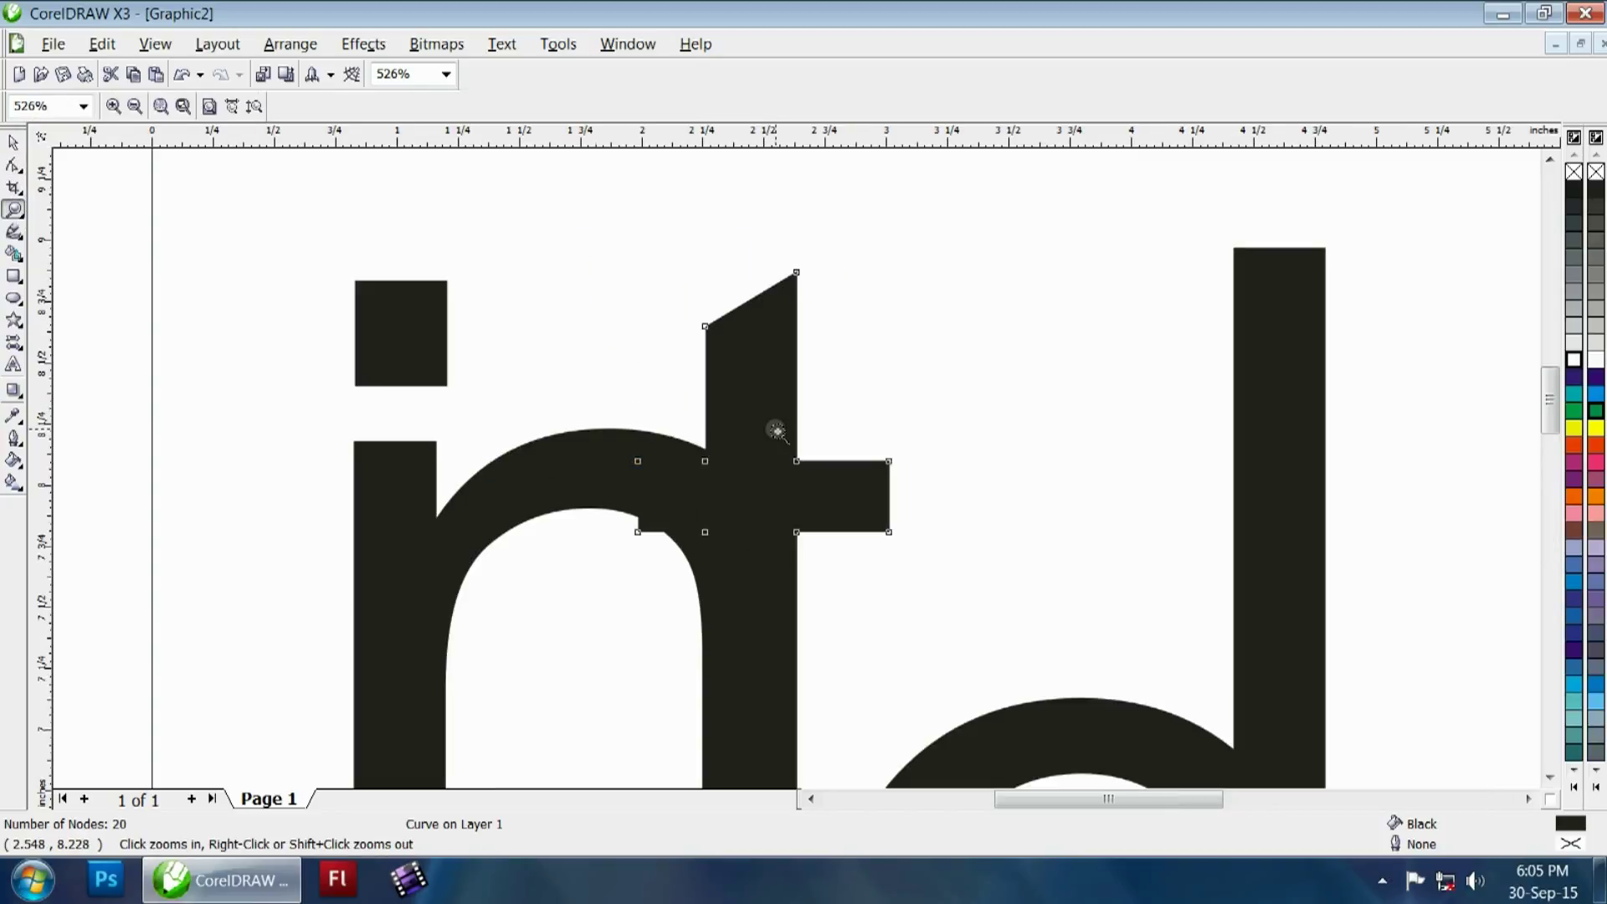
left_click(14, 165)
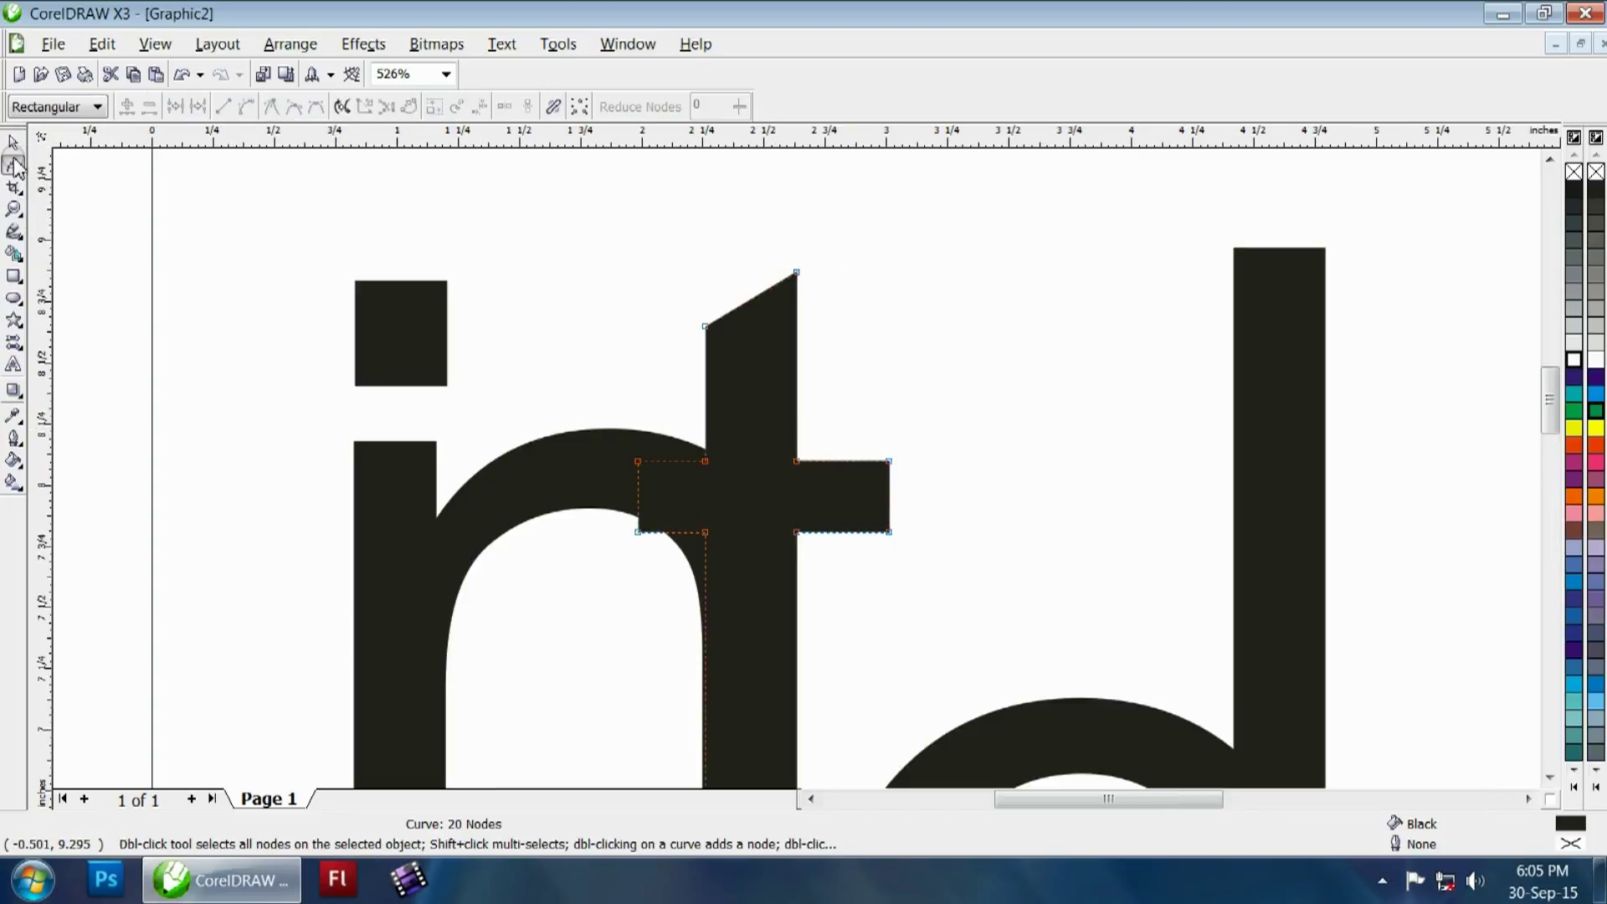
left_click_drag(582, 226, 978, 564)
left_click_drag(889, 533, 918, 206)
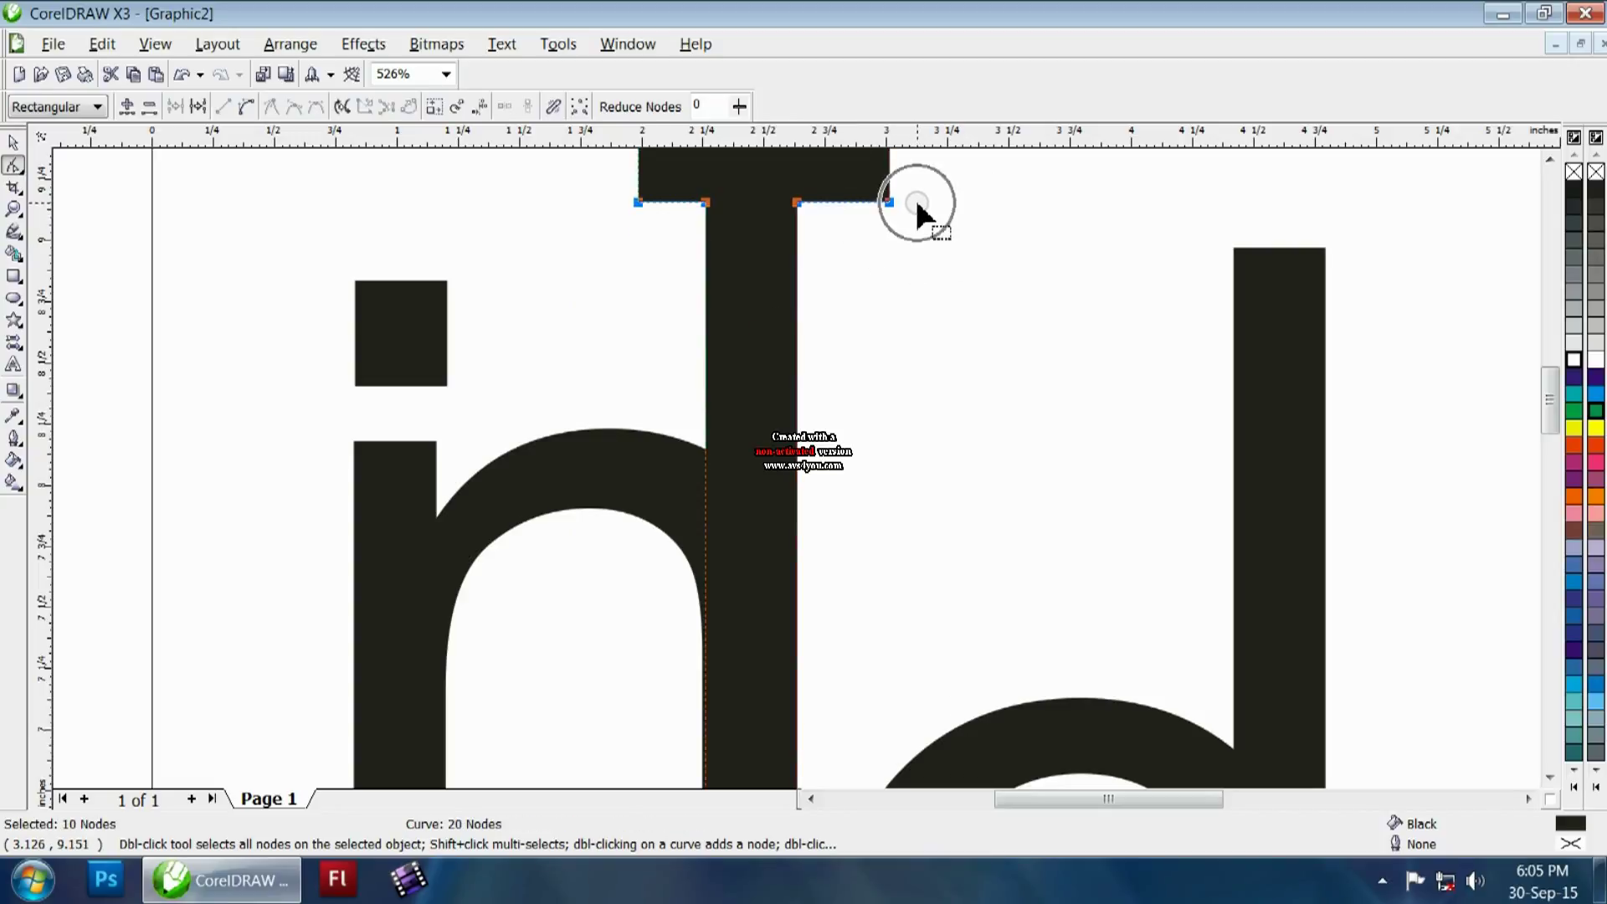
left_click(13, 209)
left_click(134, 105)
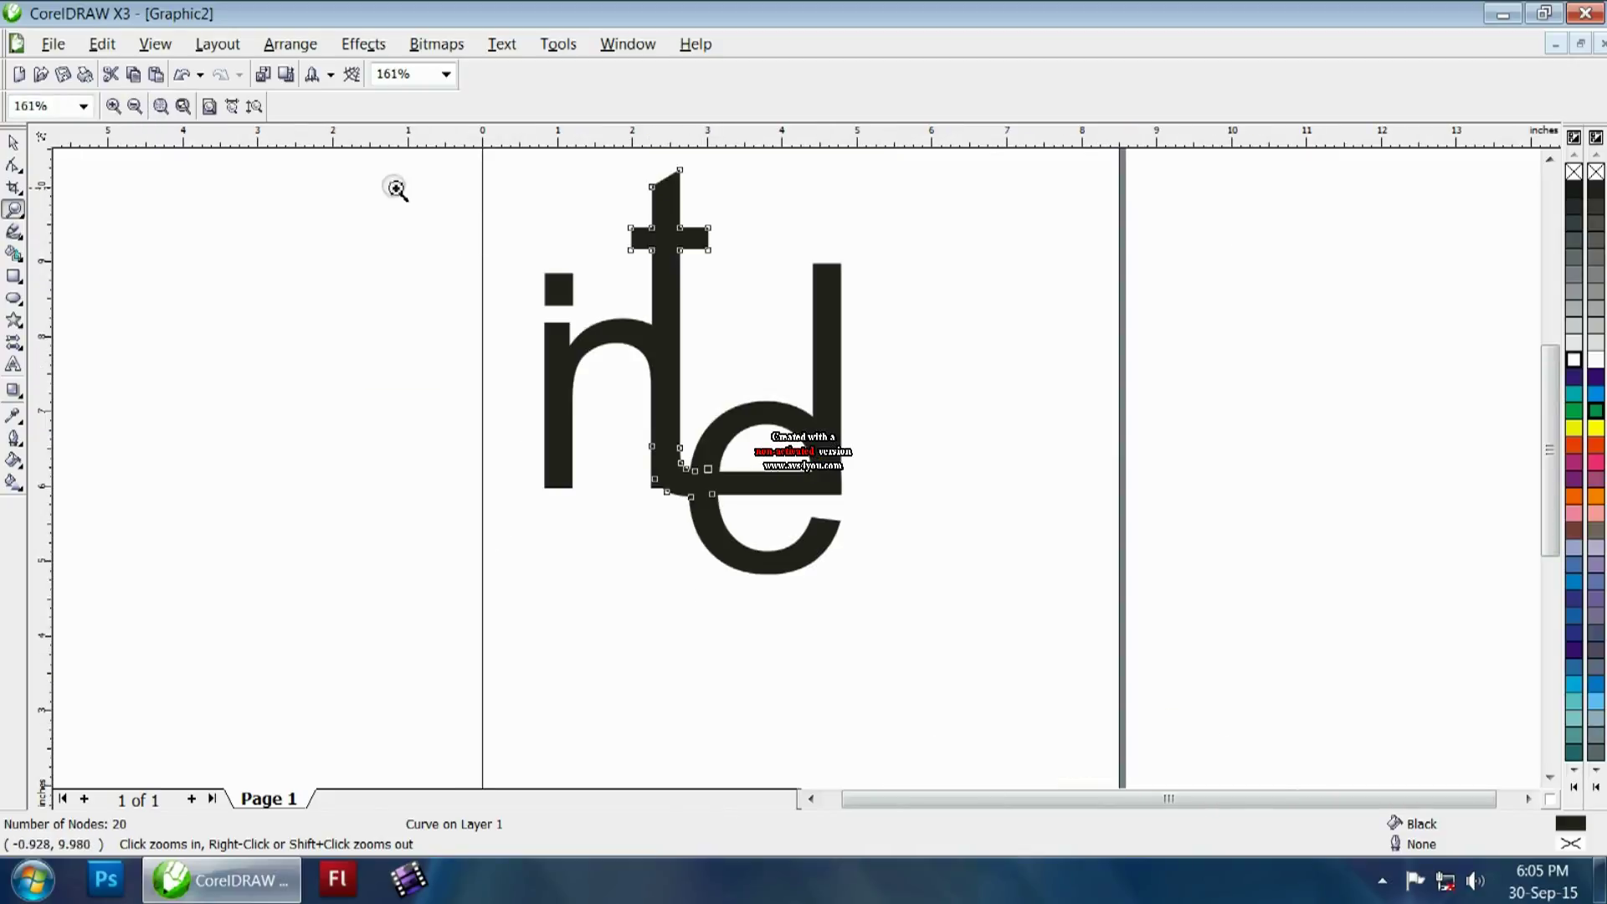
- Stretch the t's crossbar at both ends, right to just before the "l" and left to above the i's dot
left_click(13, 164)
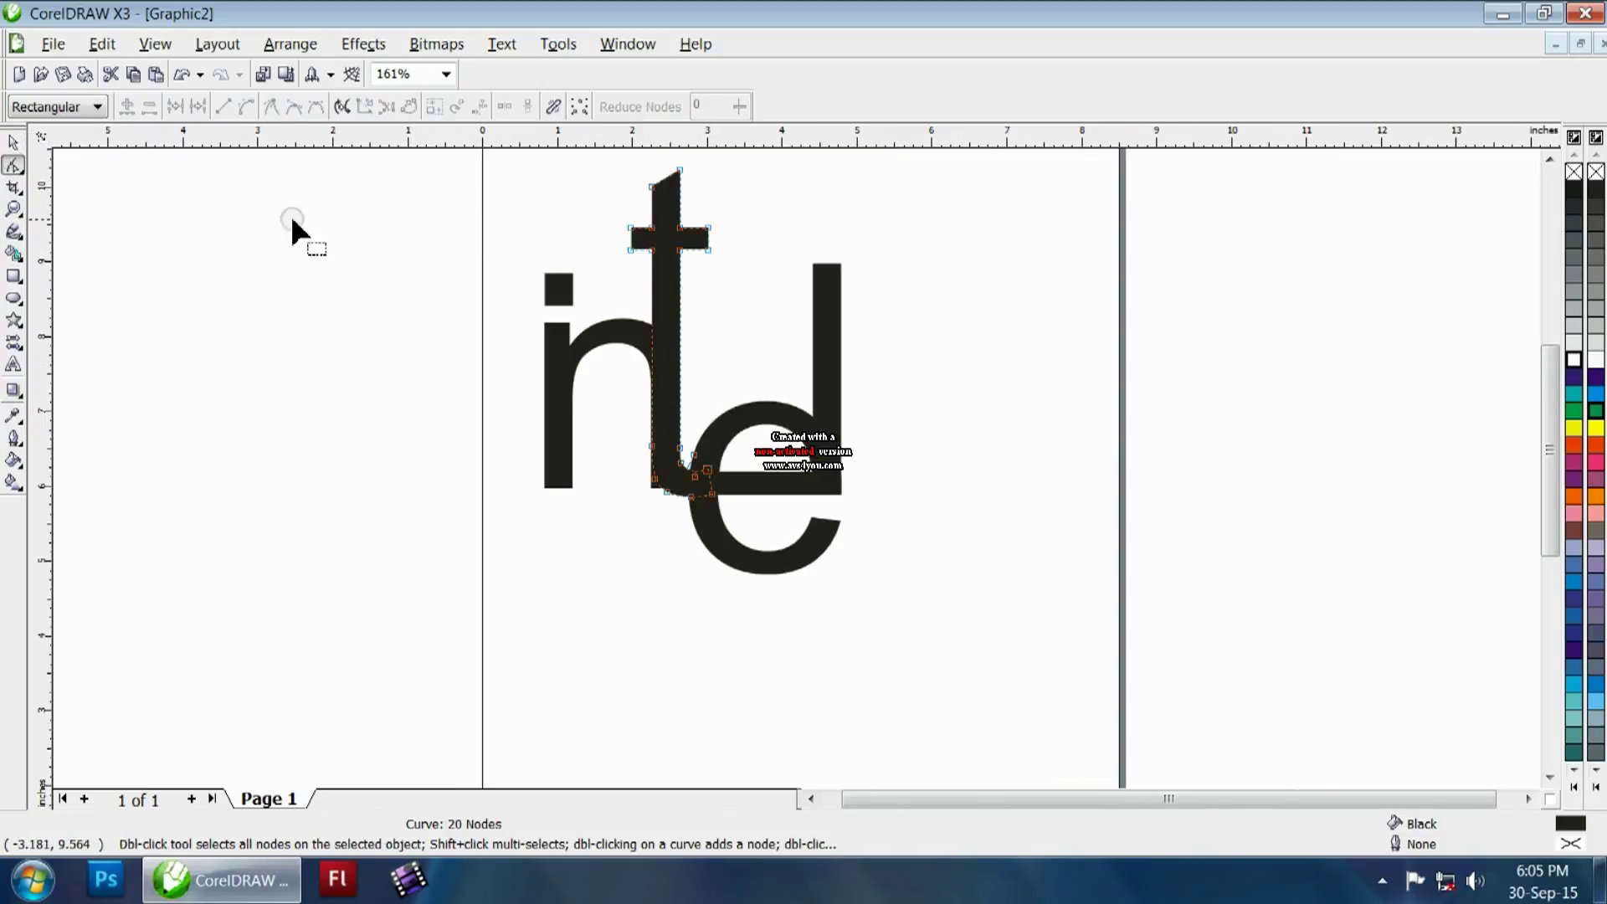
left_click_drag(736, 216, 808, 250)
left_click_drag(602, 213, 570, 249)
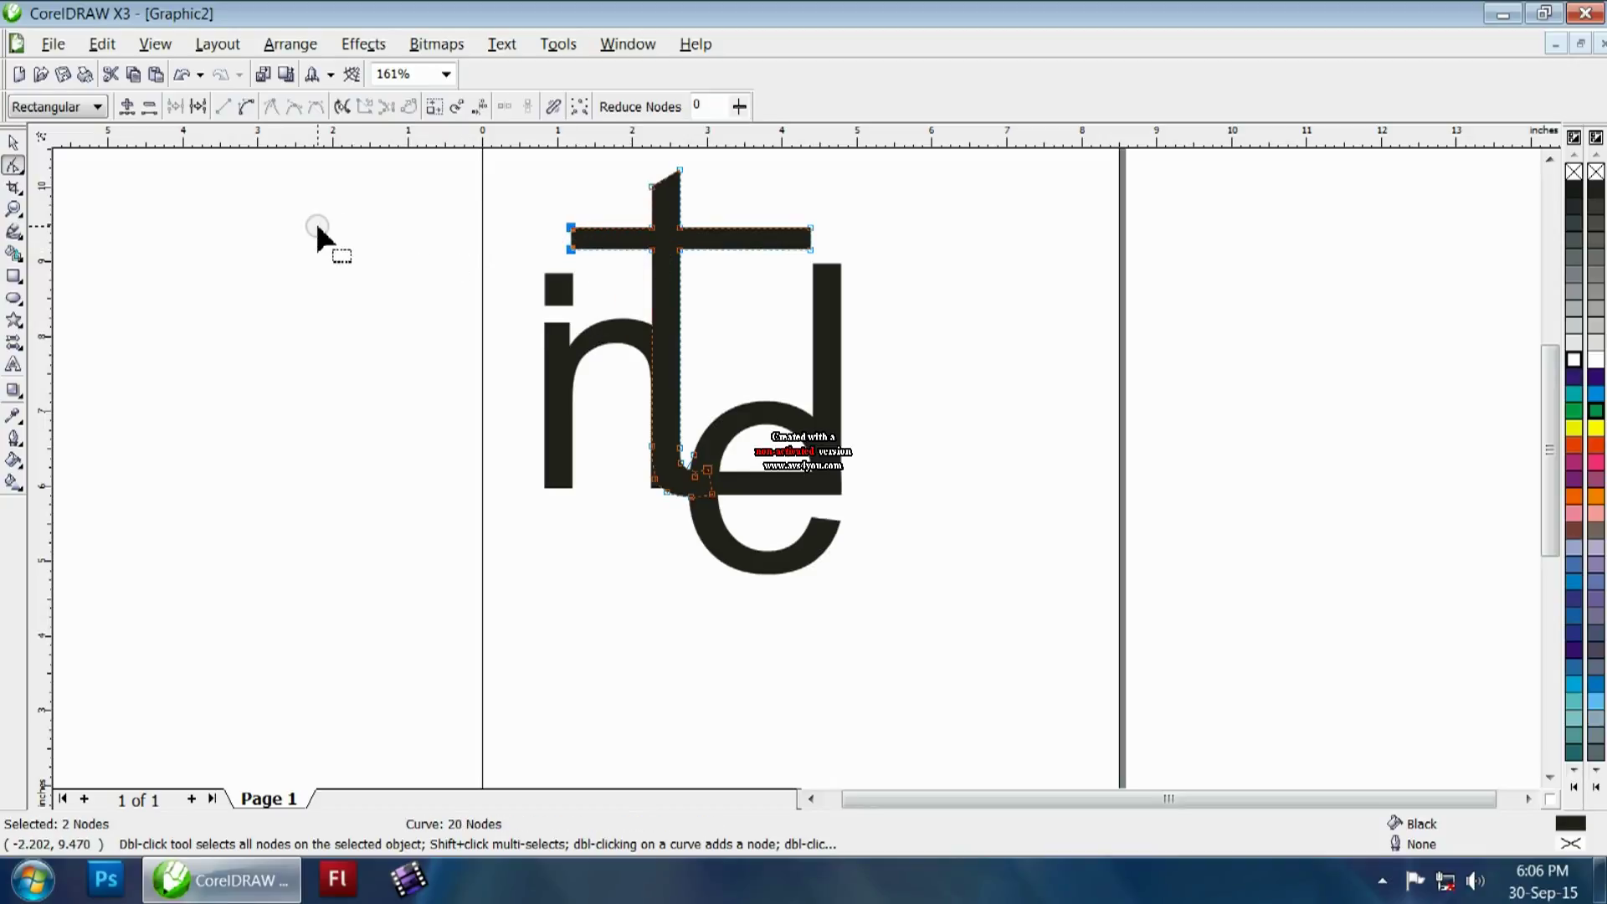
left_click(205, 199)
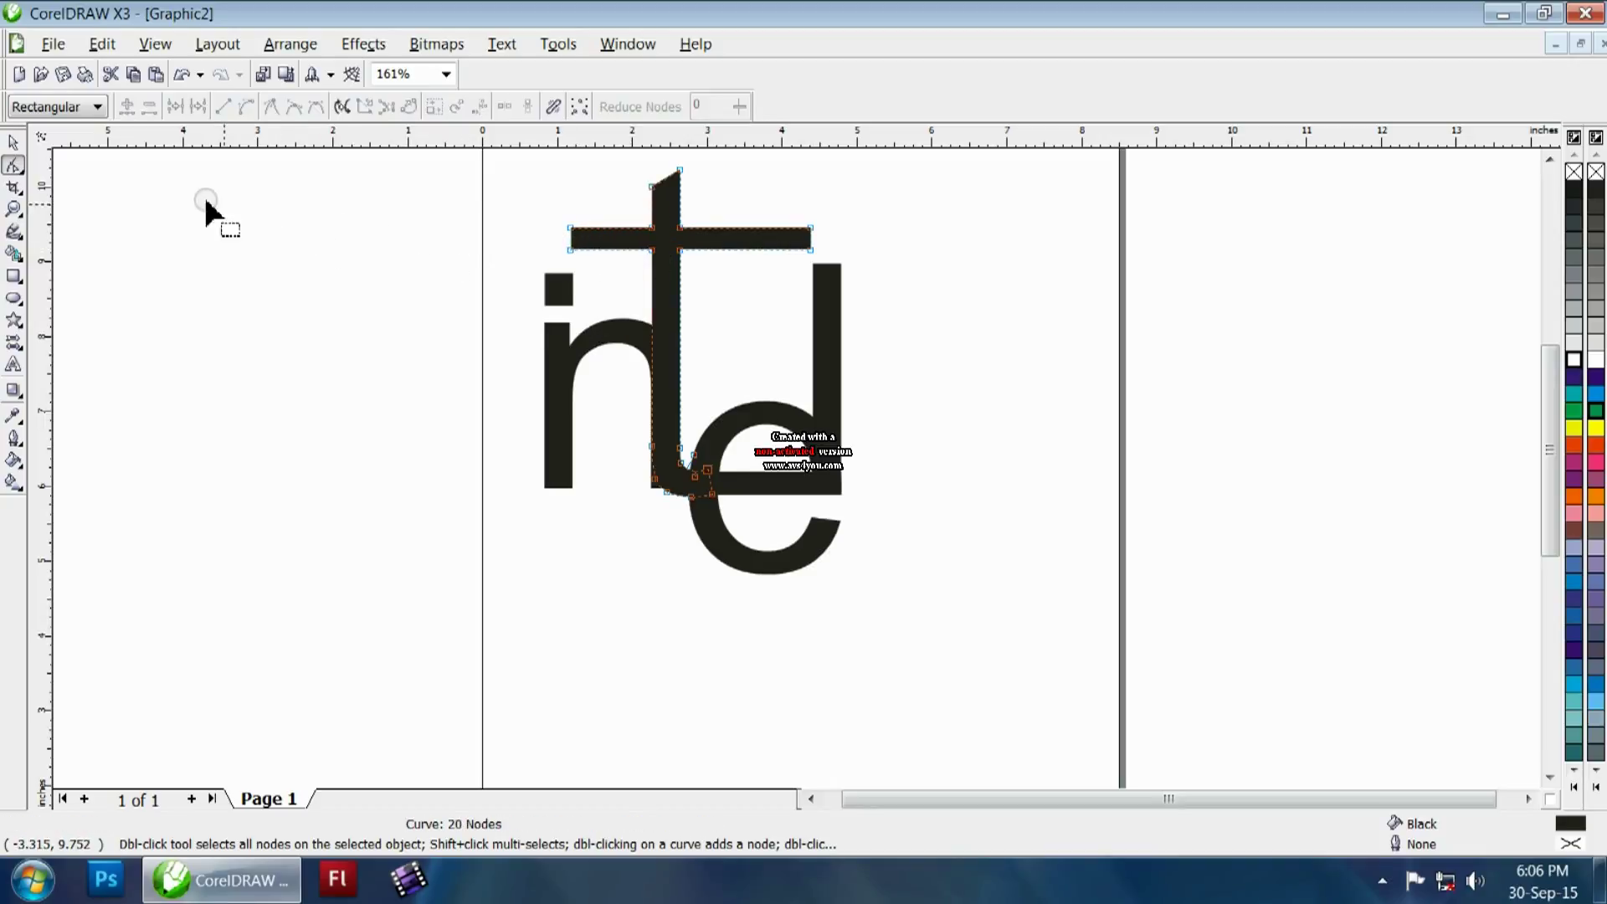
- Group the dotted "n", the "t" and the "l", leaving out the "e"
left_click(12, 149)
left_click(167, 352)
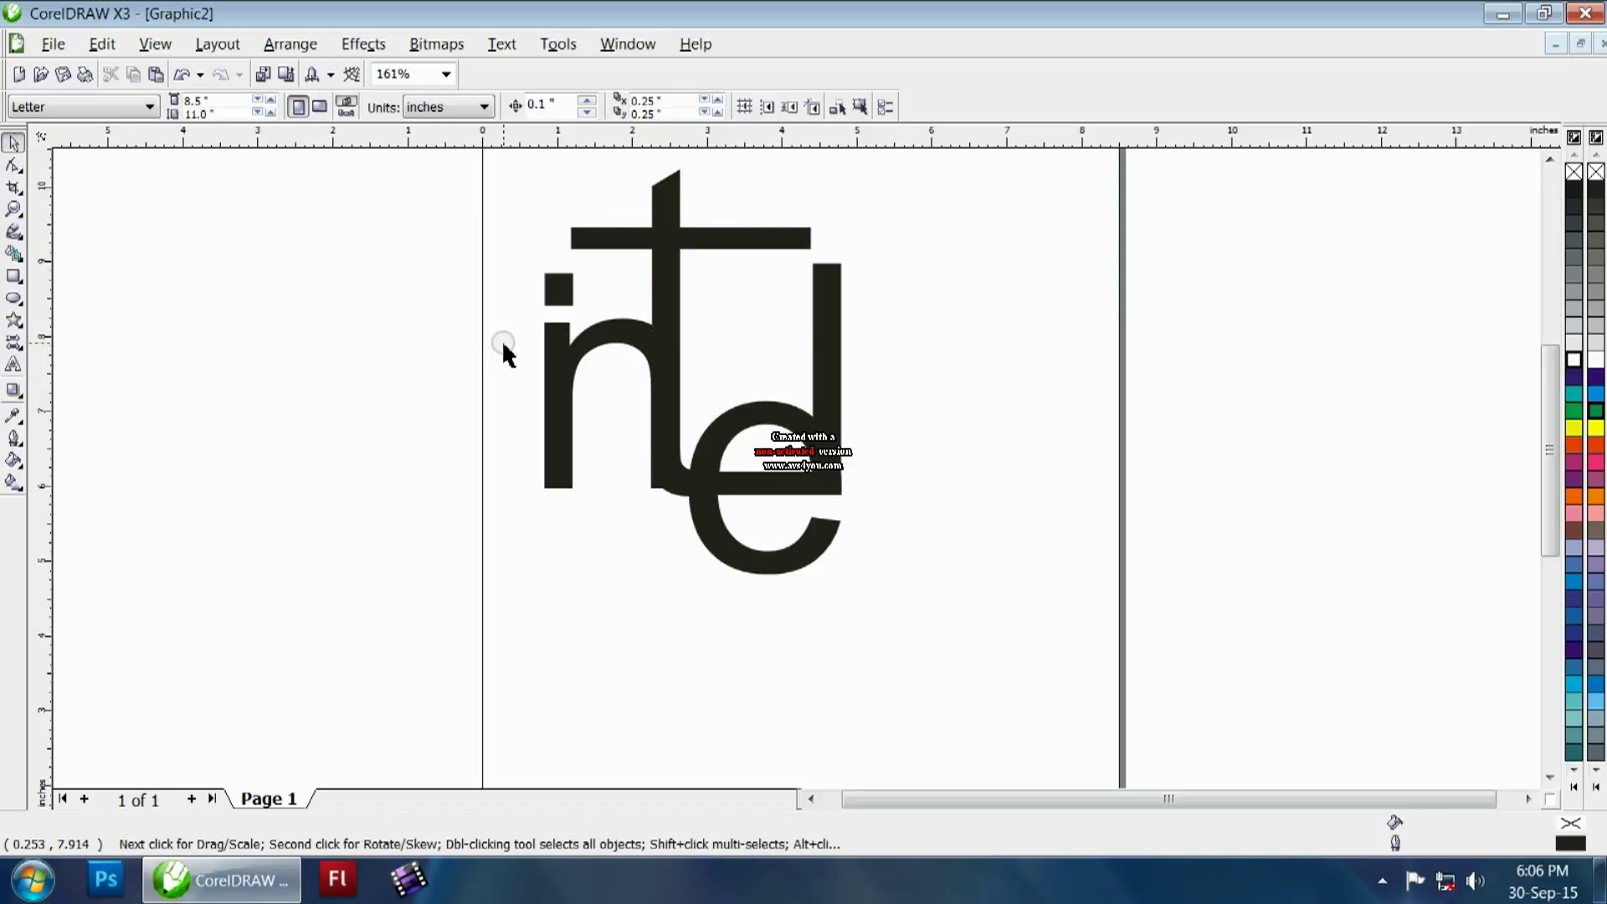
left_click_drag(464, 573, 995, 168)
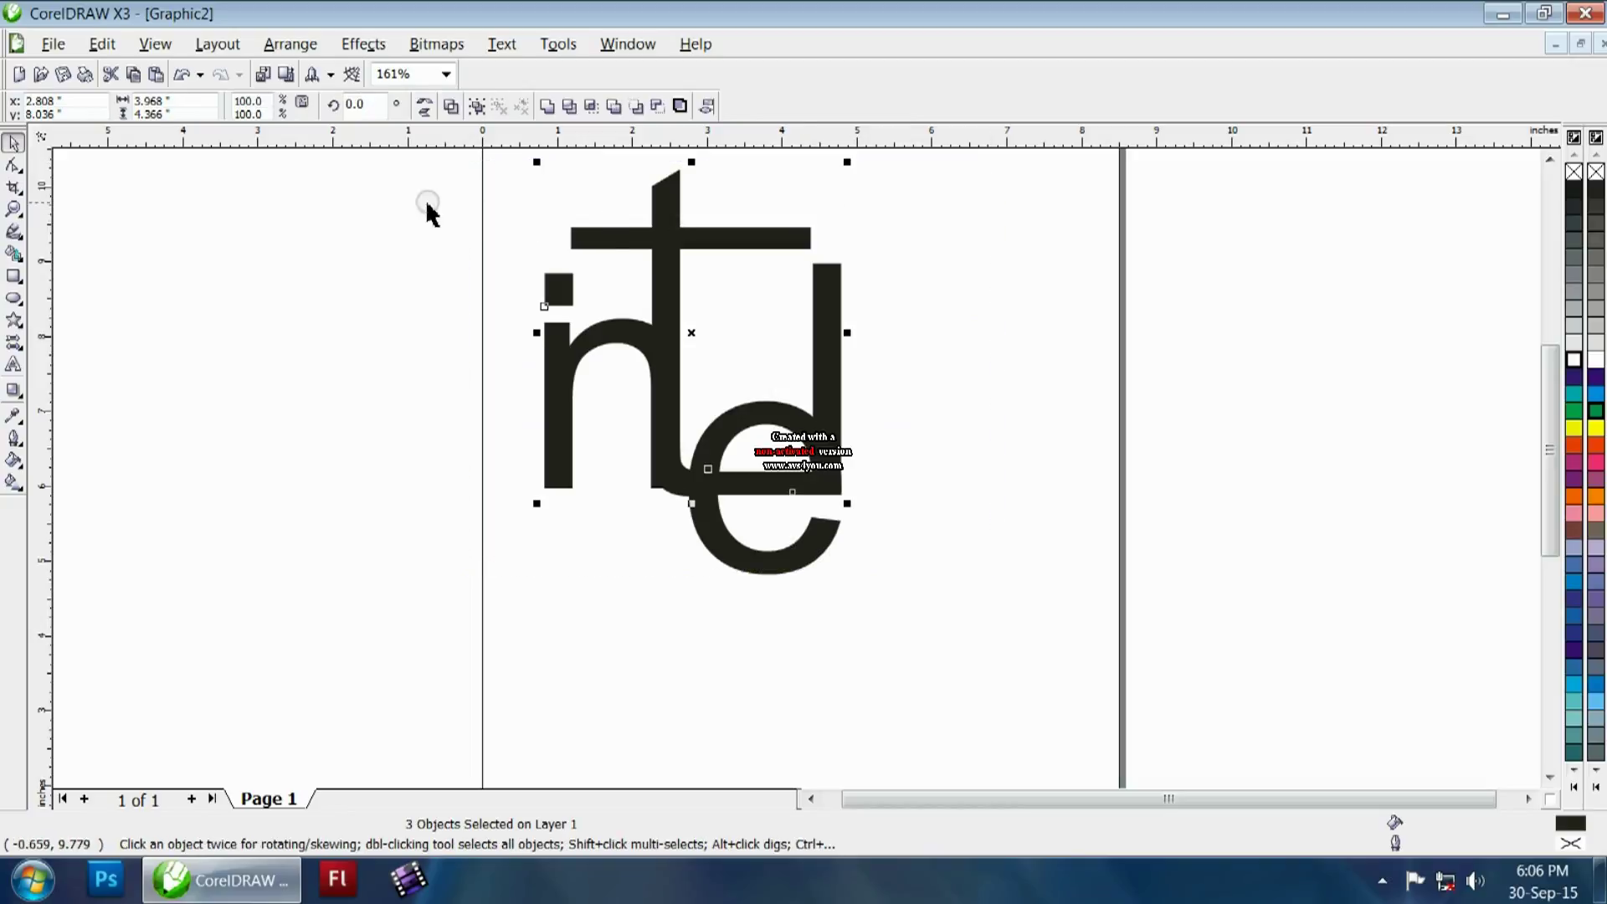
left_click(292, 48)
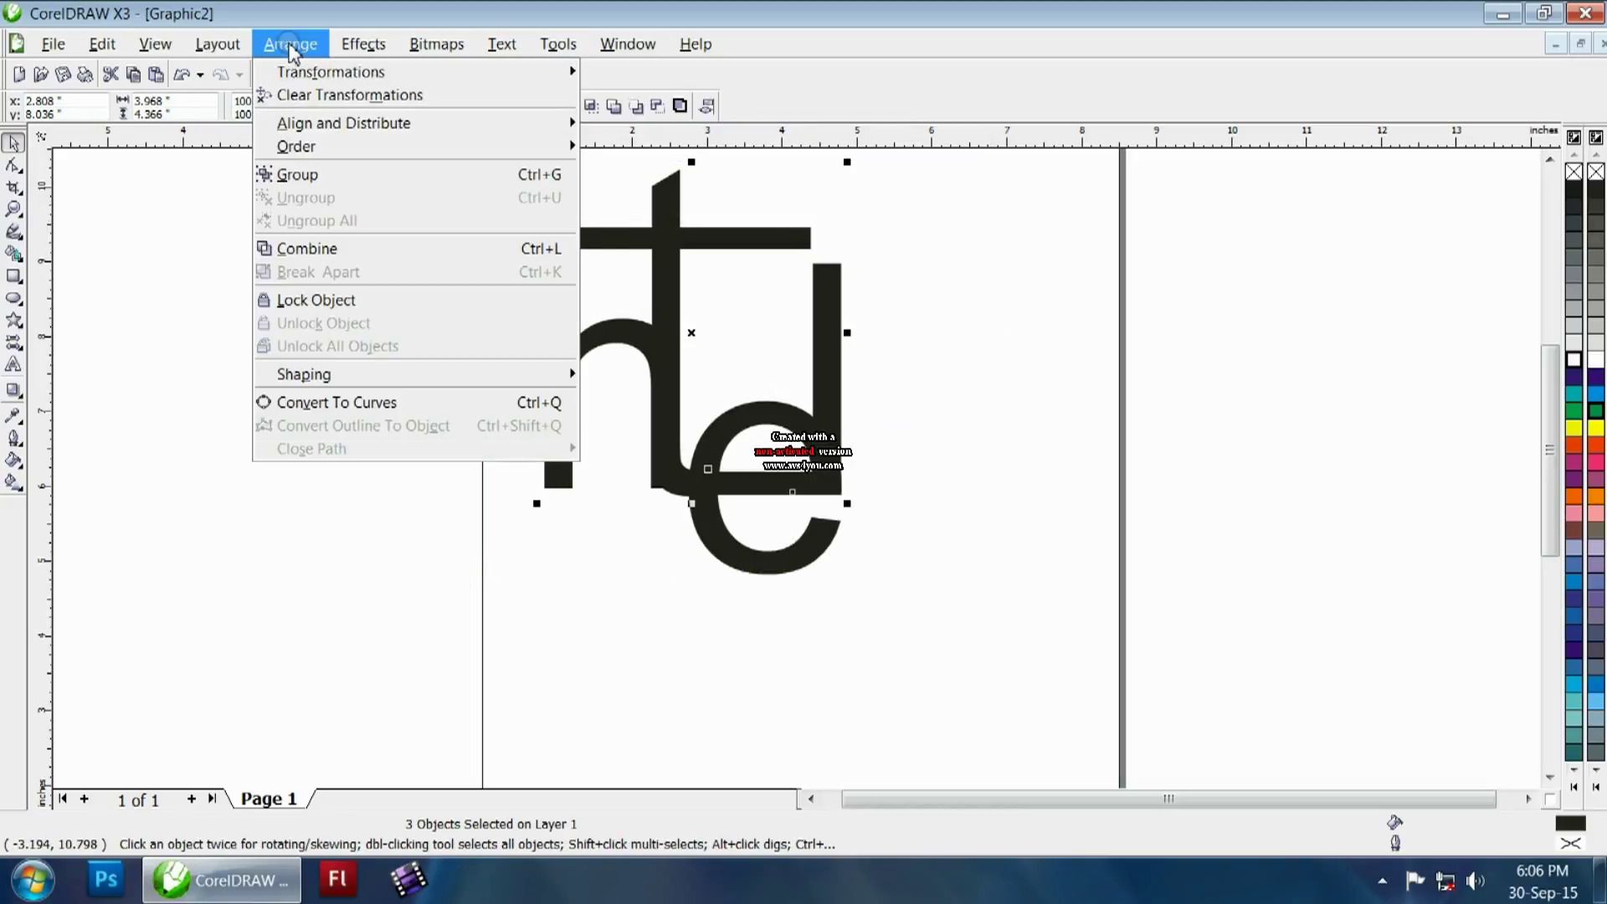
left_click(297, 176)
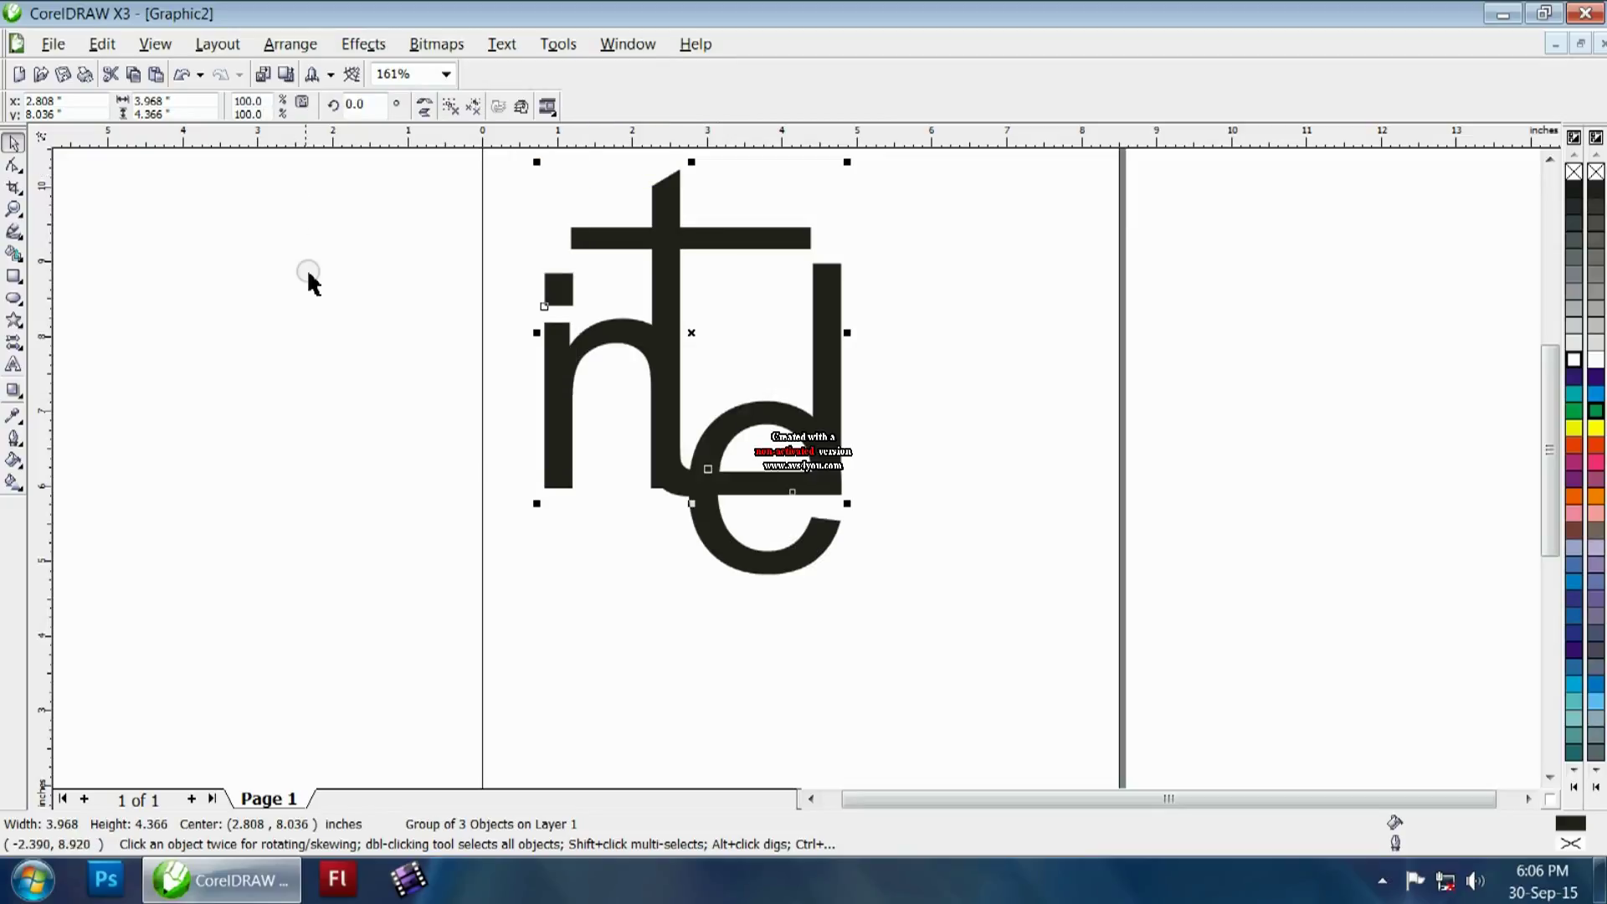
left_click(319, 288)
left_click_drag(668, 287, 680, 330)
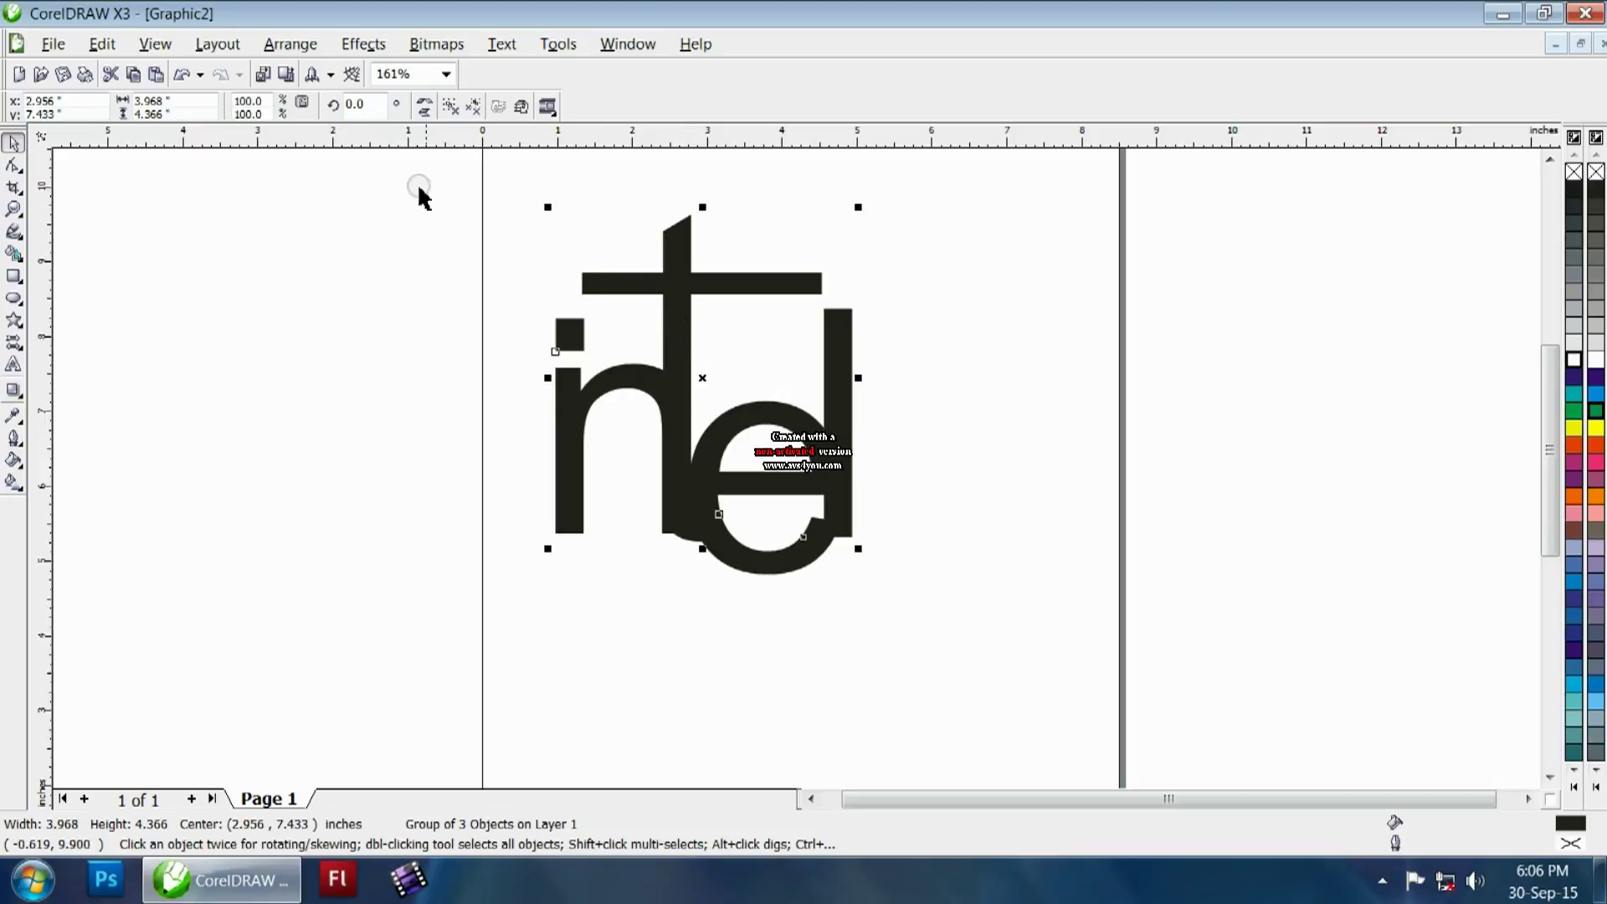
left_click(182, 75)
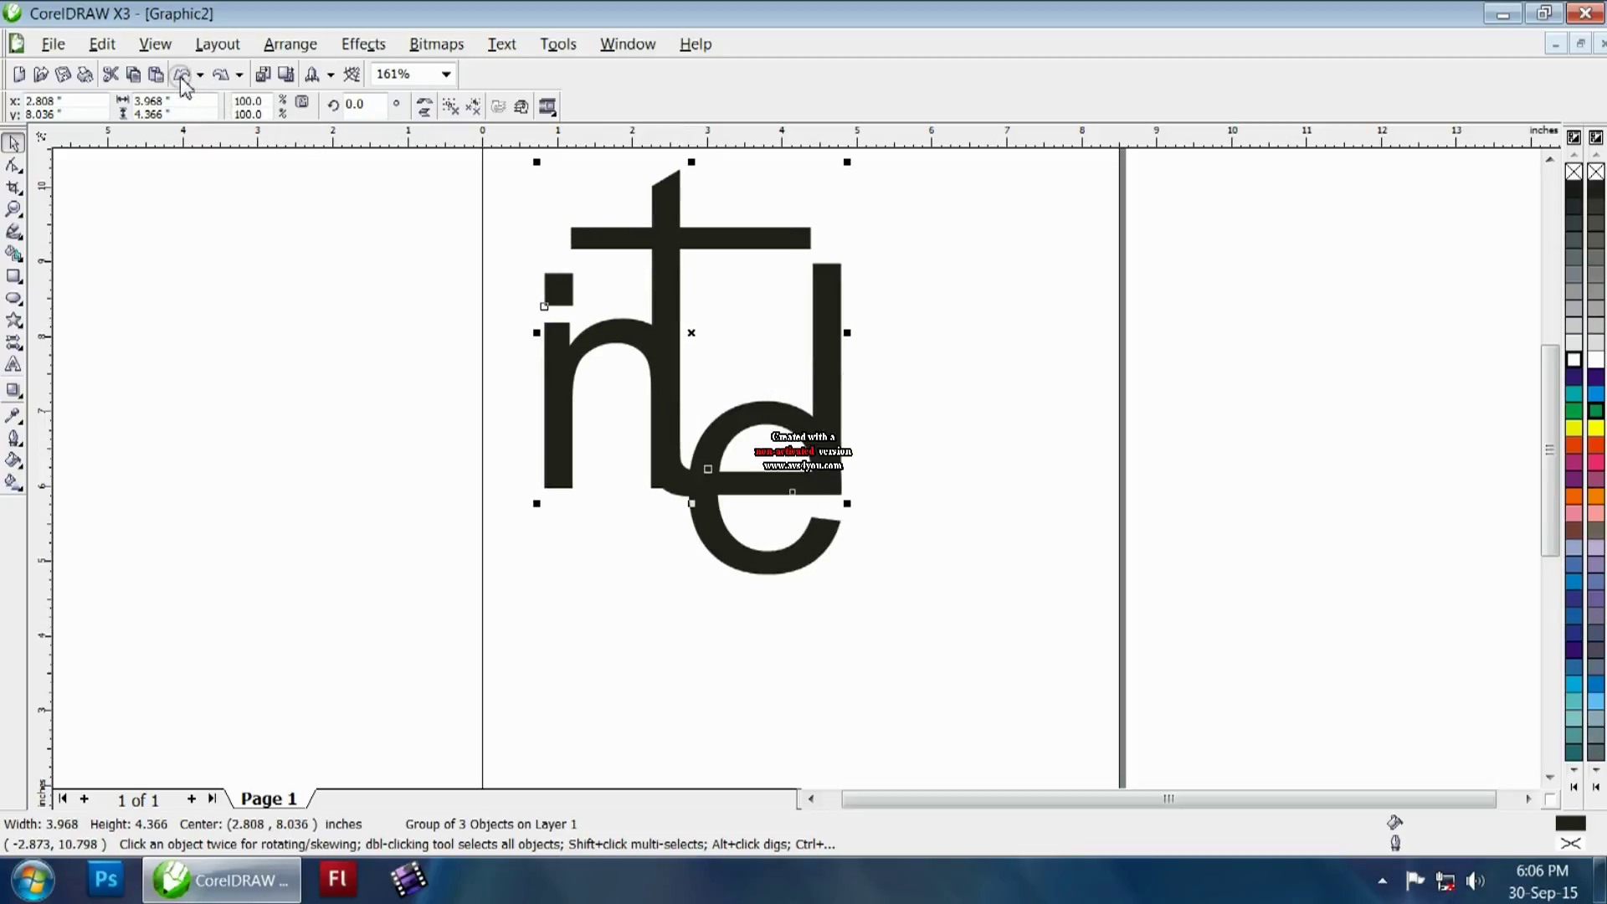
- Group the "e" with the existing group of letters so the whole logo is one group
left_click_drag(246, 647, 1121, 161)
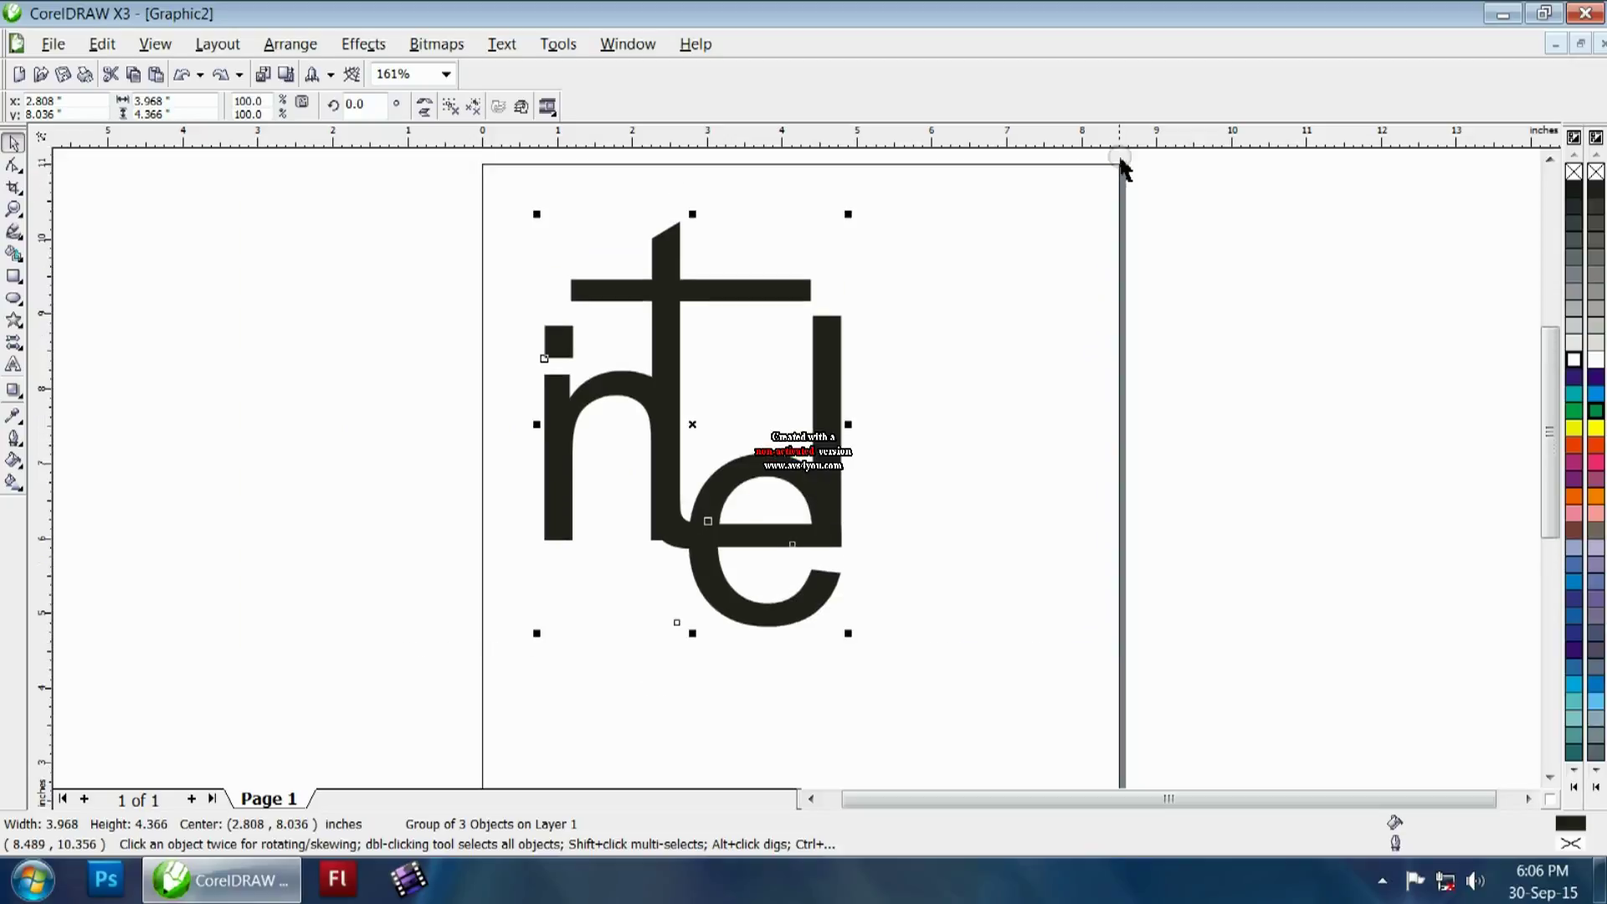
left_click(278, 46)
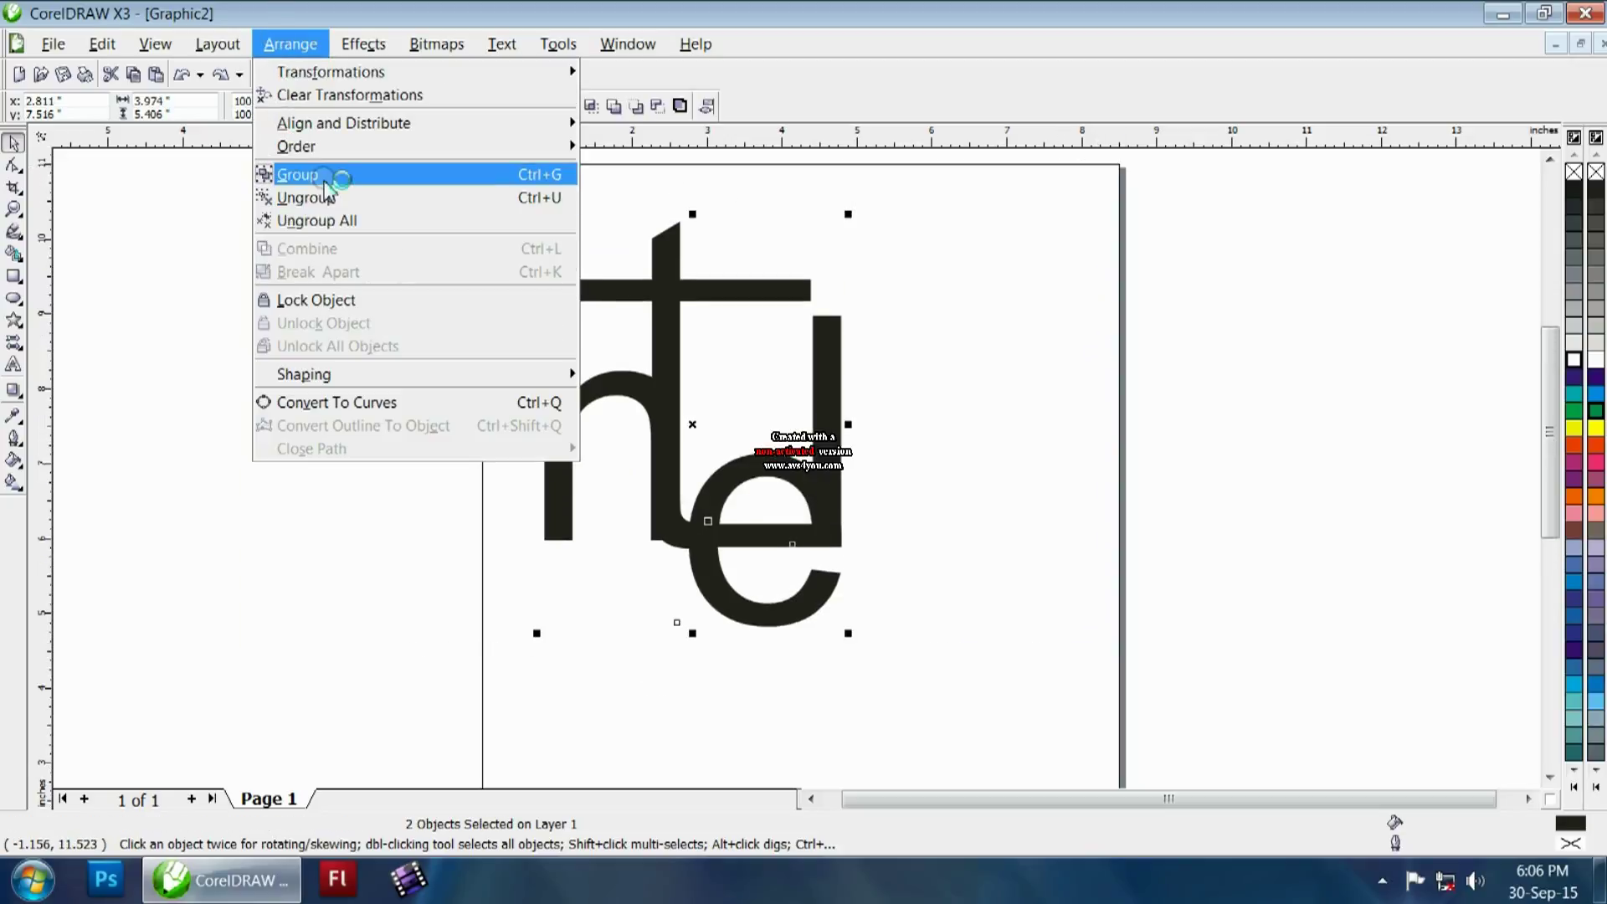
left_click(323, 178)
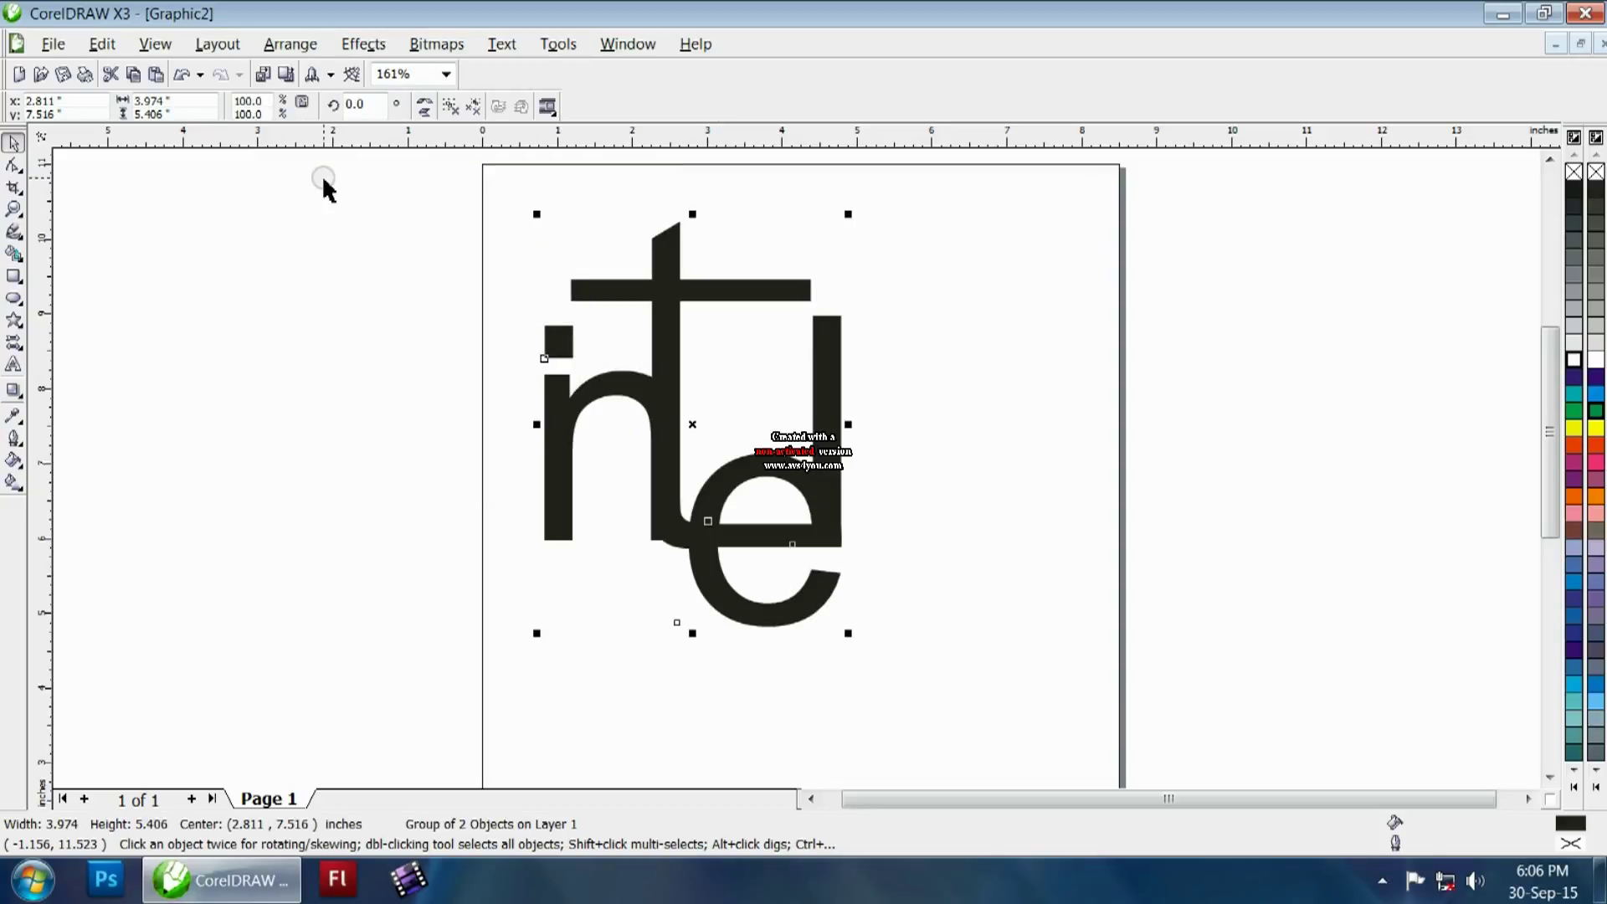
left_click(292, 256)
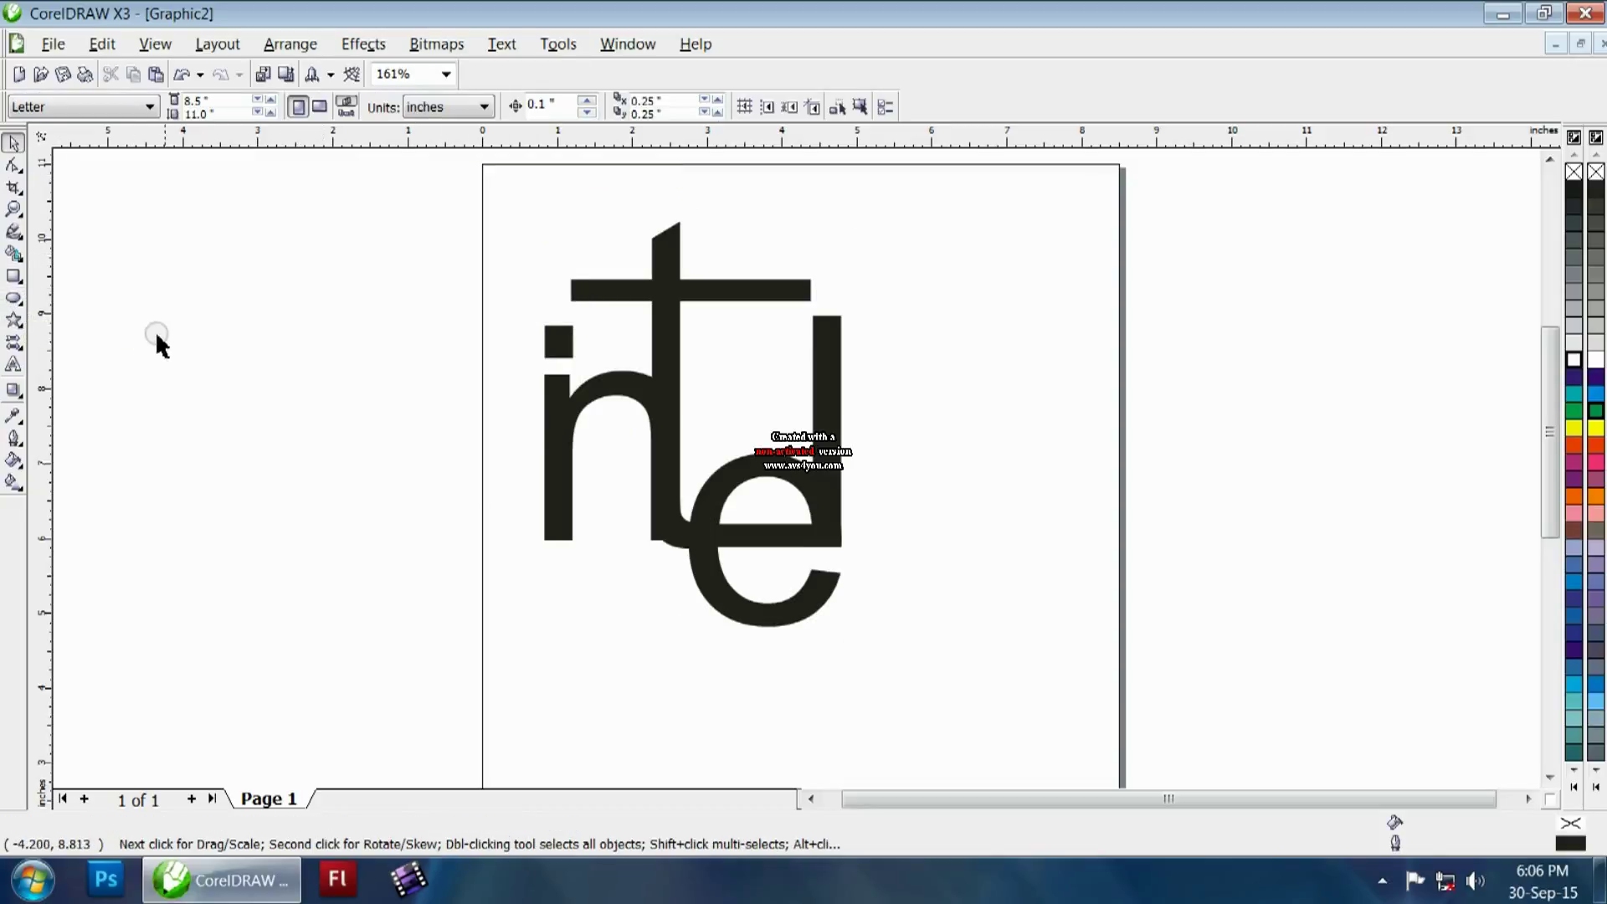
- Add the artistic text "R" in Arial 24 pt outside the page, left of the logo, and make it bold
left_click(14, 366)
left_click(281, 470)
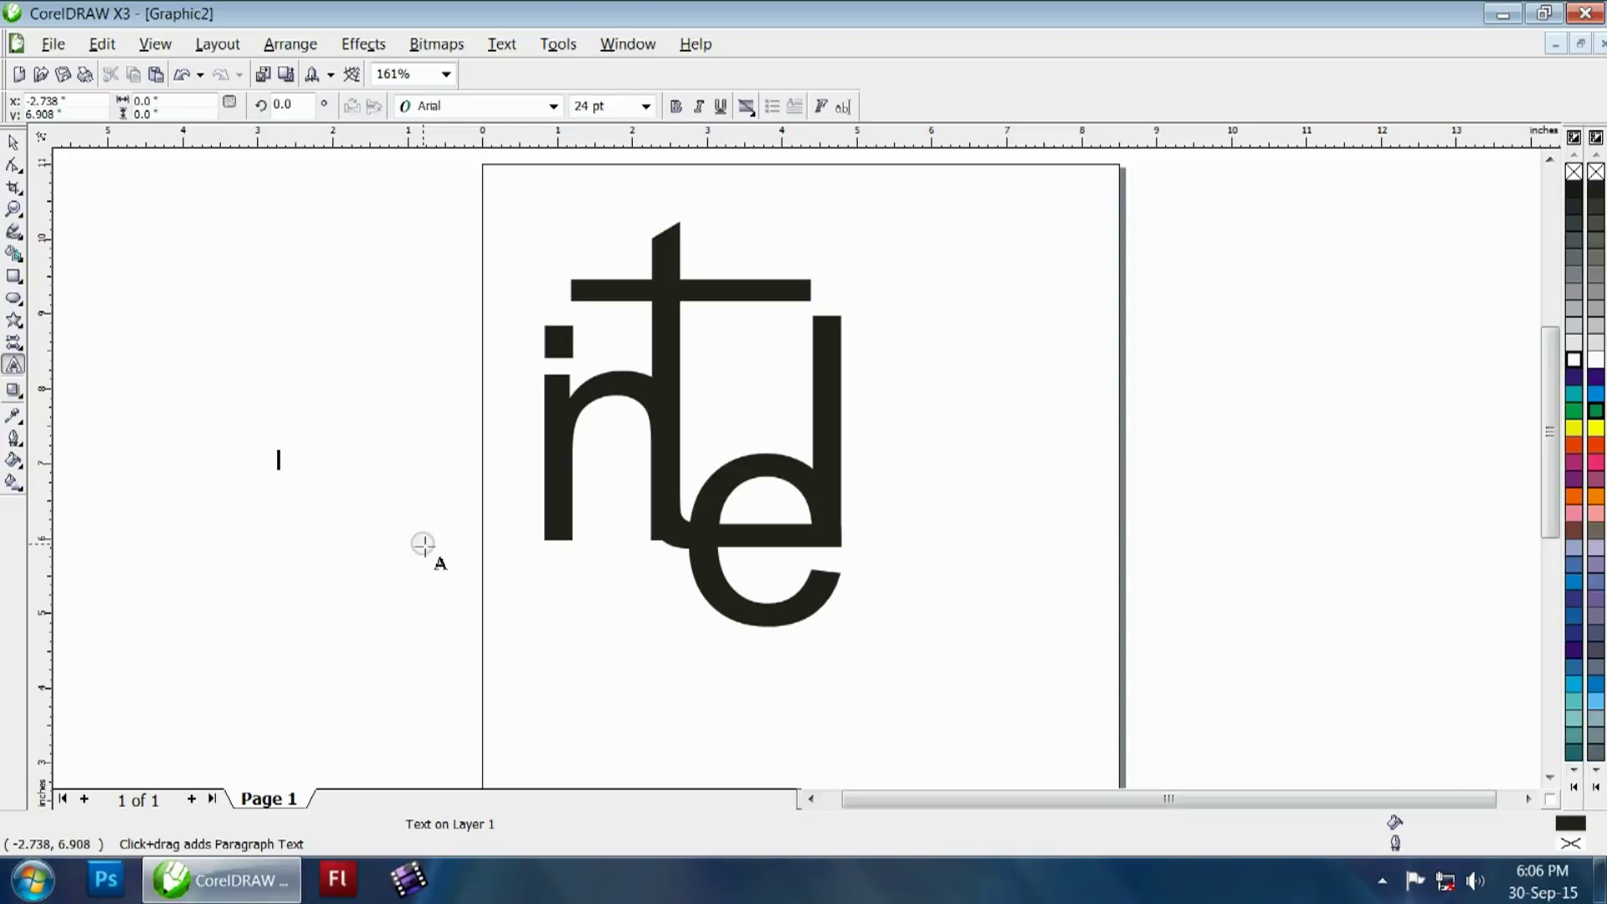
type("R")
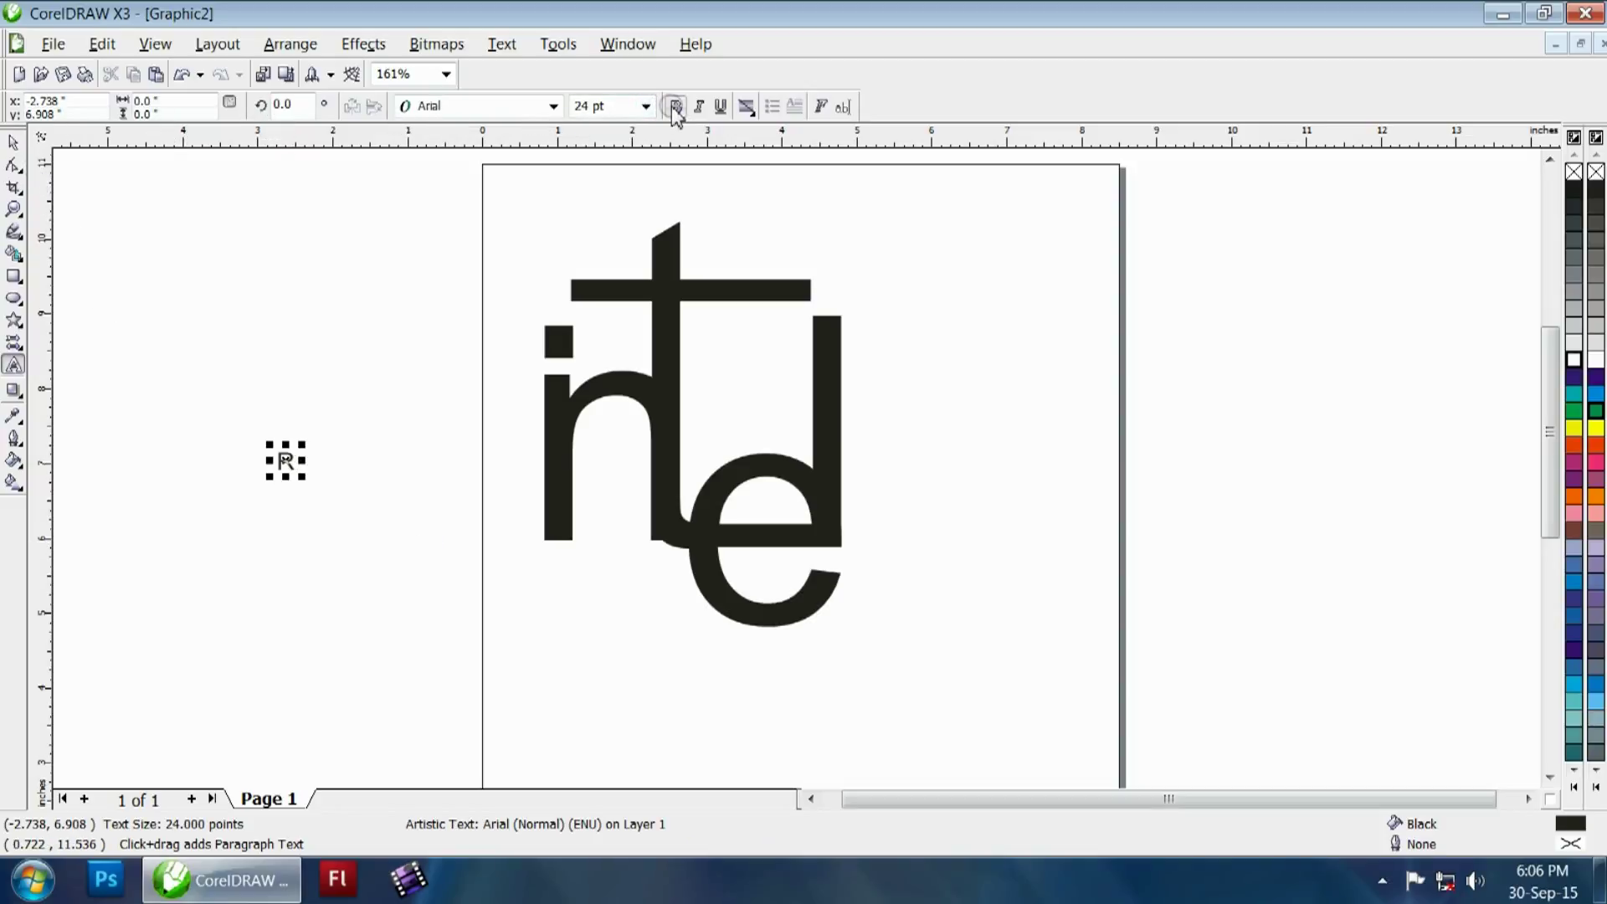
left_click(13, 143)
left_click(676, 106)
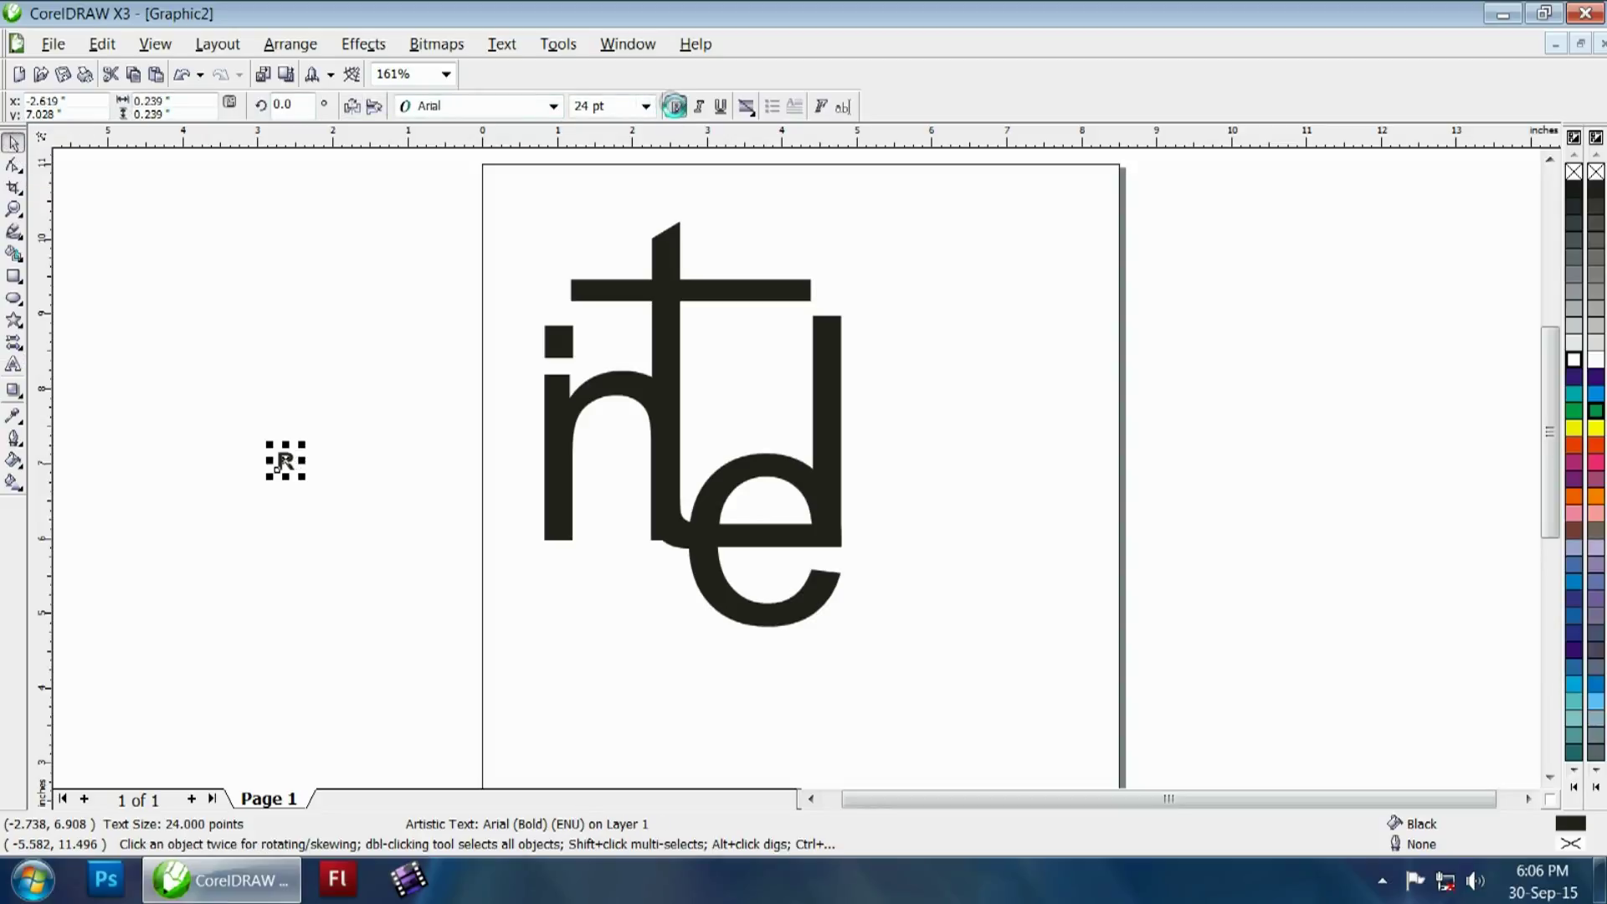
- Draw an unfilled circle about 0.456 inches in diameter around the letter R outside the page
left_click(13, 299)
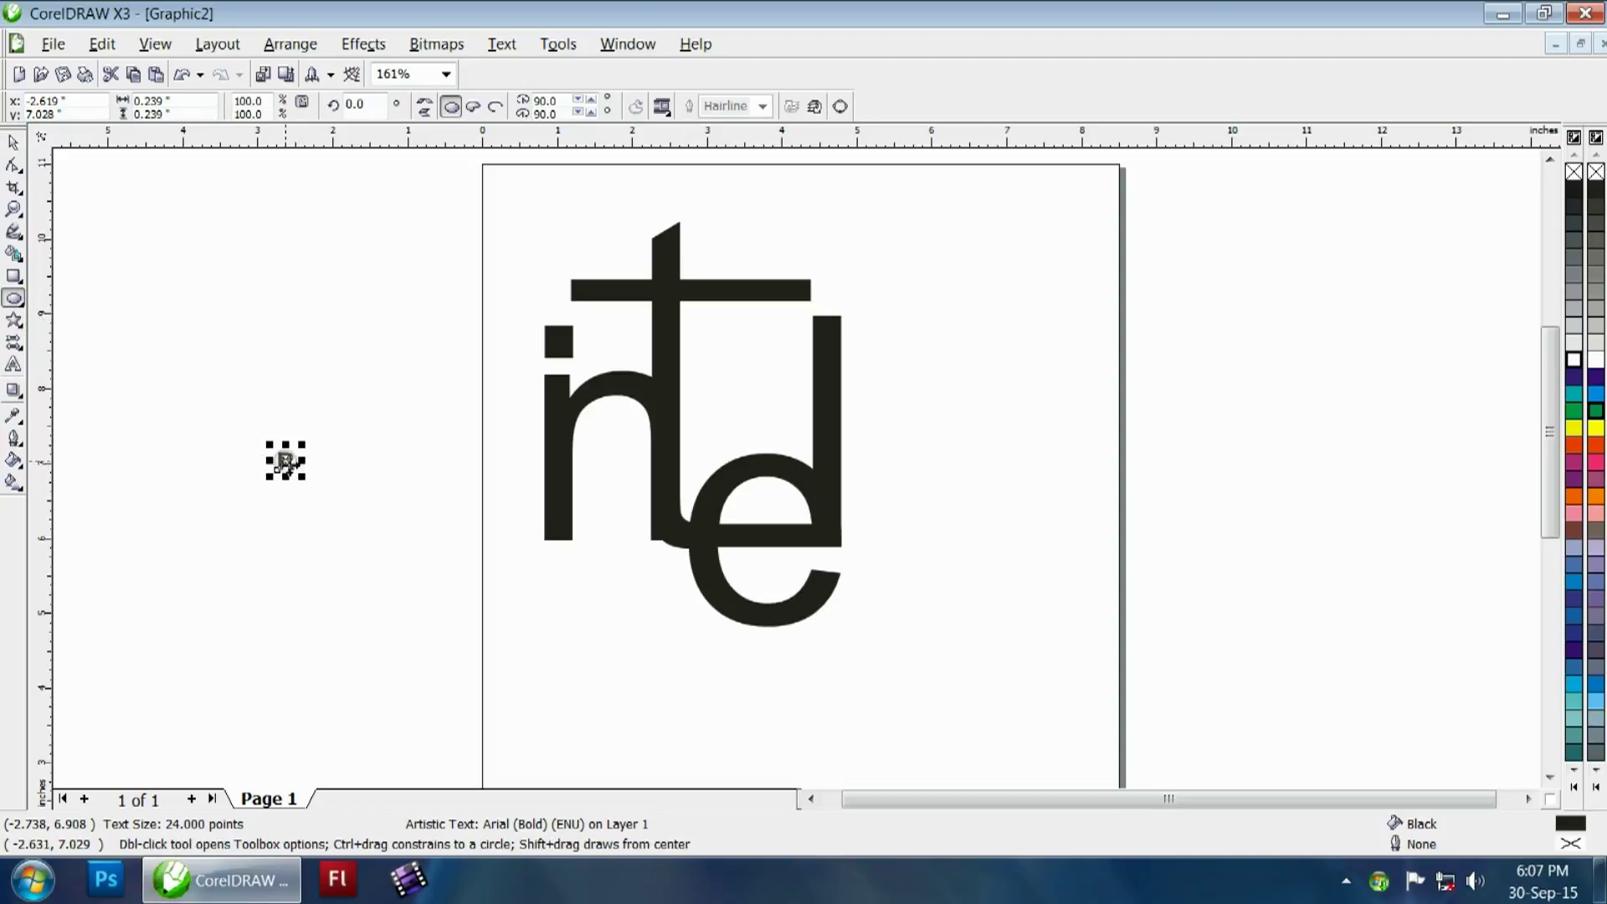
left_click_drag(265, 436, 301, 471)
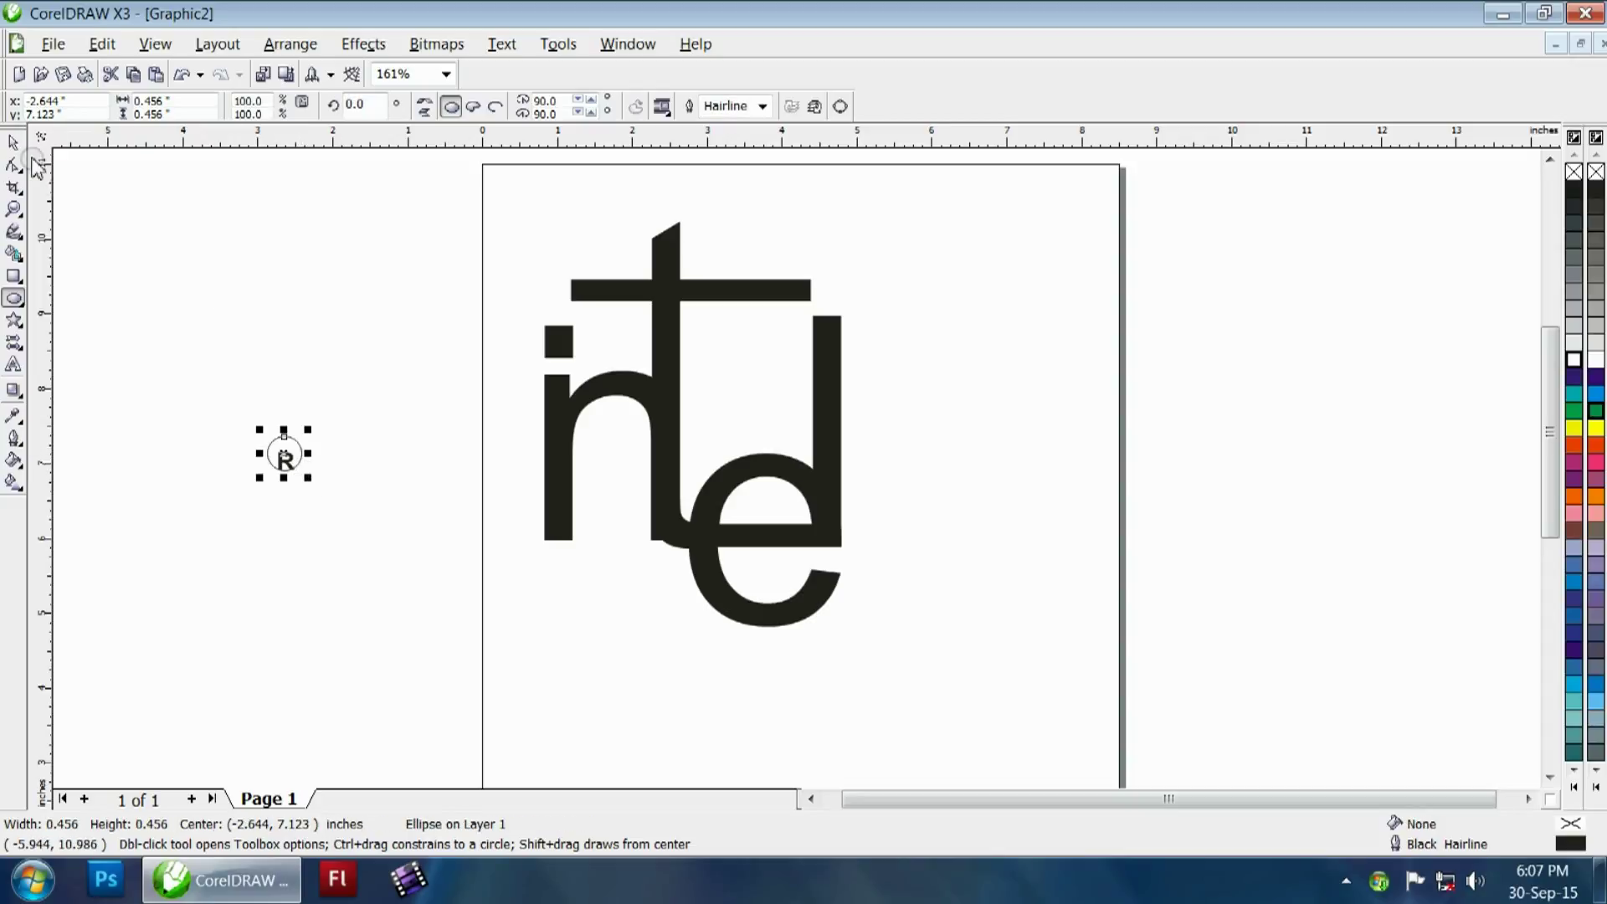
left_click(16, 144)
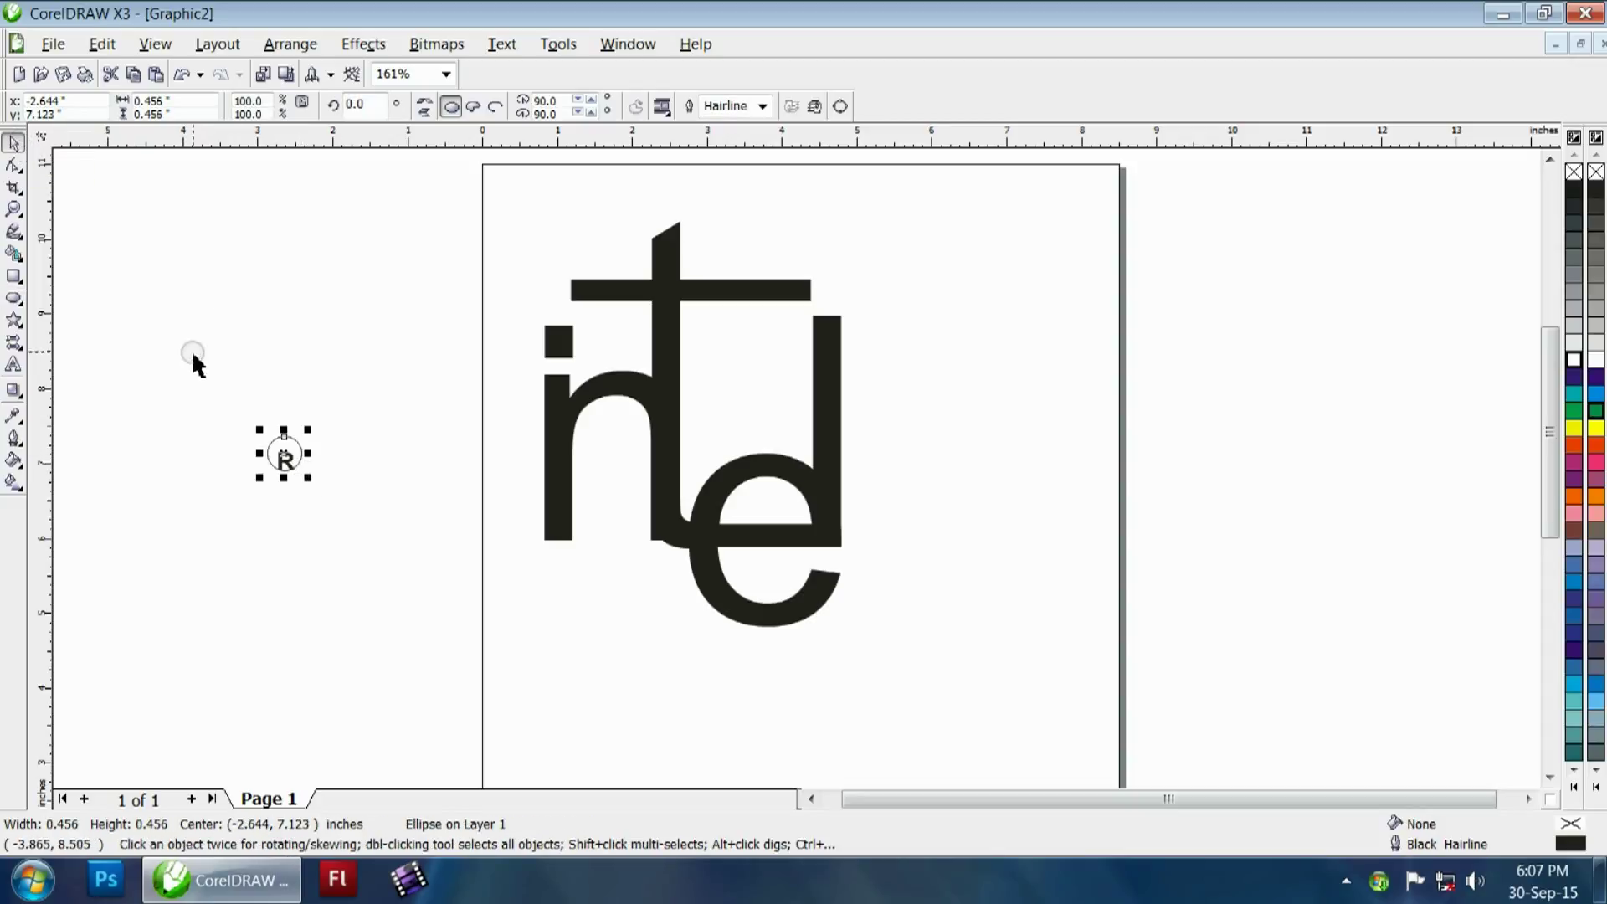
- Align the circle and the R to each other by their centers, both horizontally and vertically
left_click_drag(315, 481, 315, 482)
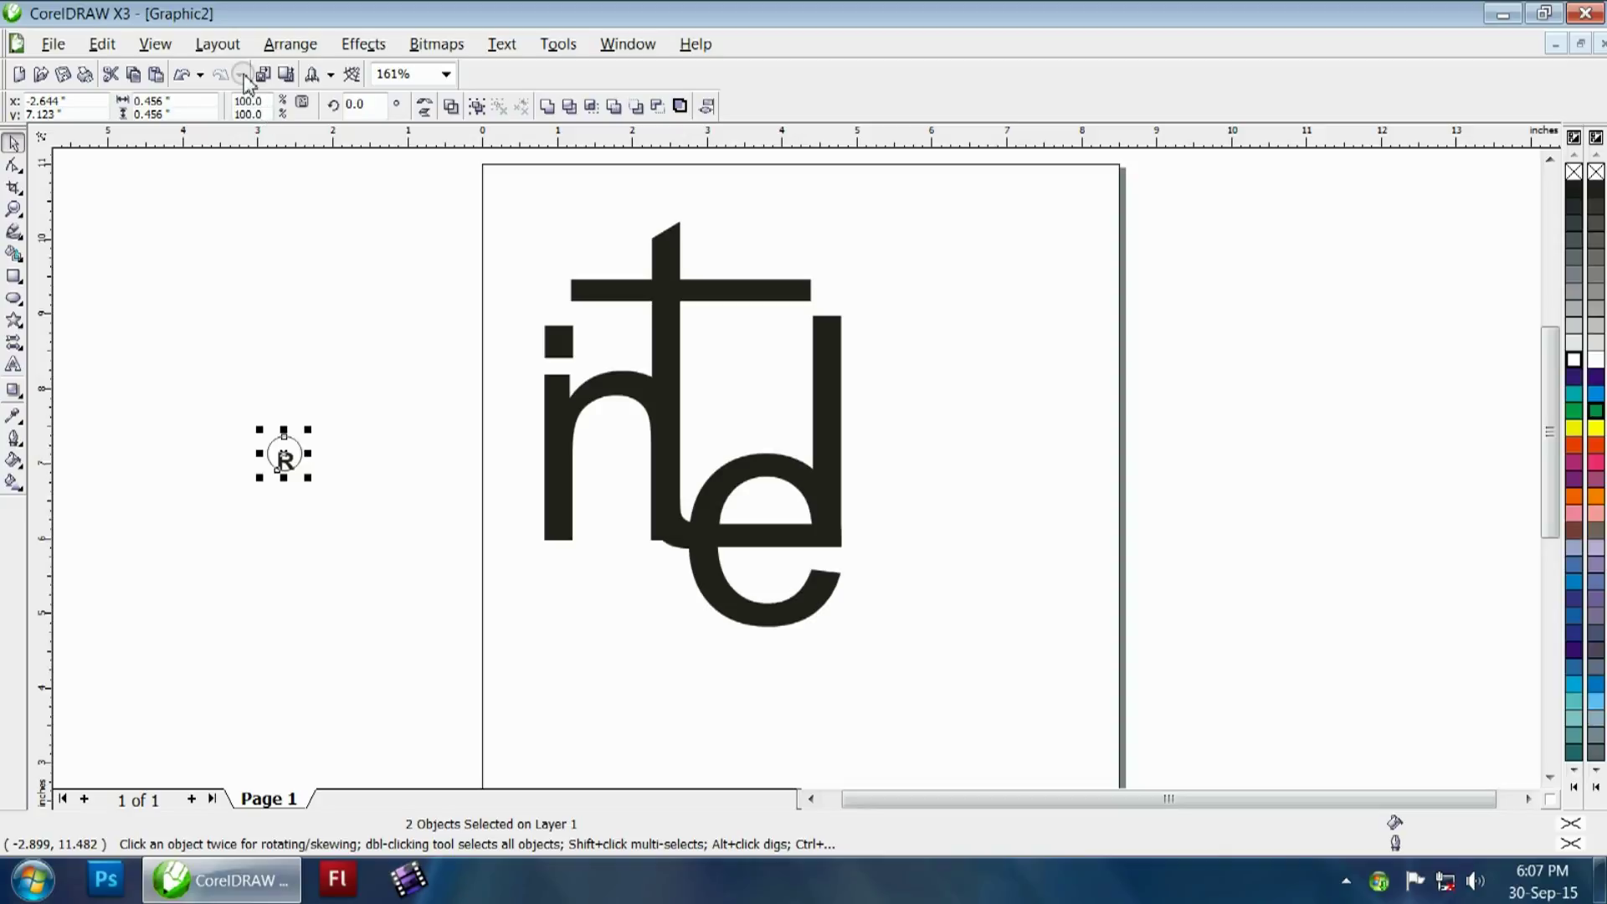
left_click(298, 46)
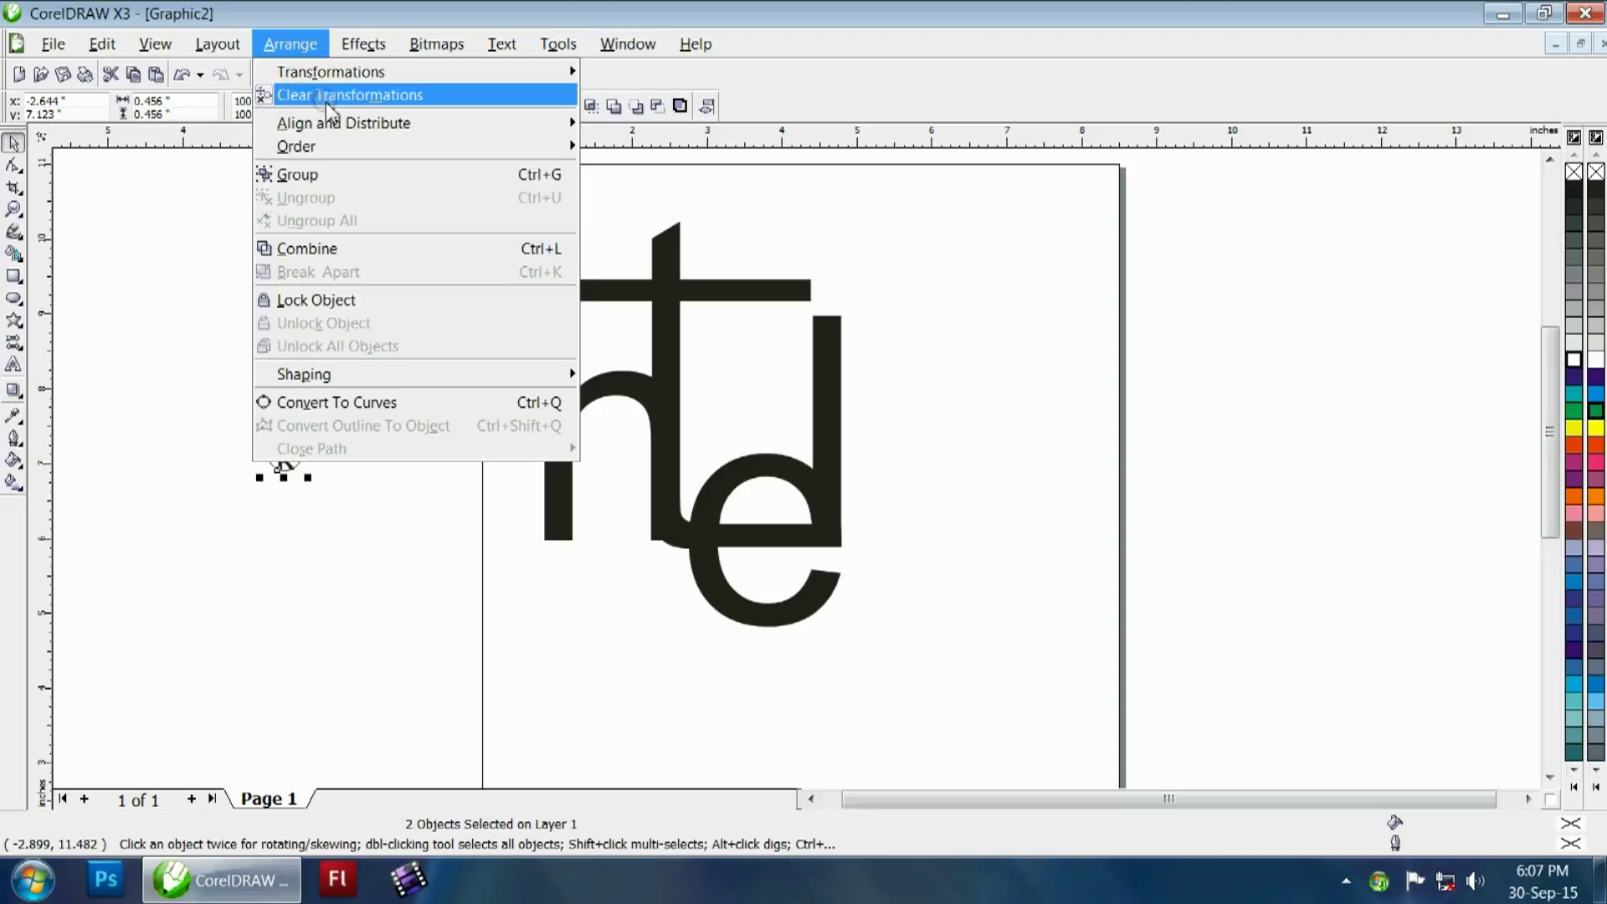
mouse_move(335, 124)
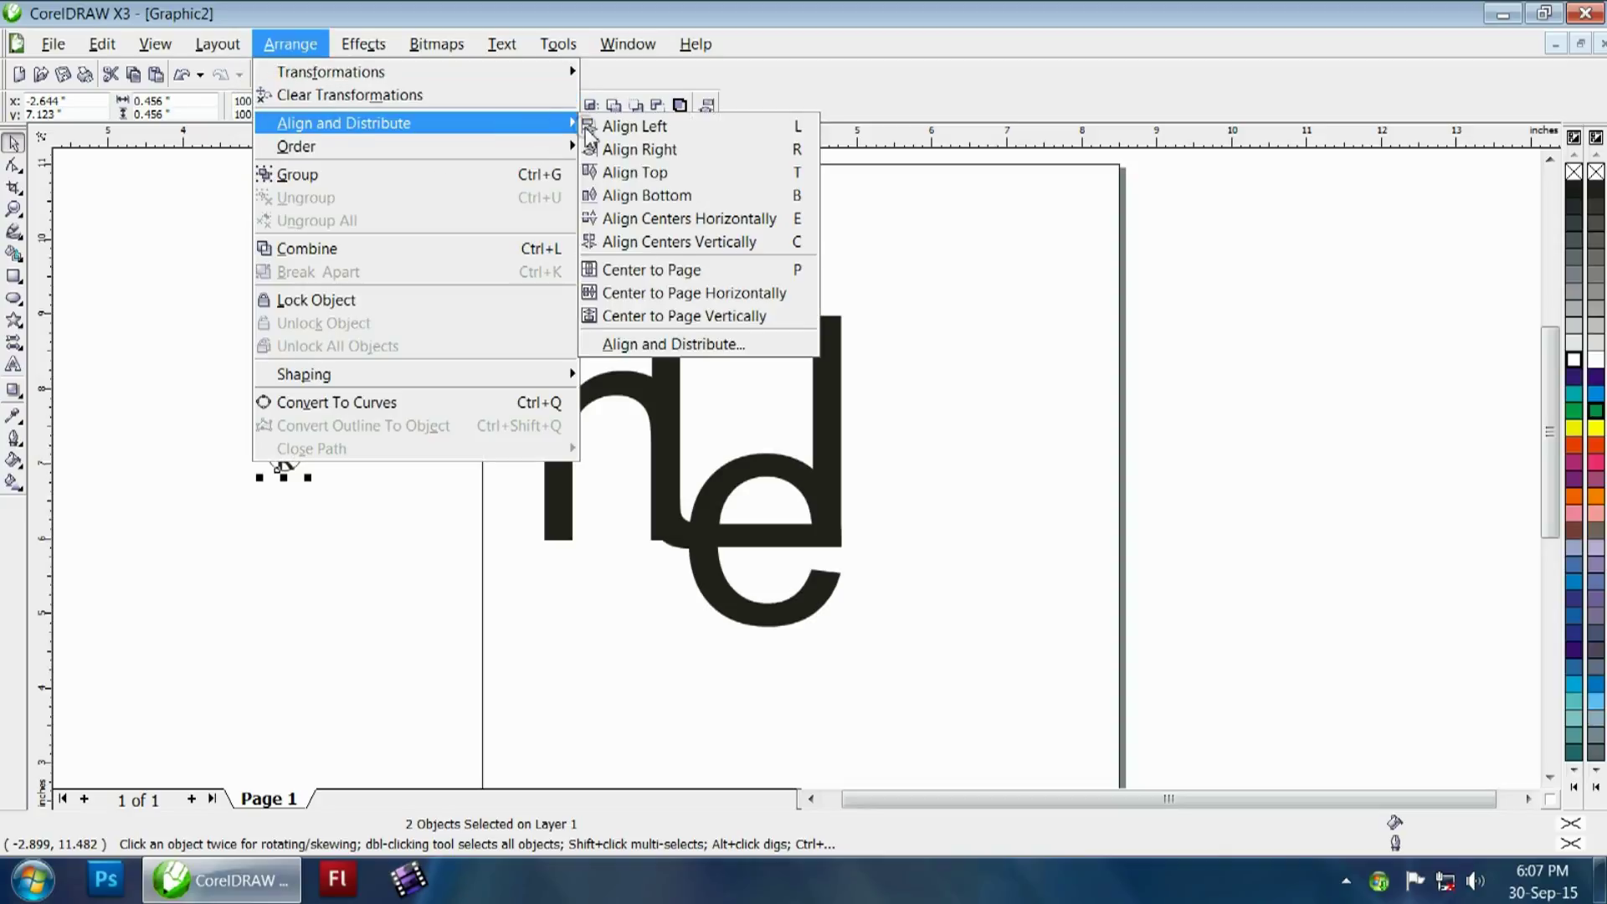
left_click(669, 344)
left_click(835, 399)
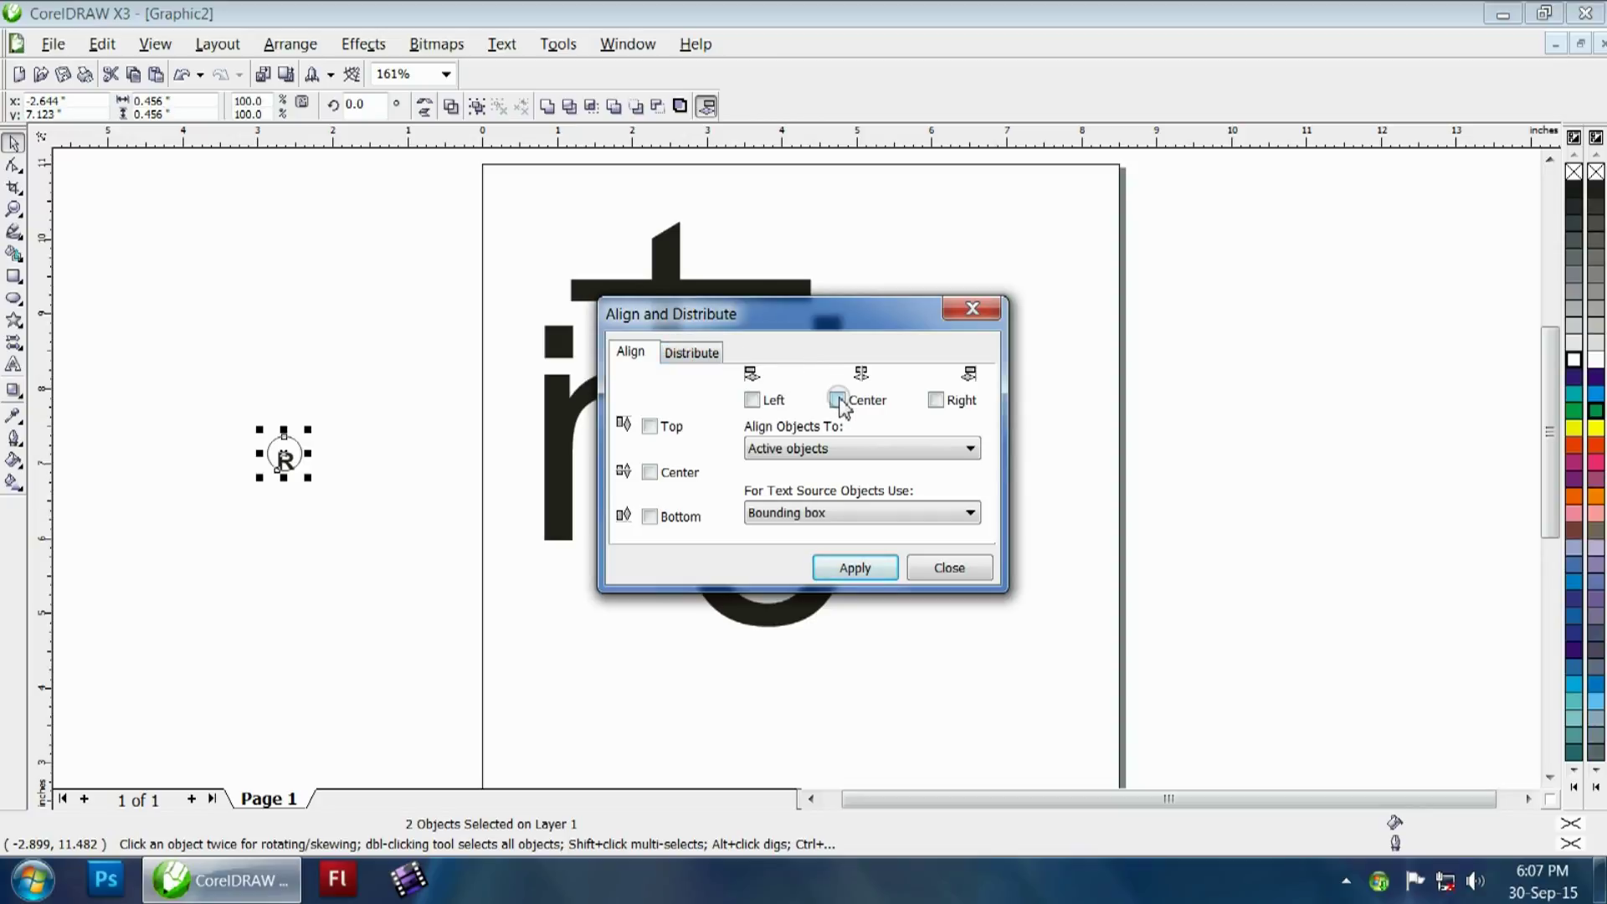
left_click(866, 556)
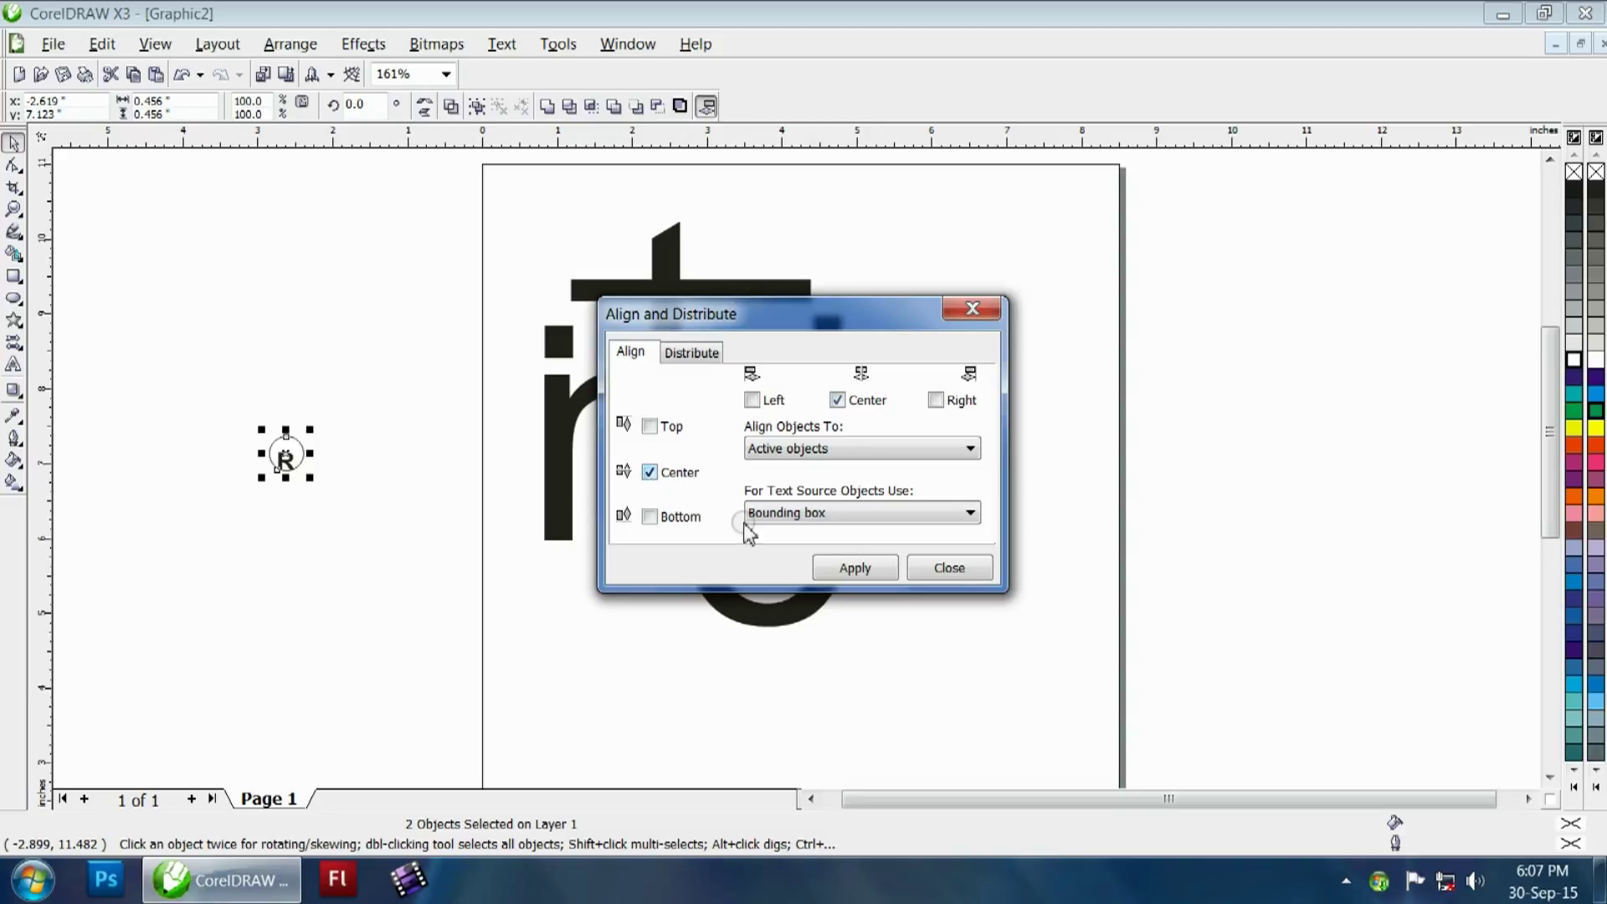
left_click(858, 568)
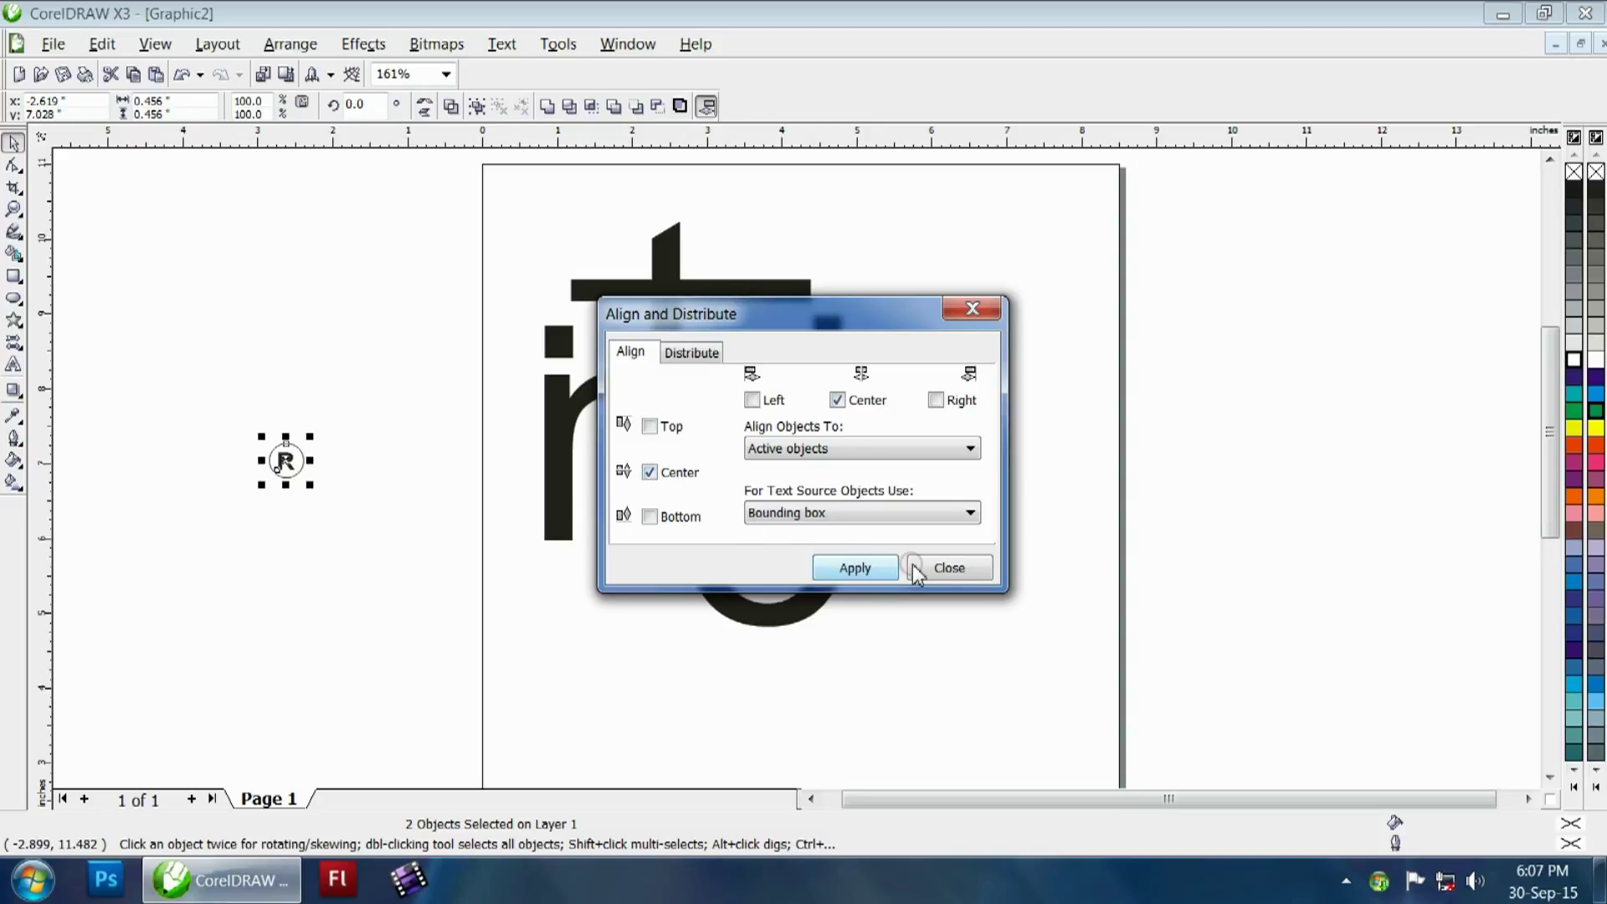
left_click(949, 567)
left_click(344, 433)
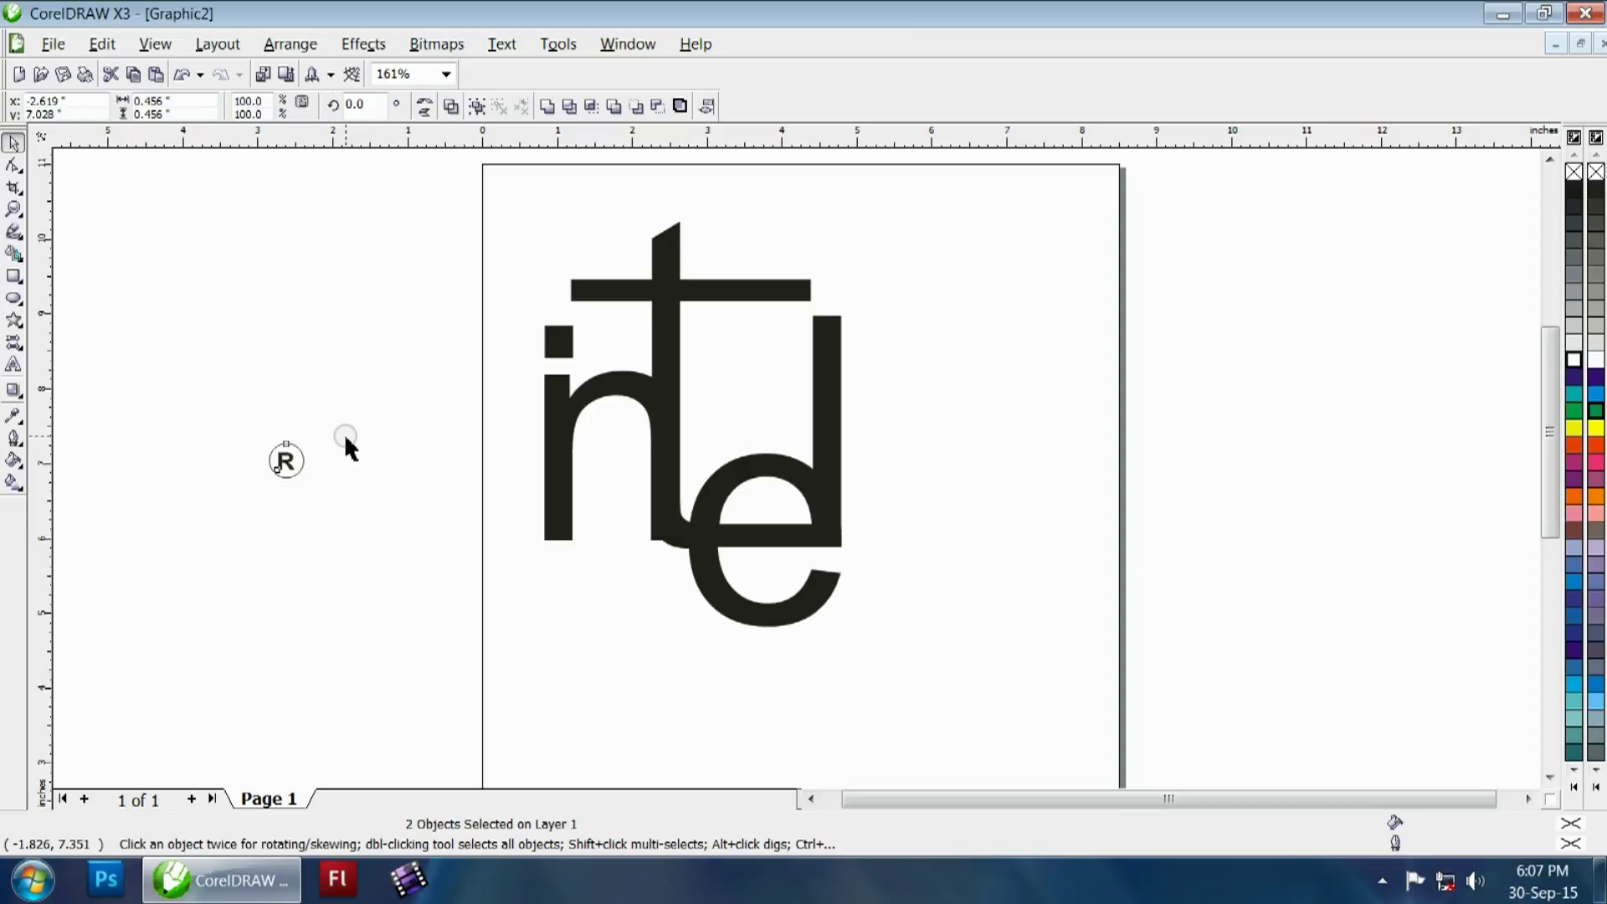
- Try to color the symbol with a black fill for the circle and a white fill for the R
left_click(299, 465)
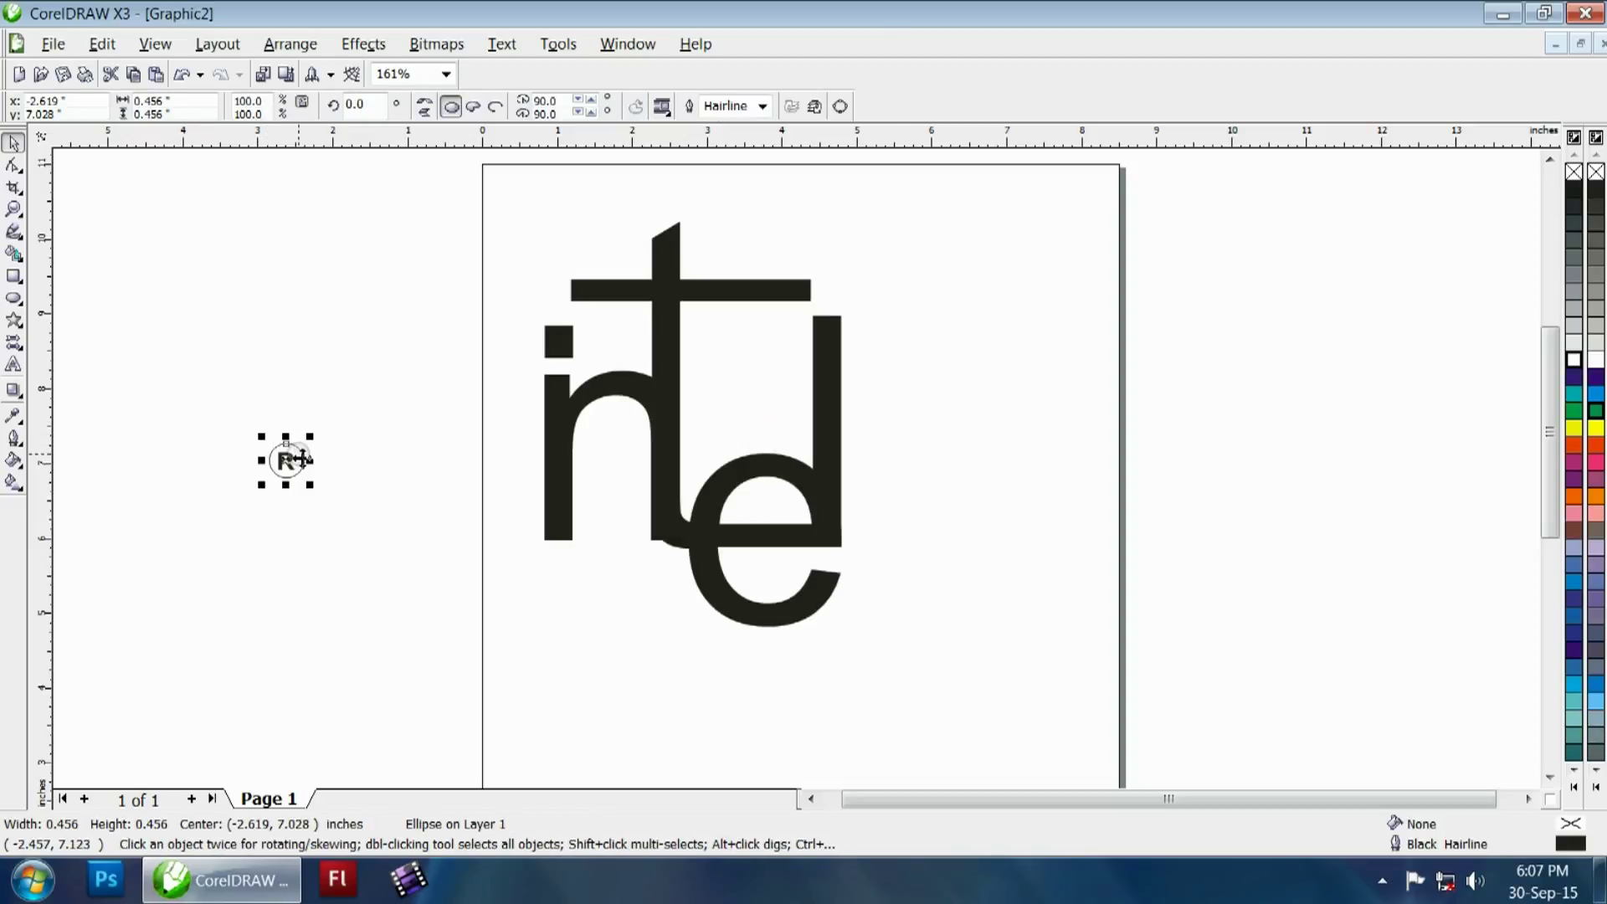
left_click(13, 209)
left_click_drag(187, 366, 394, 507)
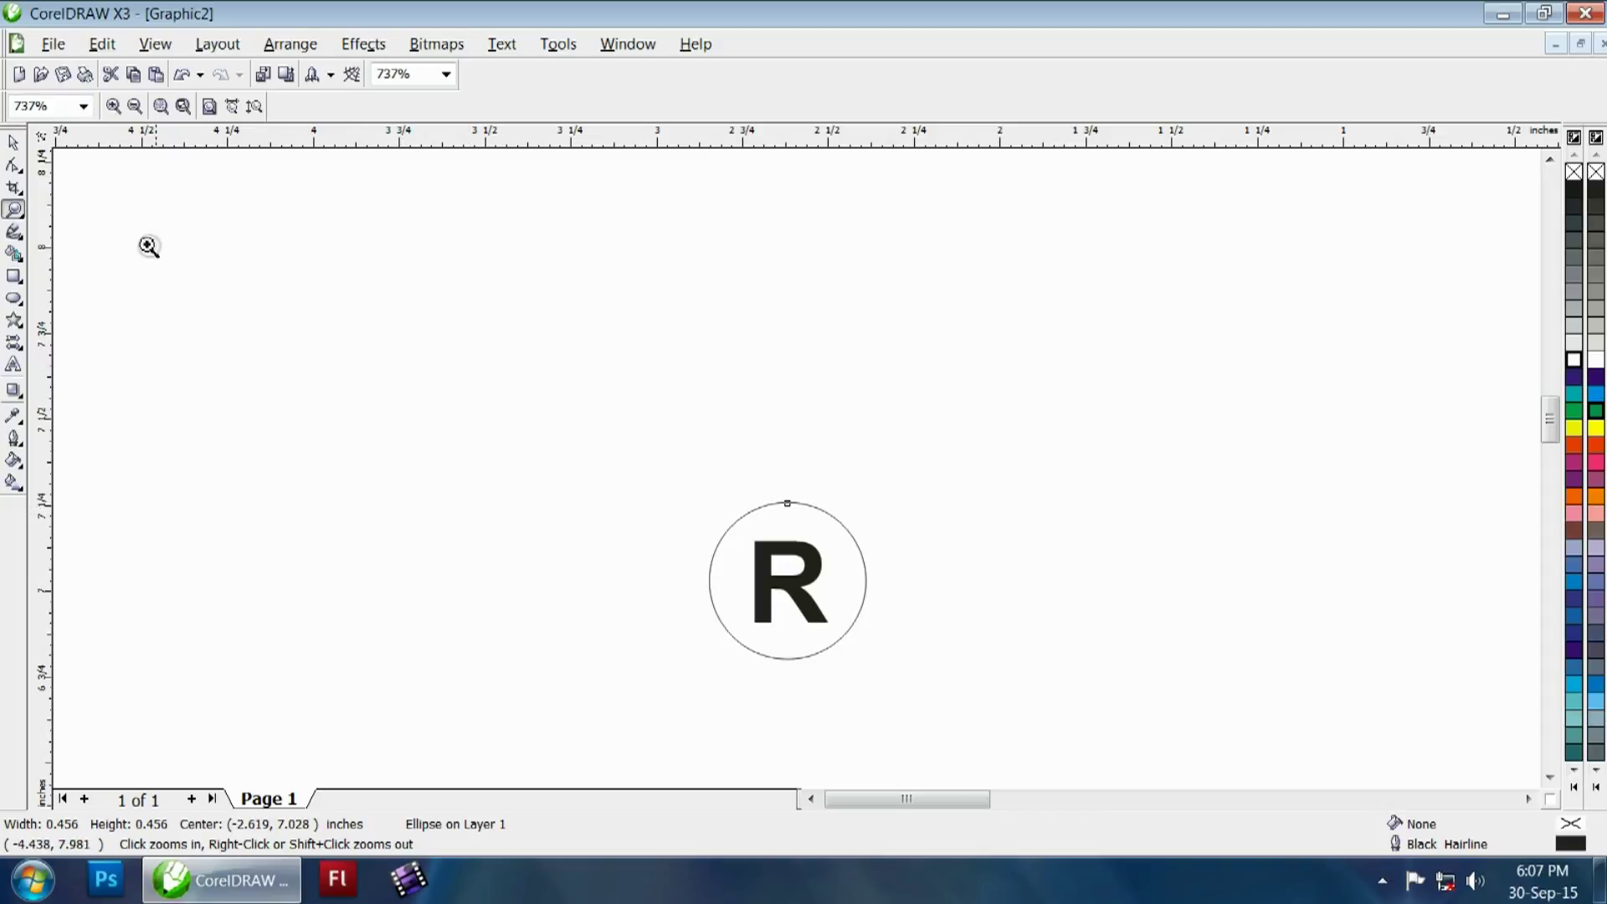
left_click(14, 143)
left_click(581, 504)
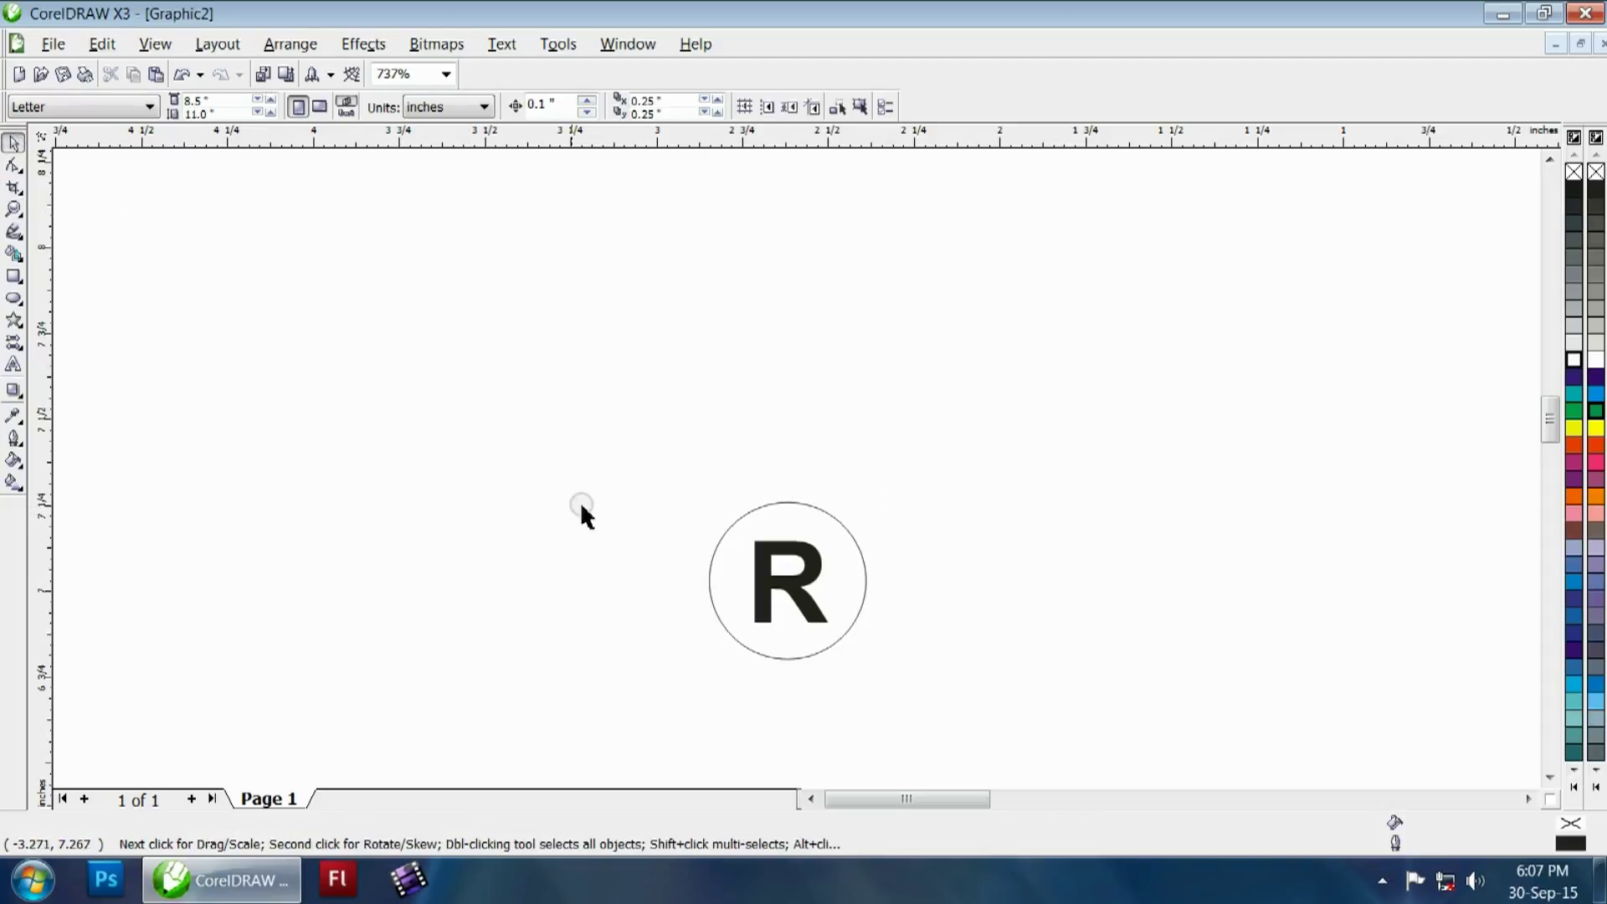
left_click(817, 504)
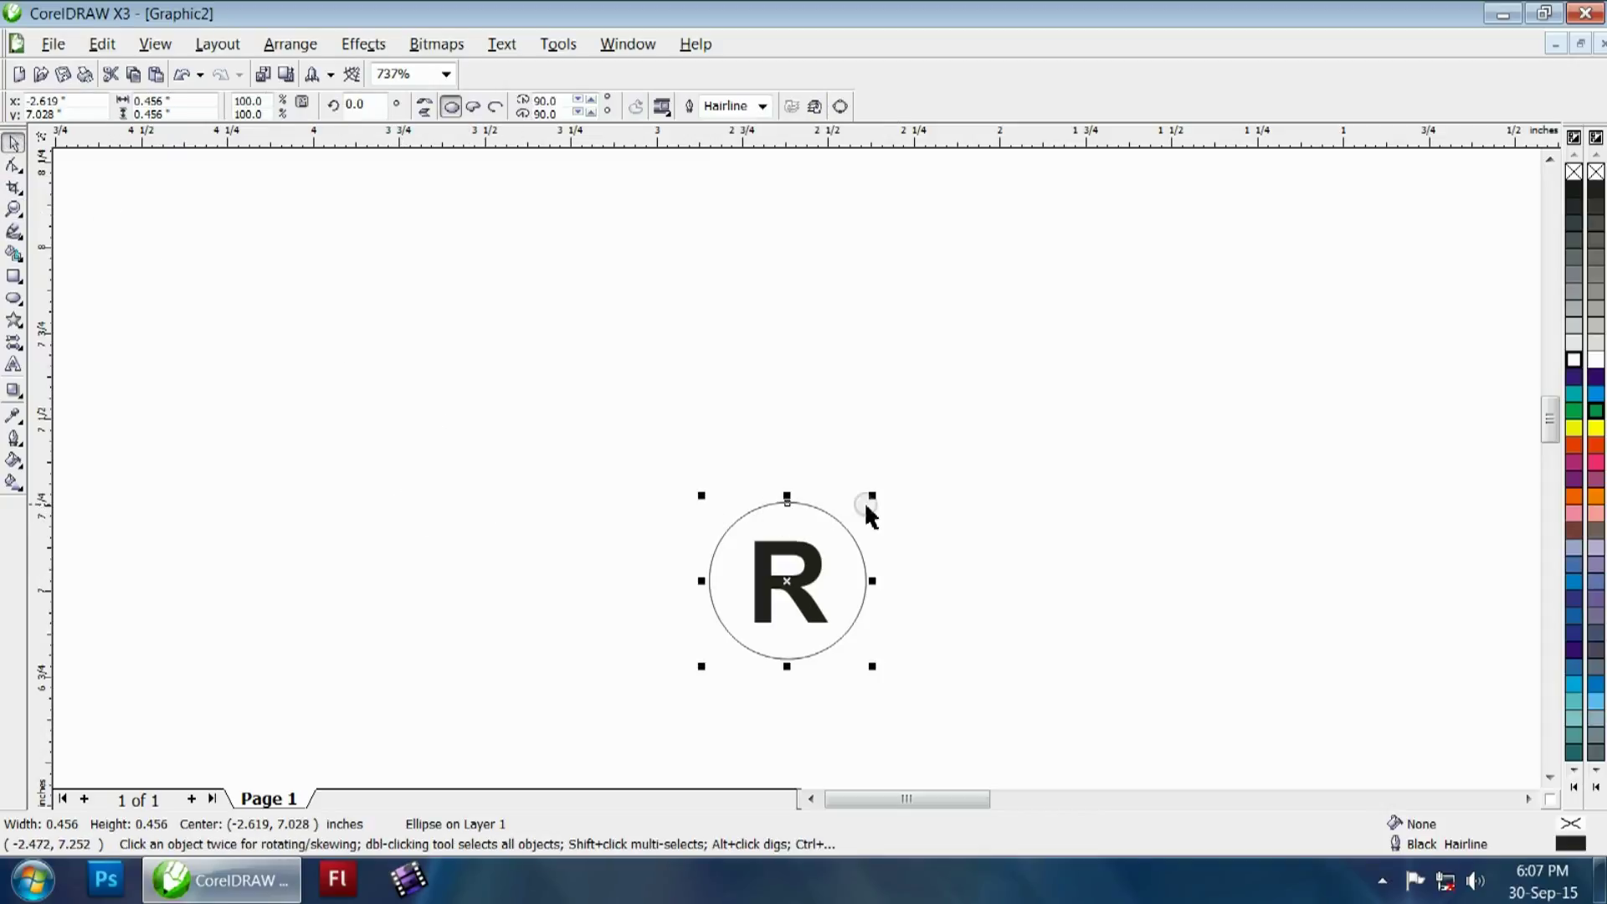
left_click(1577, 190)
left_click_drag(1310, 421, 723, 680)
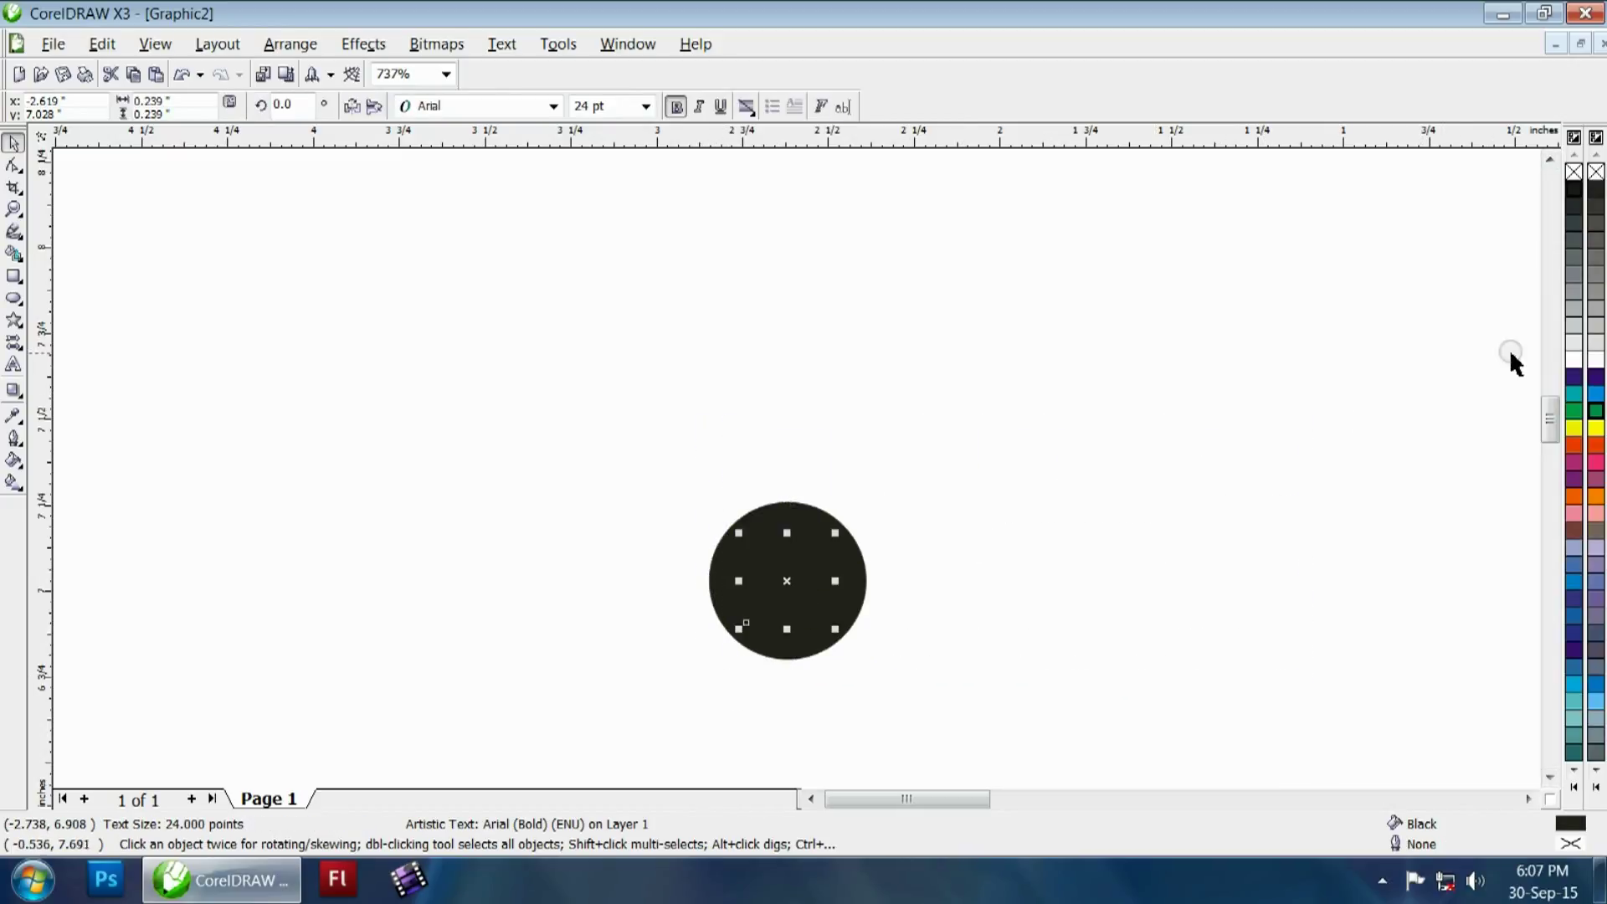
left_click(1574, 360)
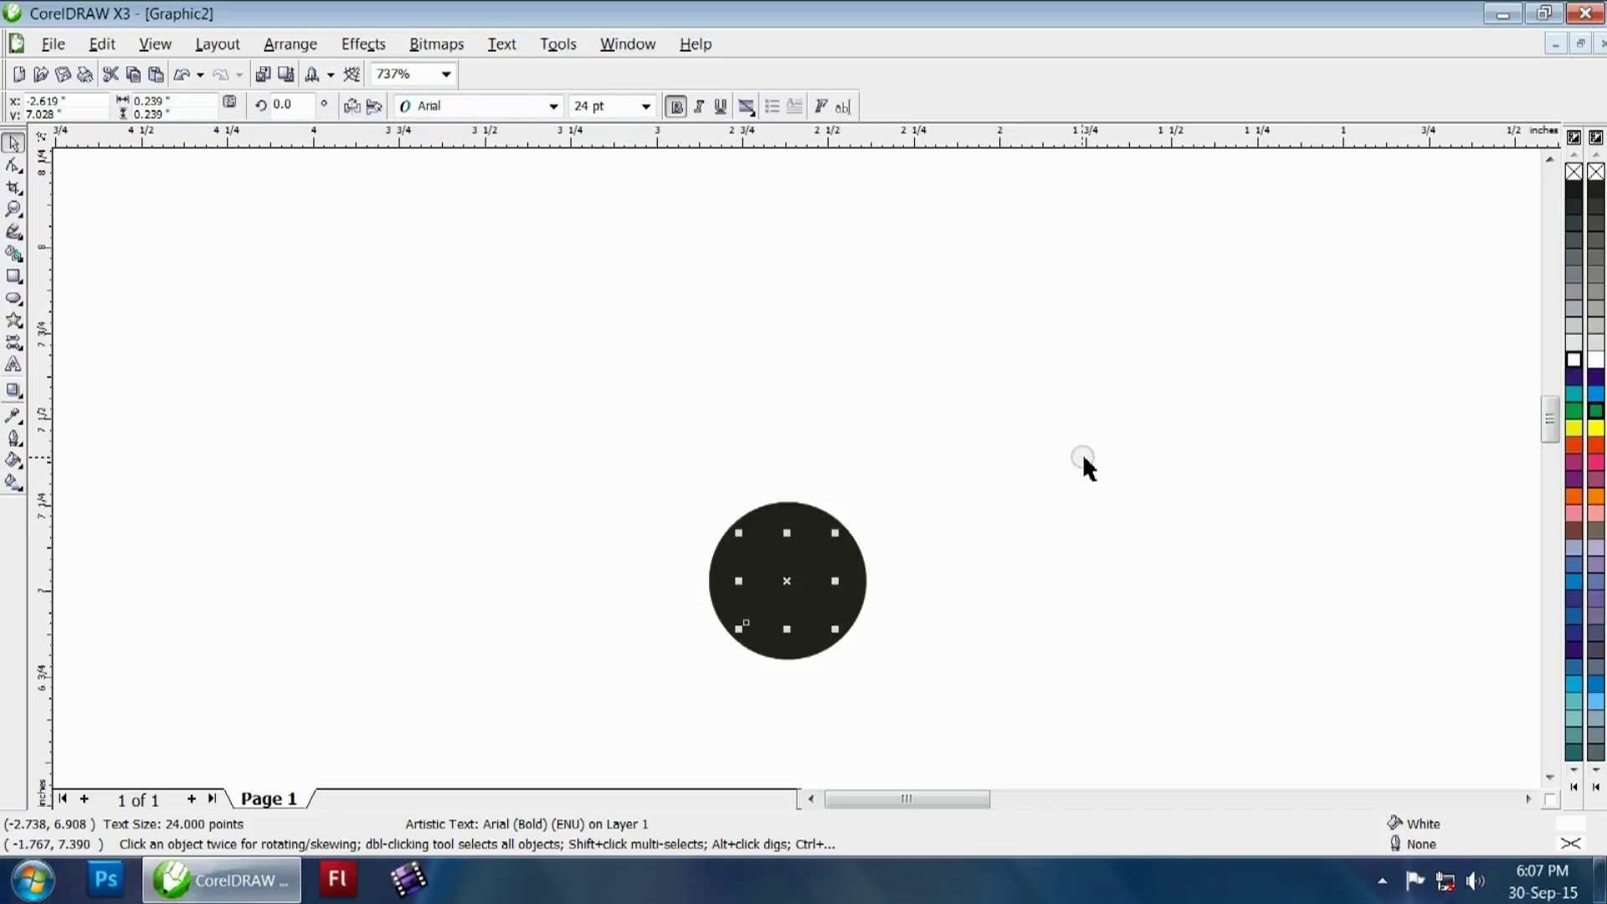
- Remove the circle's fill and recolor the R blue
left_click(866, 578)
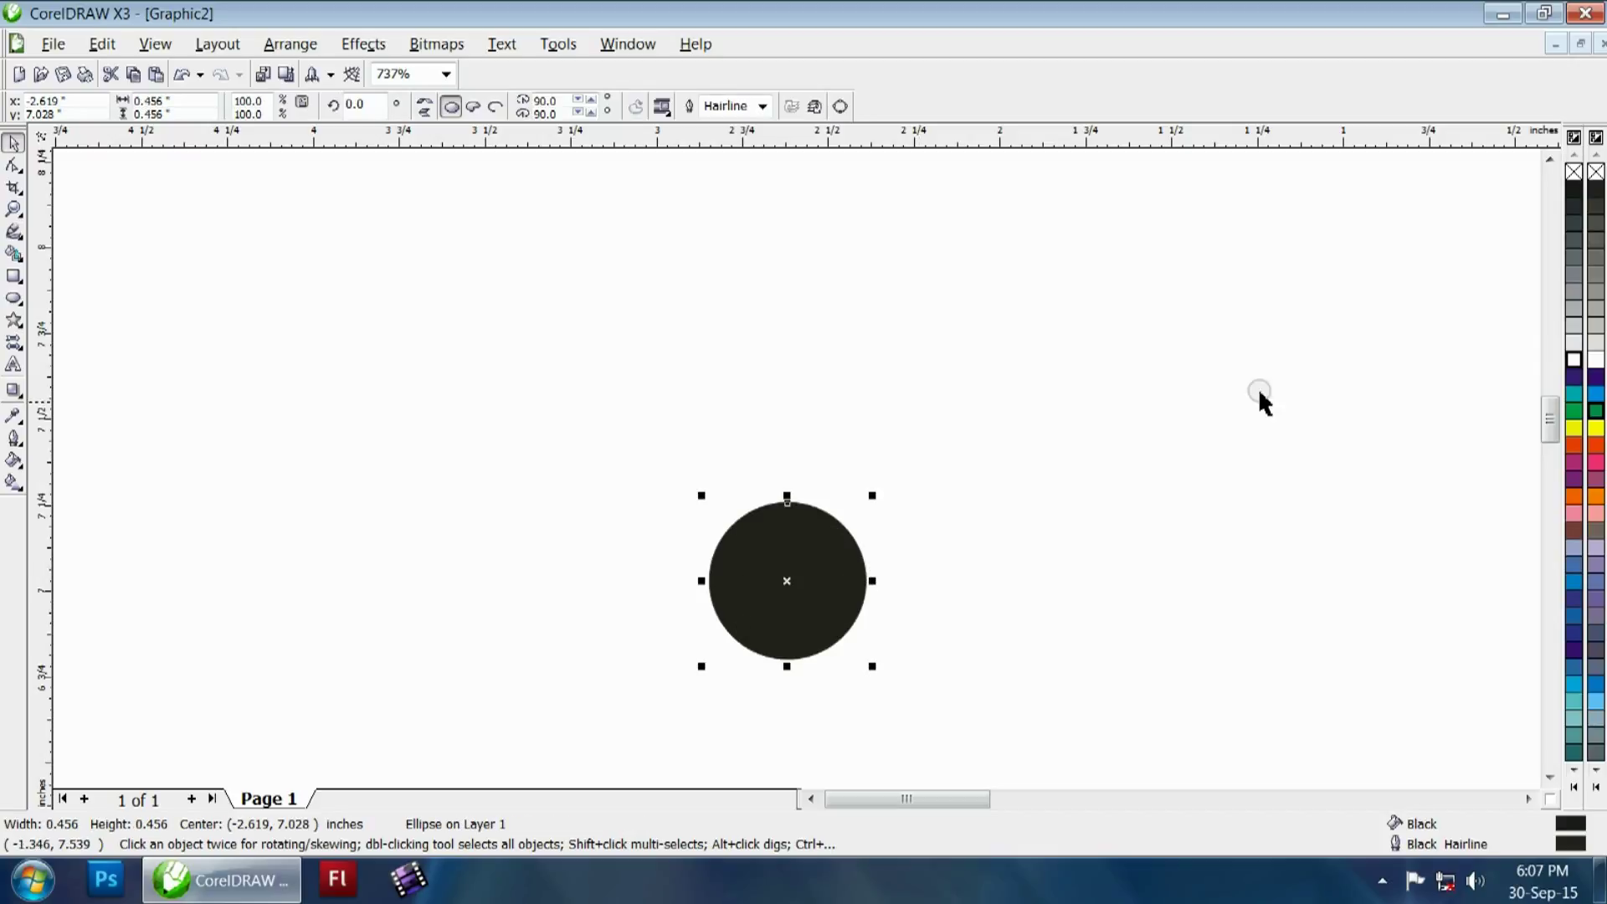
left_click(1575, 173)
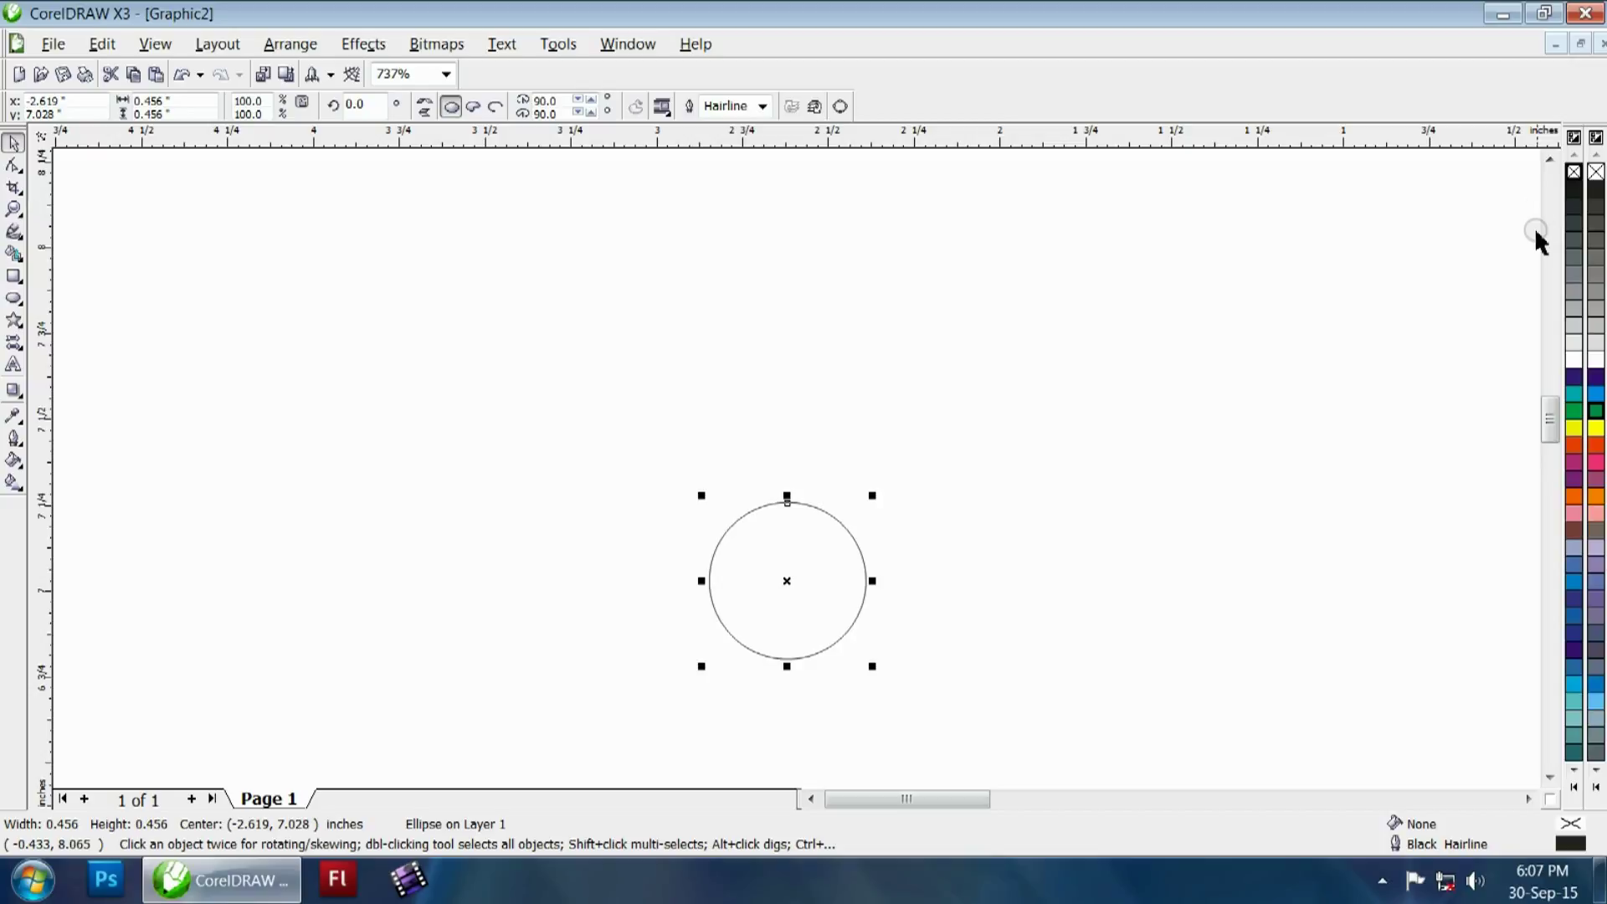
left_click_drag(1094, 452, 720, 693)
left_click(1573, 378)
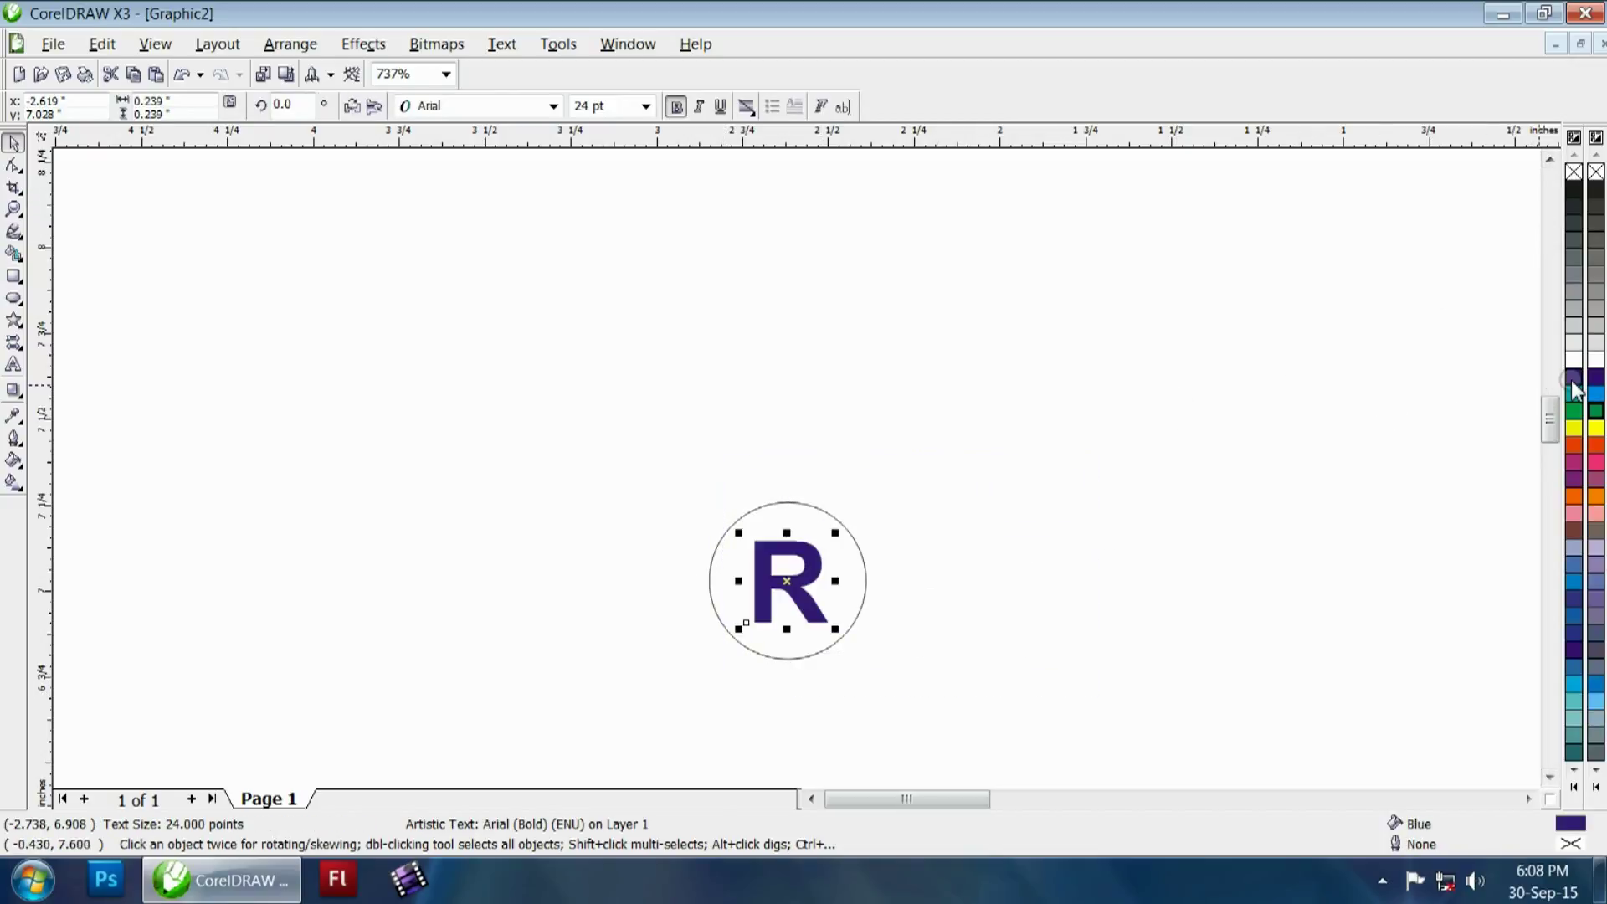
- Place the circle behind the R, filling the circle with black and the R with white
left_click(854, 567)
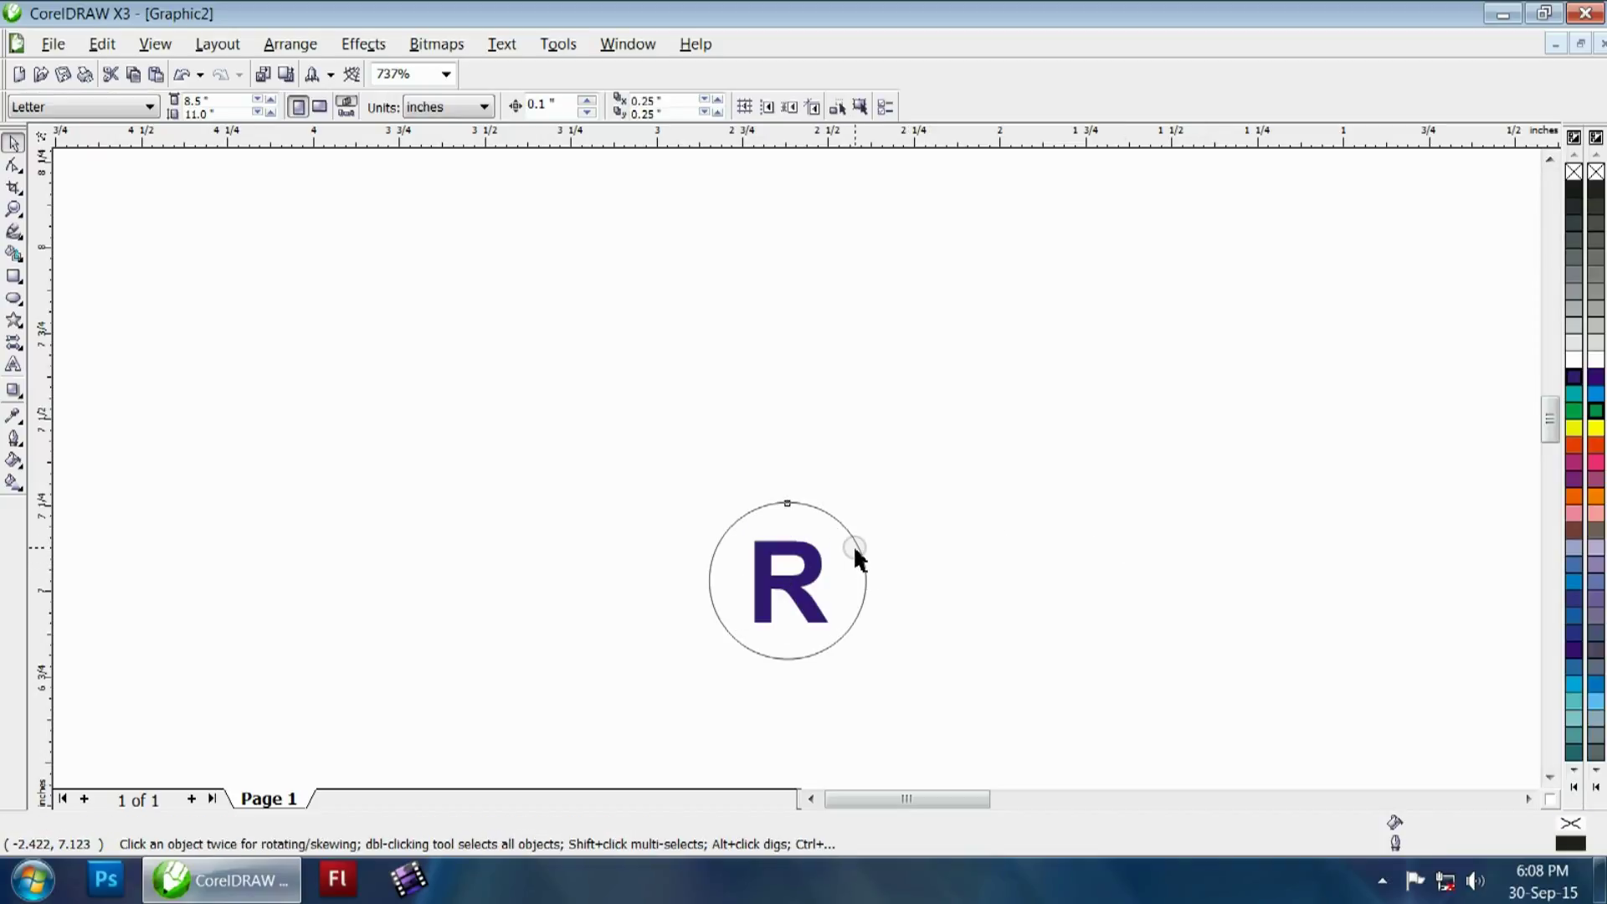
left_click(860, 534)
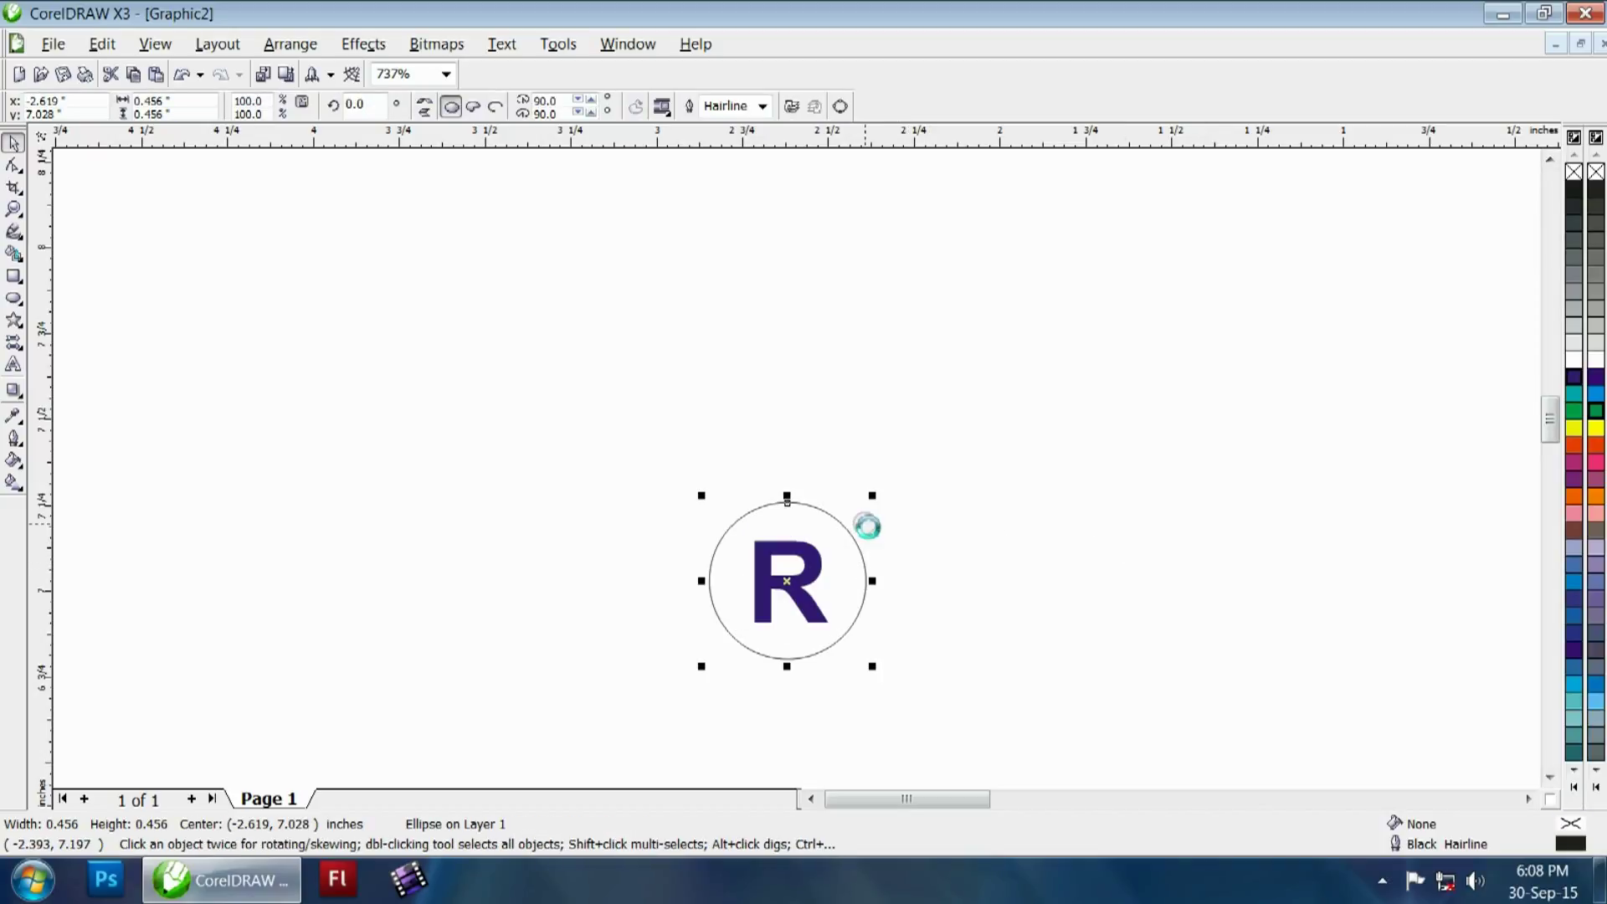
left_click(924, 363)
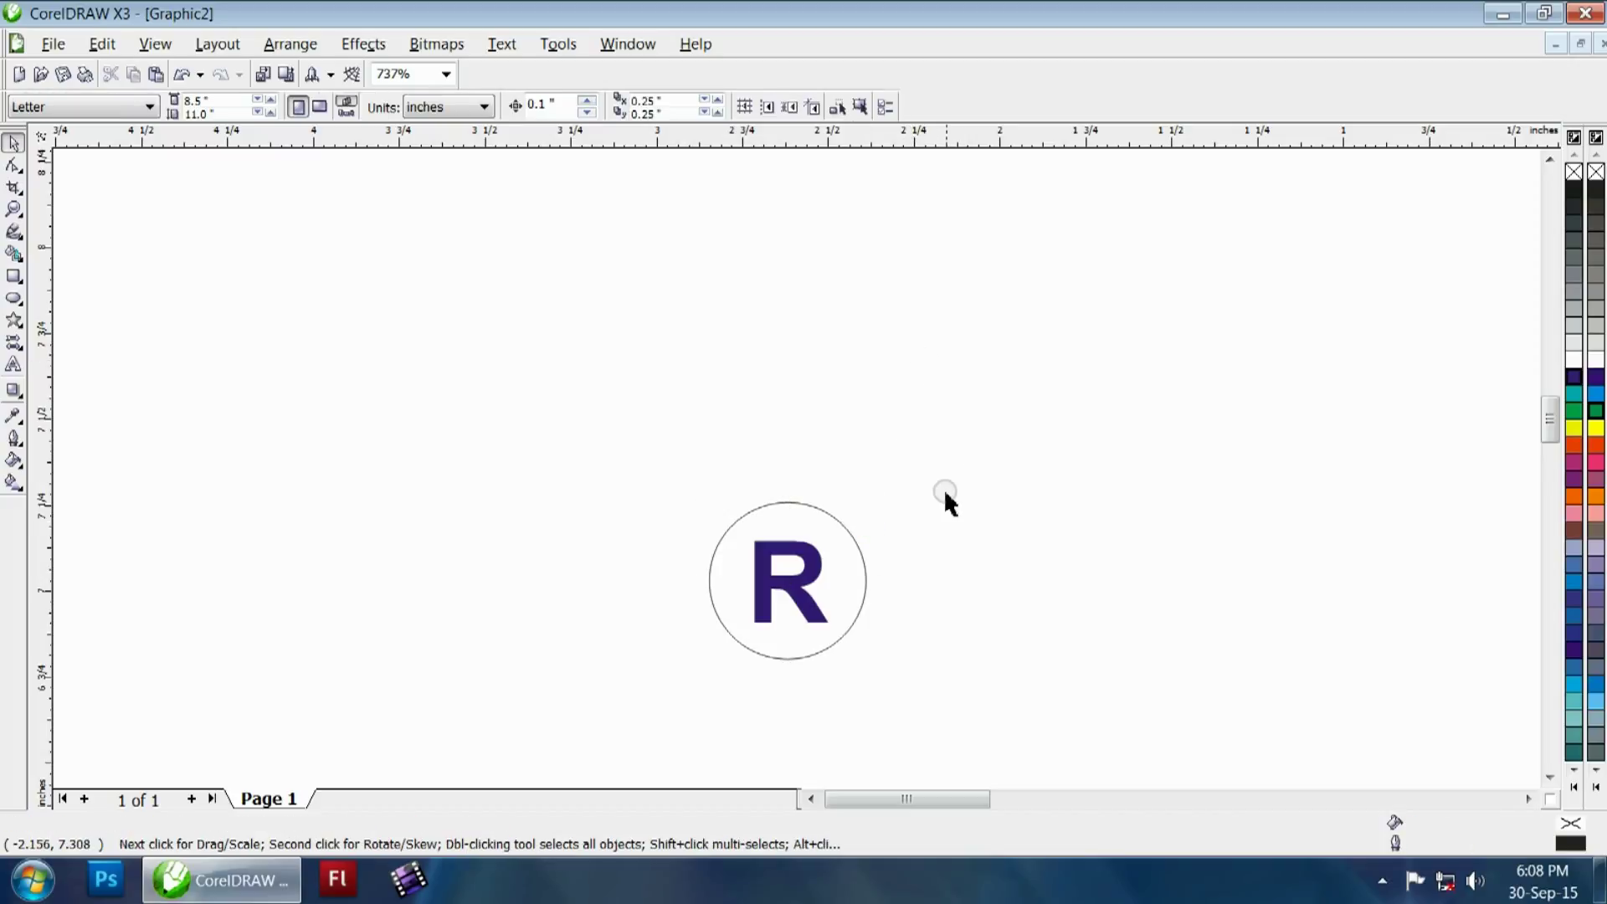
left_click(845, 533)
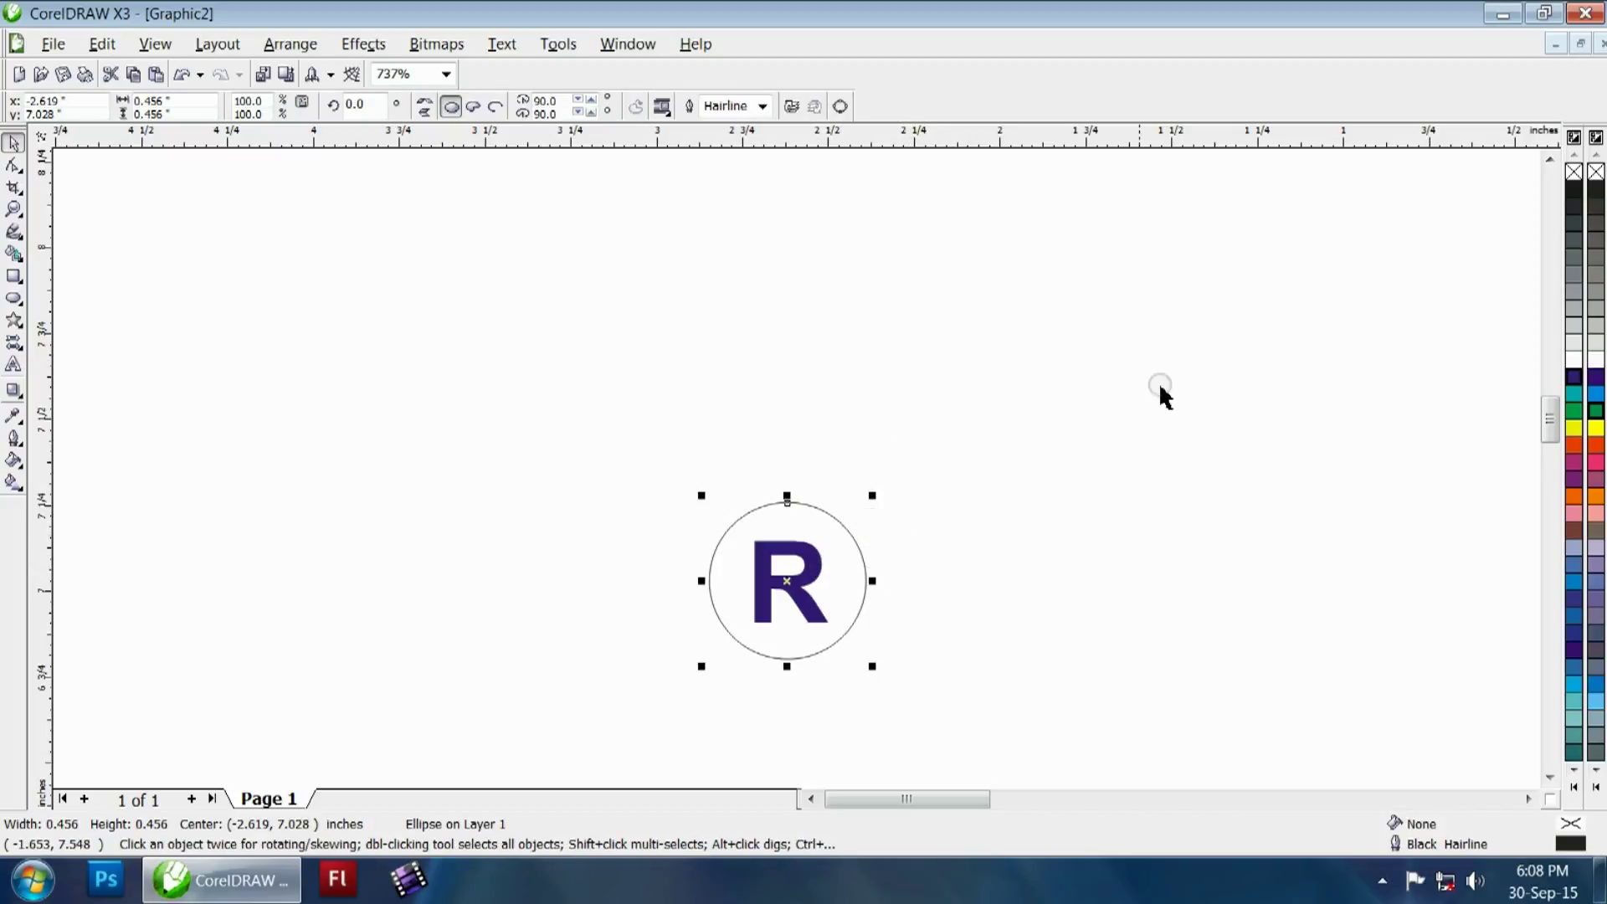
left_click(1572, 192)
left_click_drag(1353, 355, 753, 663)
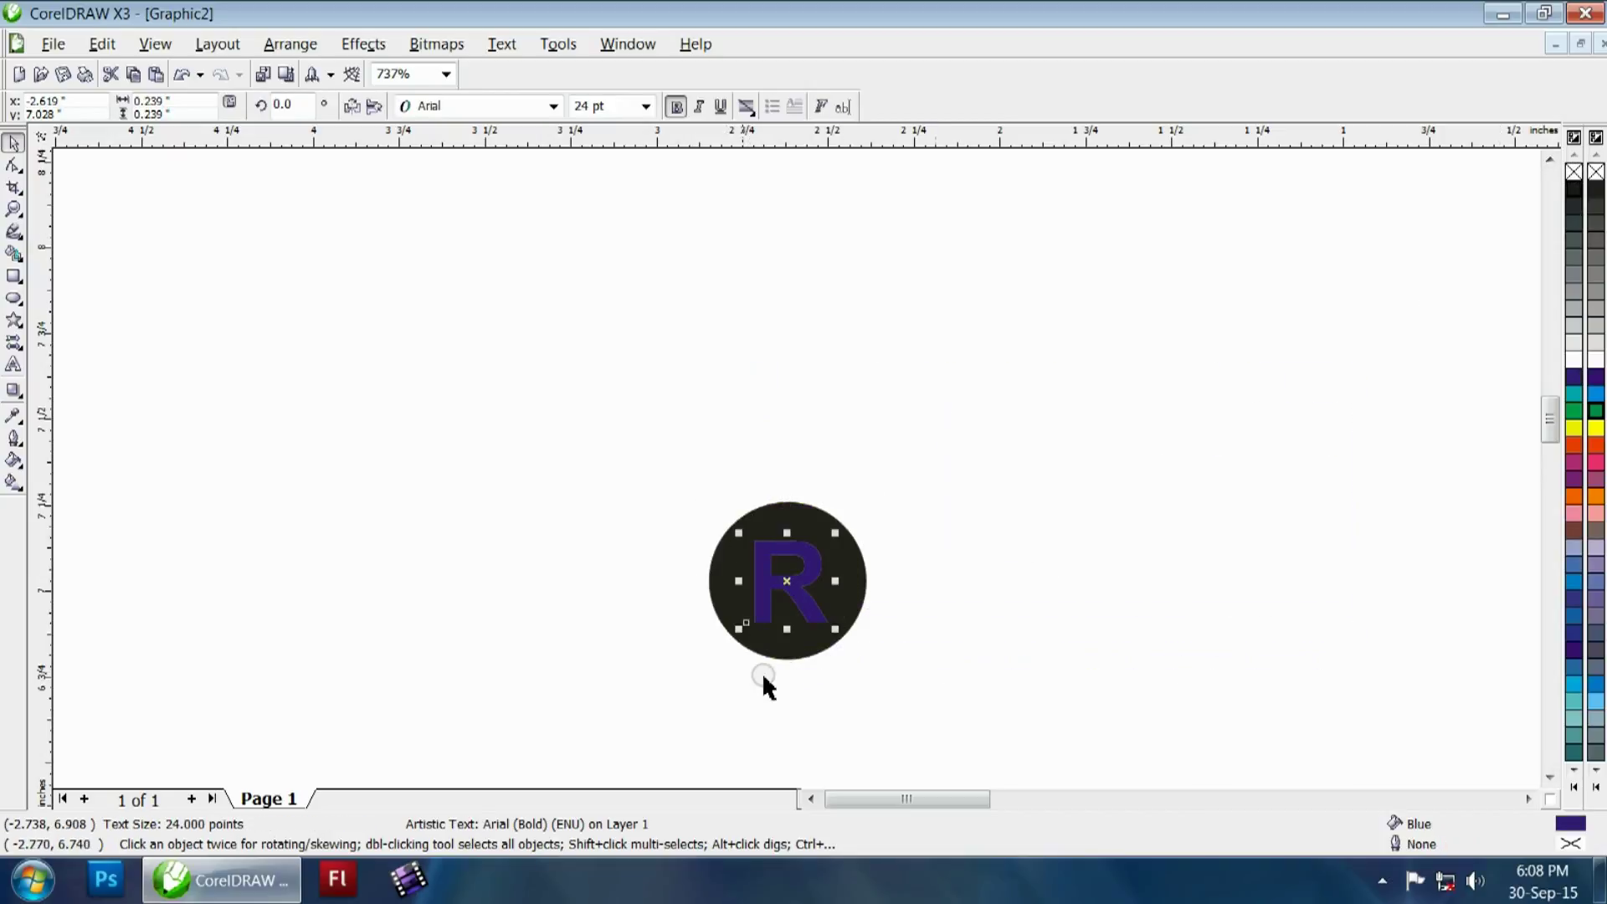
left_click(1573, 360)
- Group the black circle and the white R into one symbol
left_click_drag(1376, 436, 549, 721)
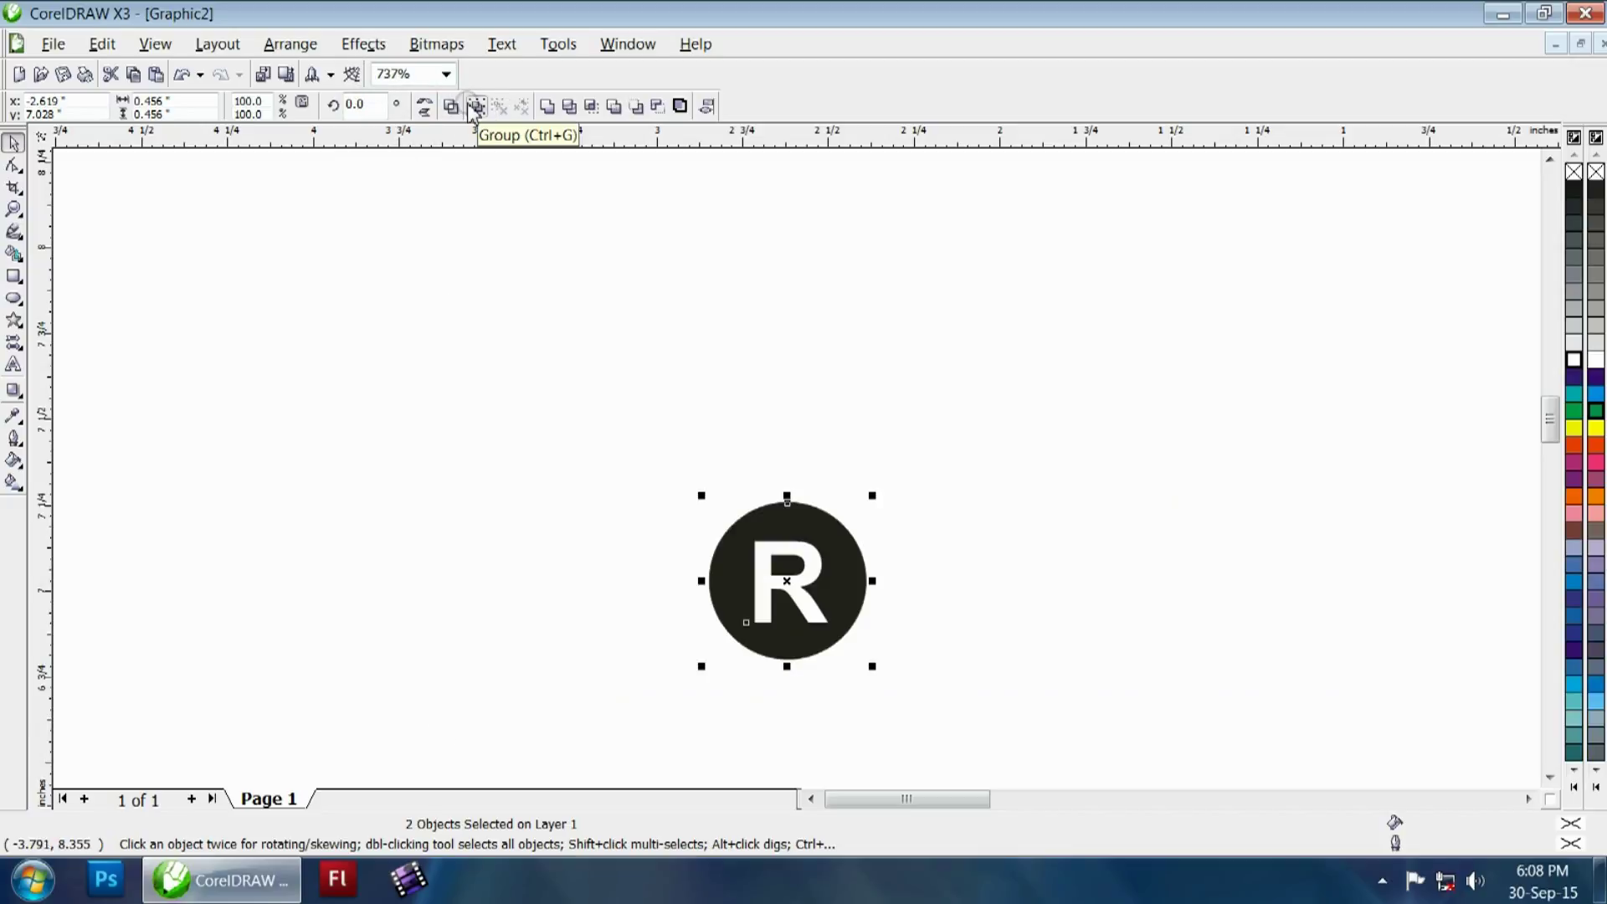
left_click(305, 47)
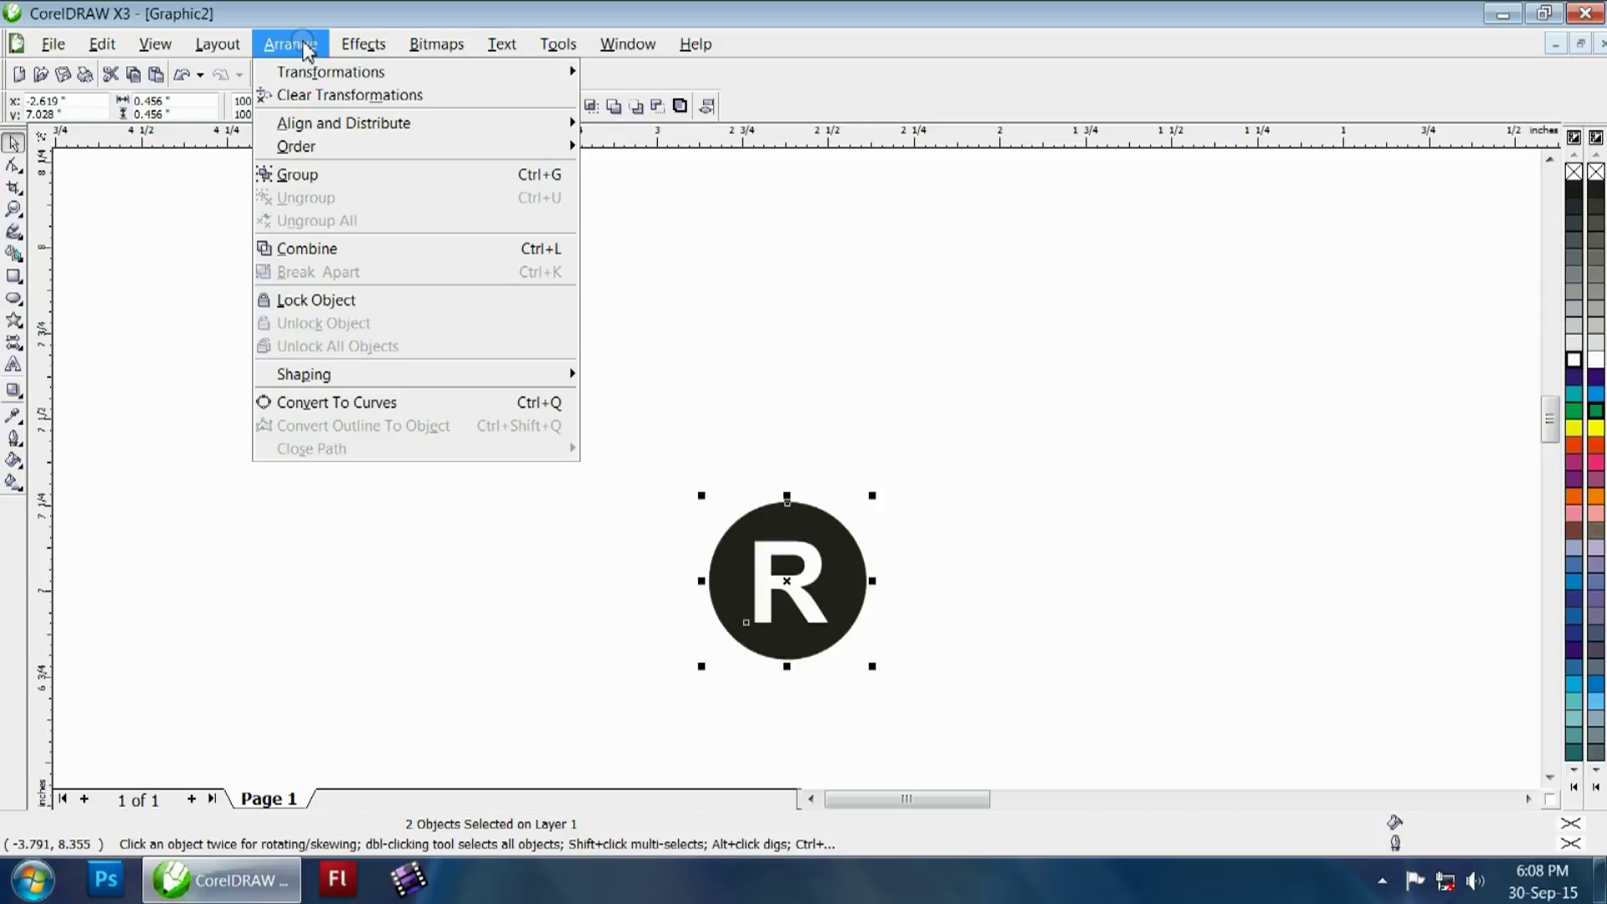
left_click(306, 178)
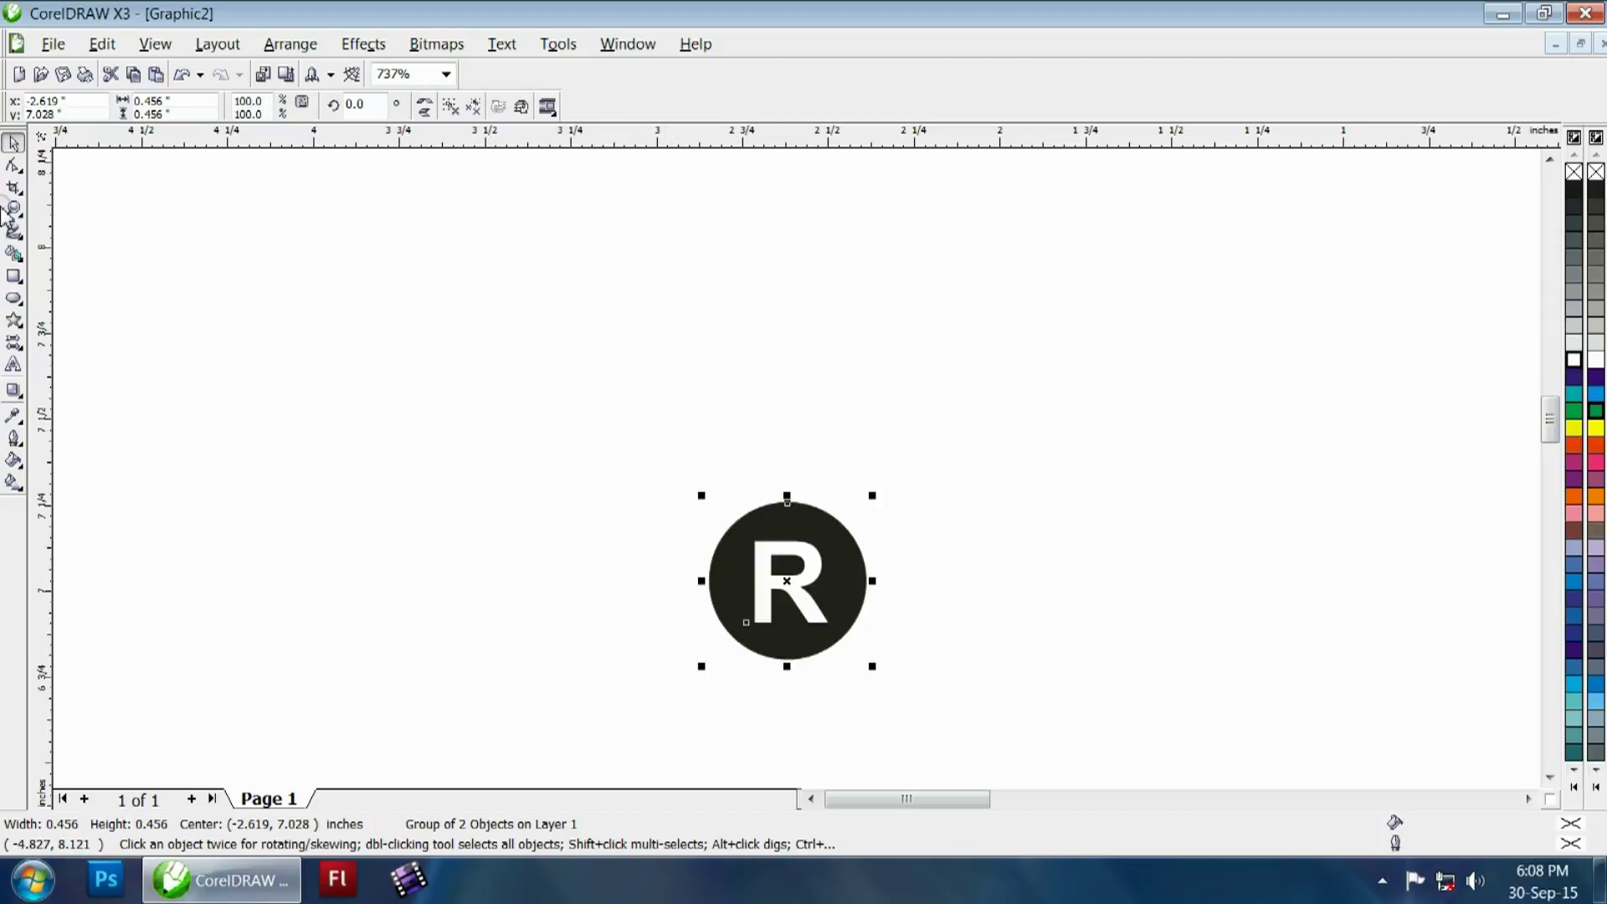
- Move the R symbol into the logo's open space between the "t" and the "l", just above the "e"
left_click(13, 208)
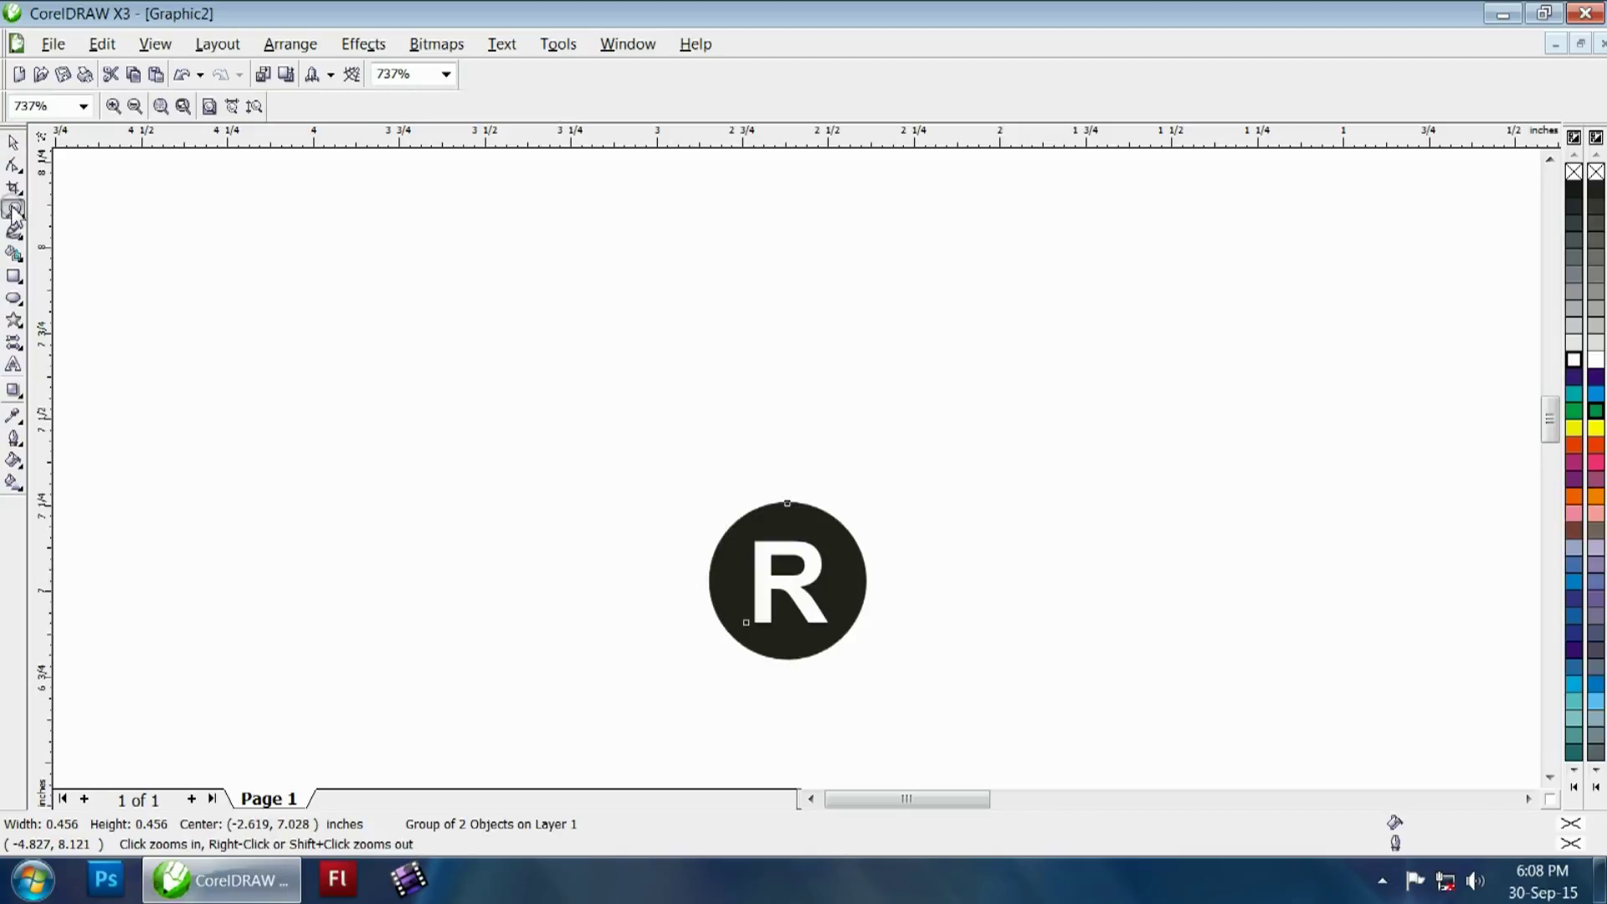
left_click(134, 107)
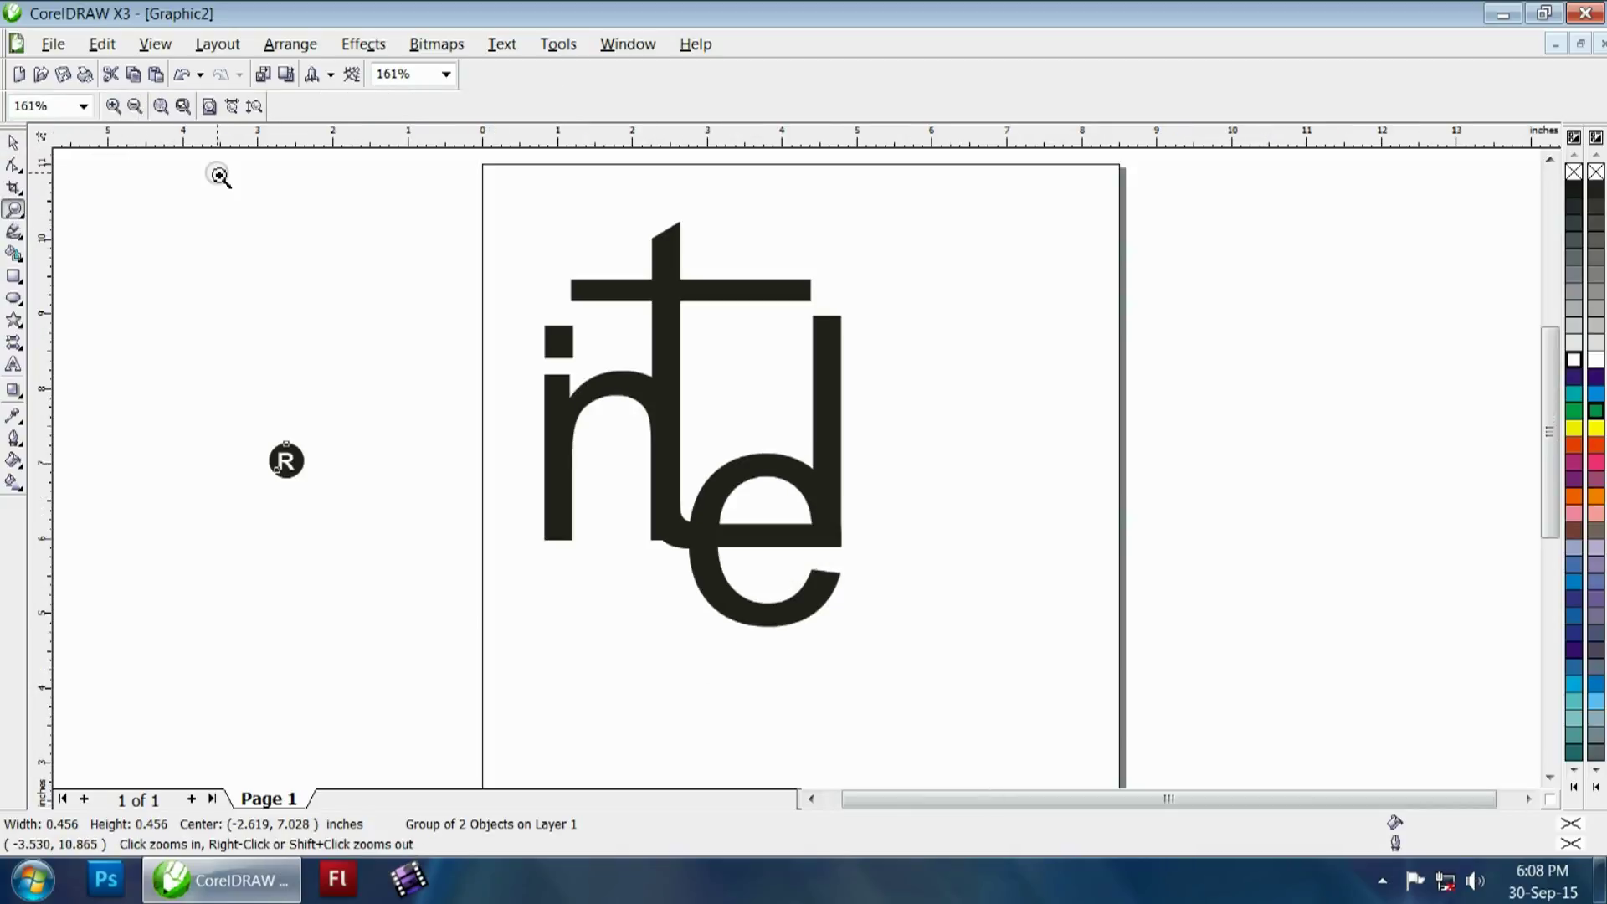
left_click(14, 142)
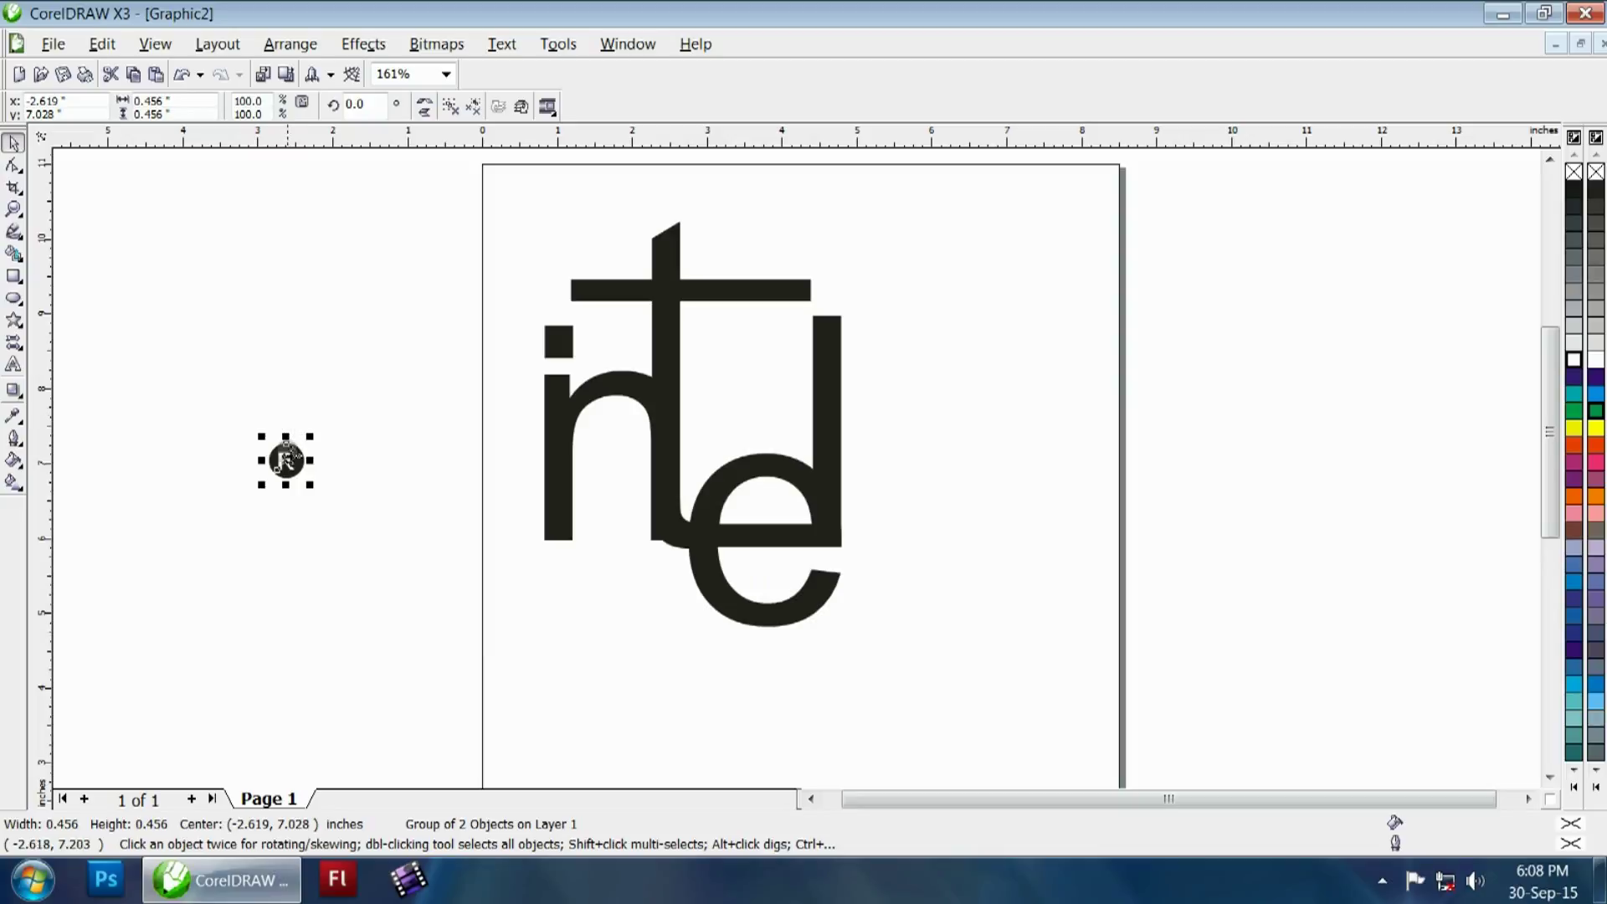
left_click_drag(285, 460, 756, 419)
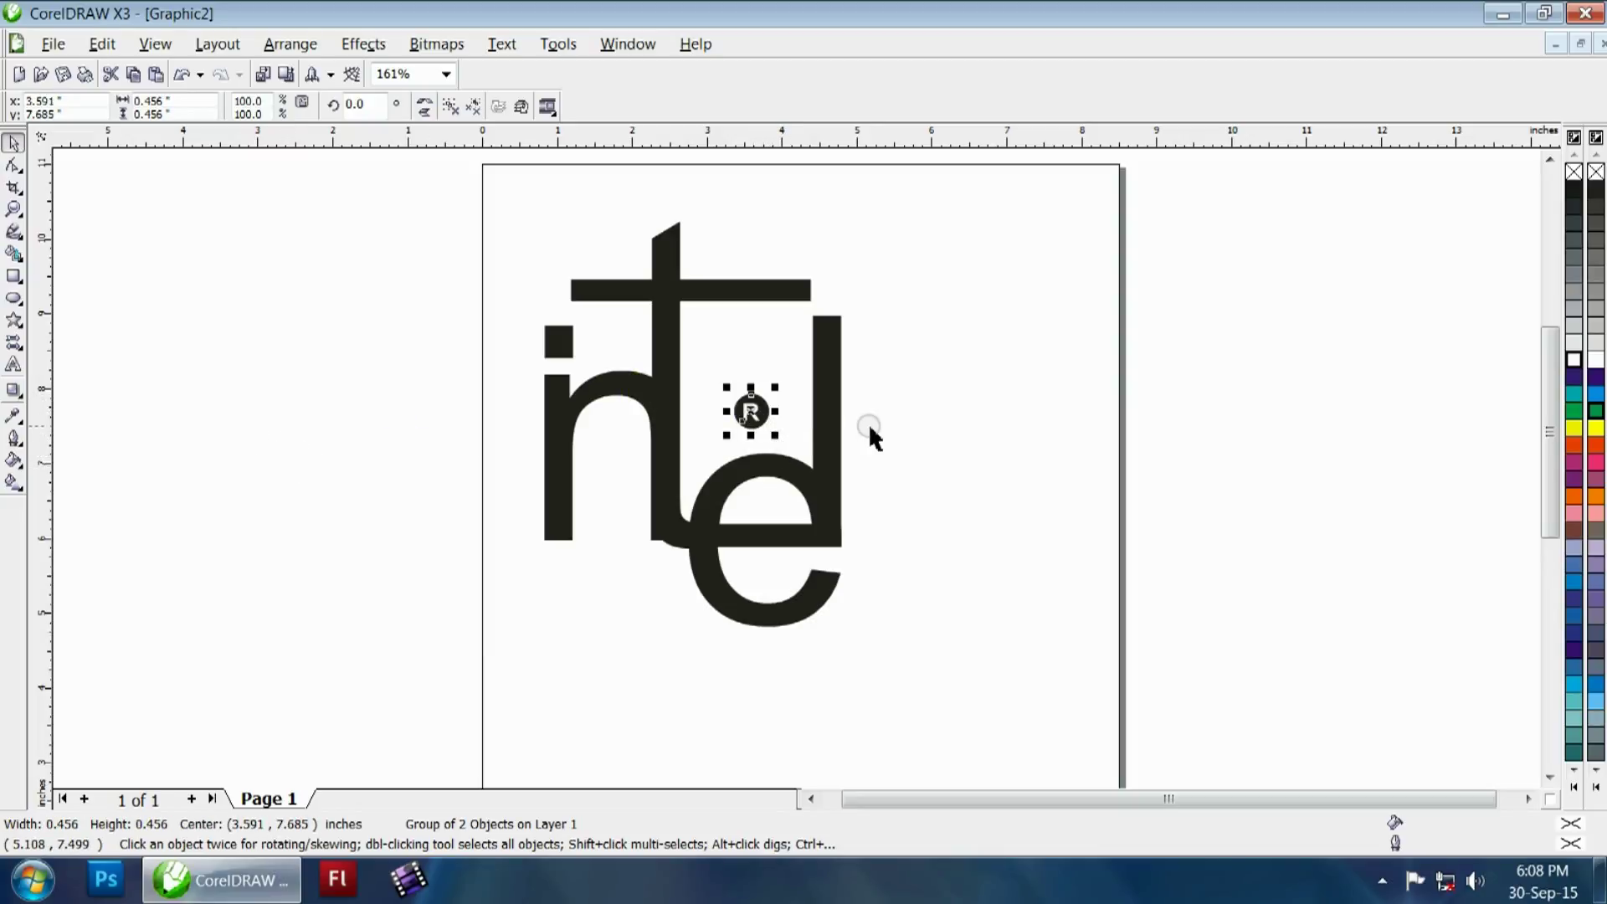
- Fill the grouped logo letters with orange-red, leaving the R symbol black, and preview the finished logo full screen
left_click(746, 377)
left_click(658, 280)
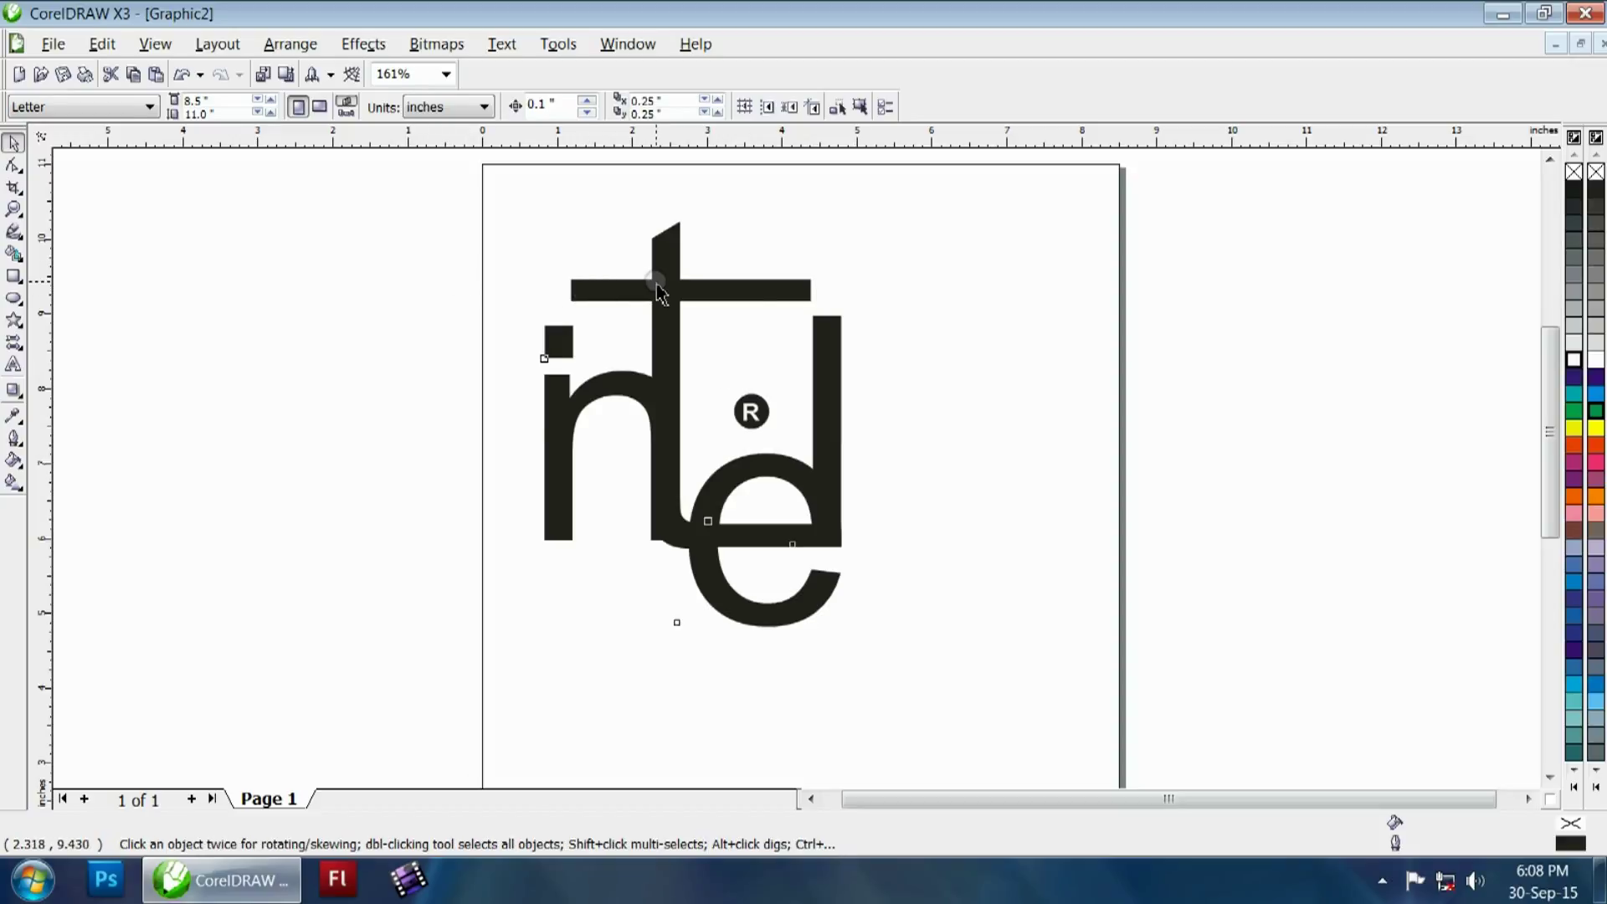
left_click(1596, 448)
left_click(1078, 403)
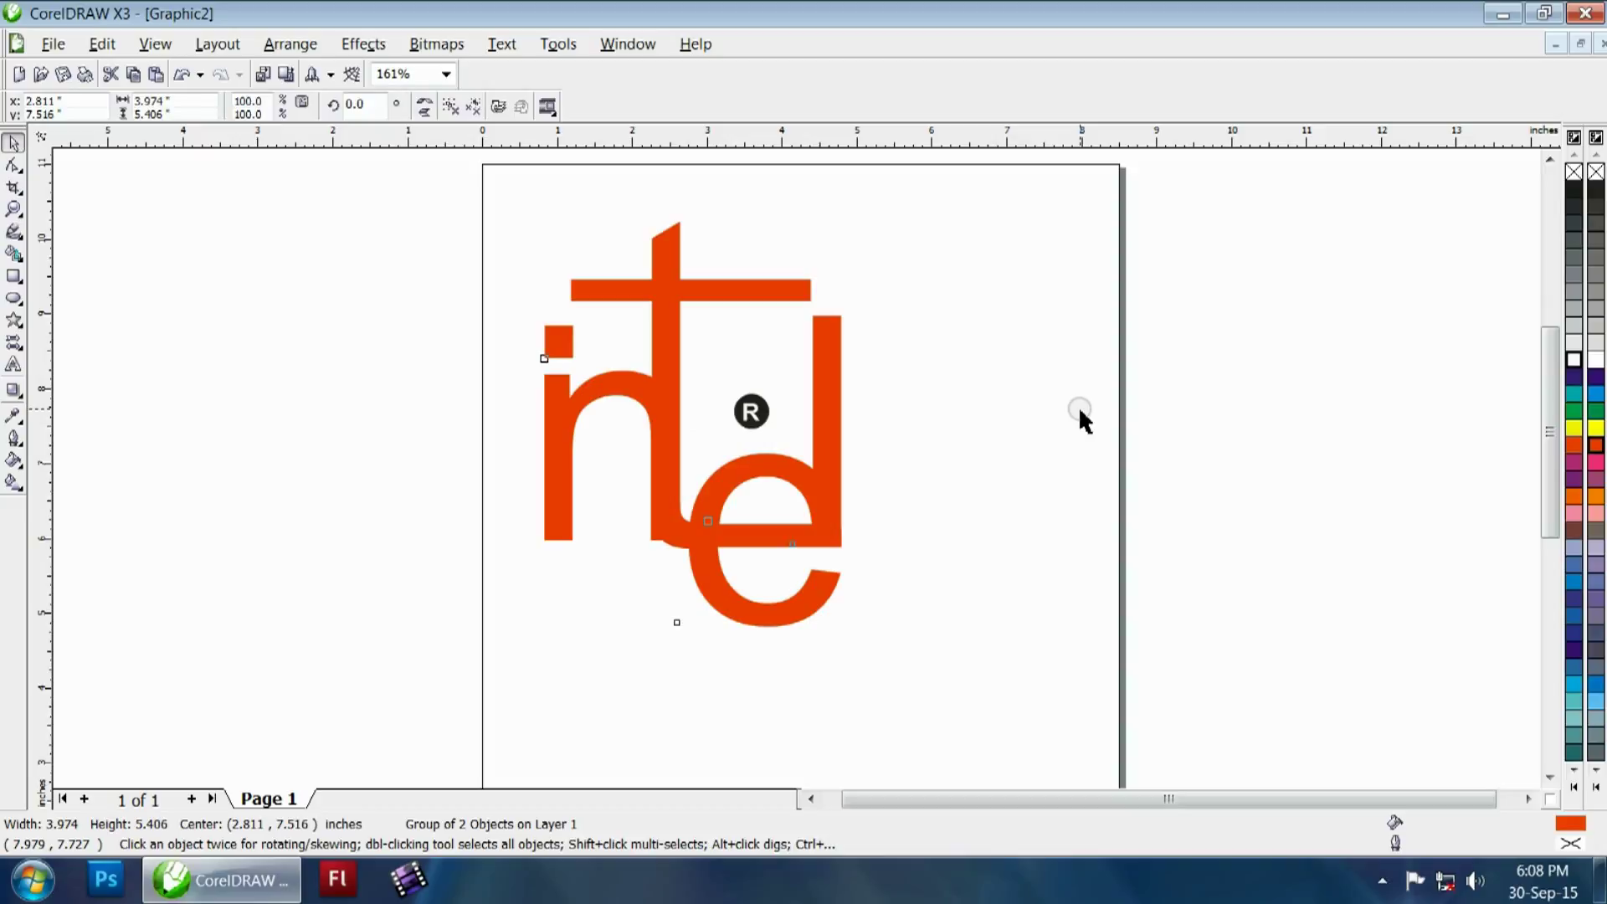
left_click(369, 328)
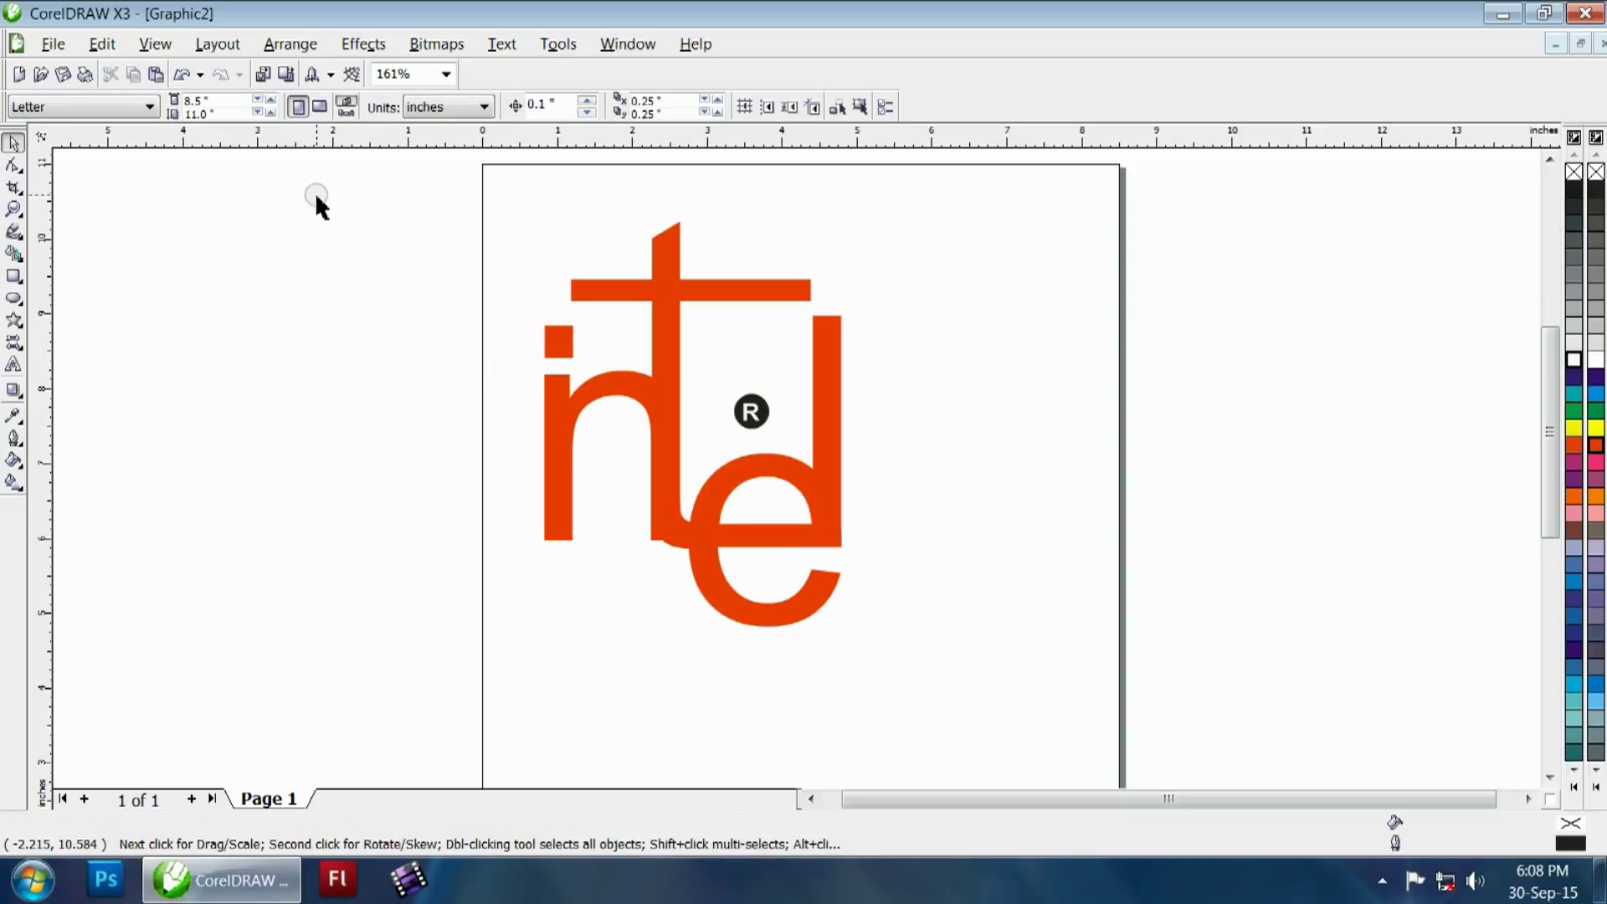
key("F4")
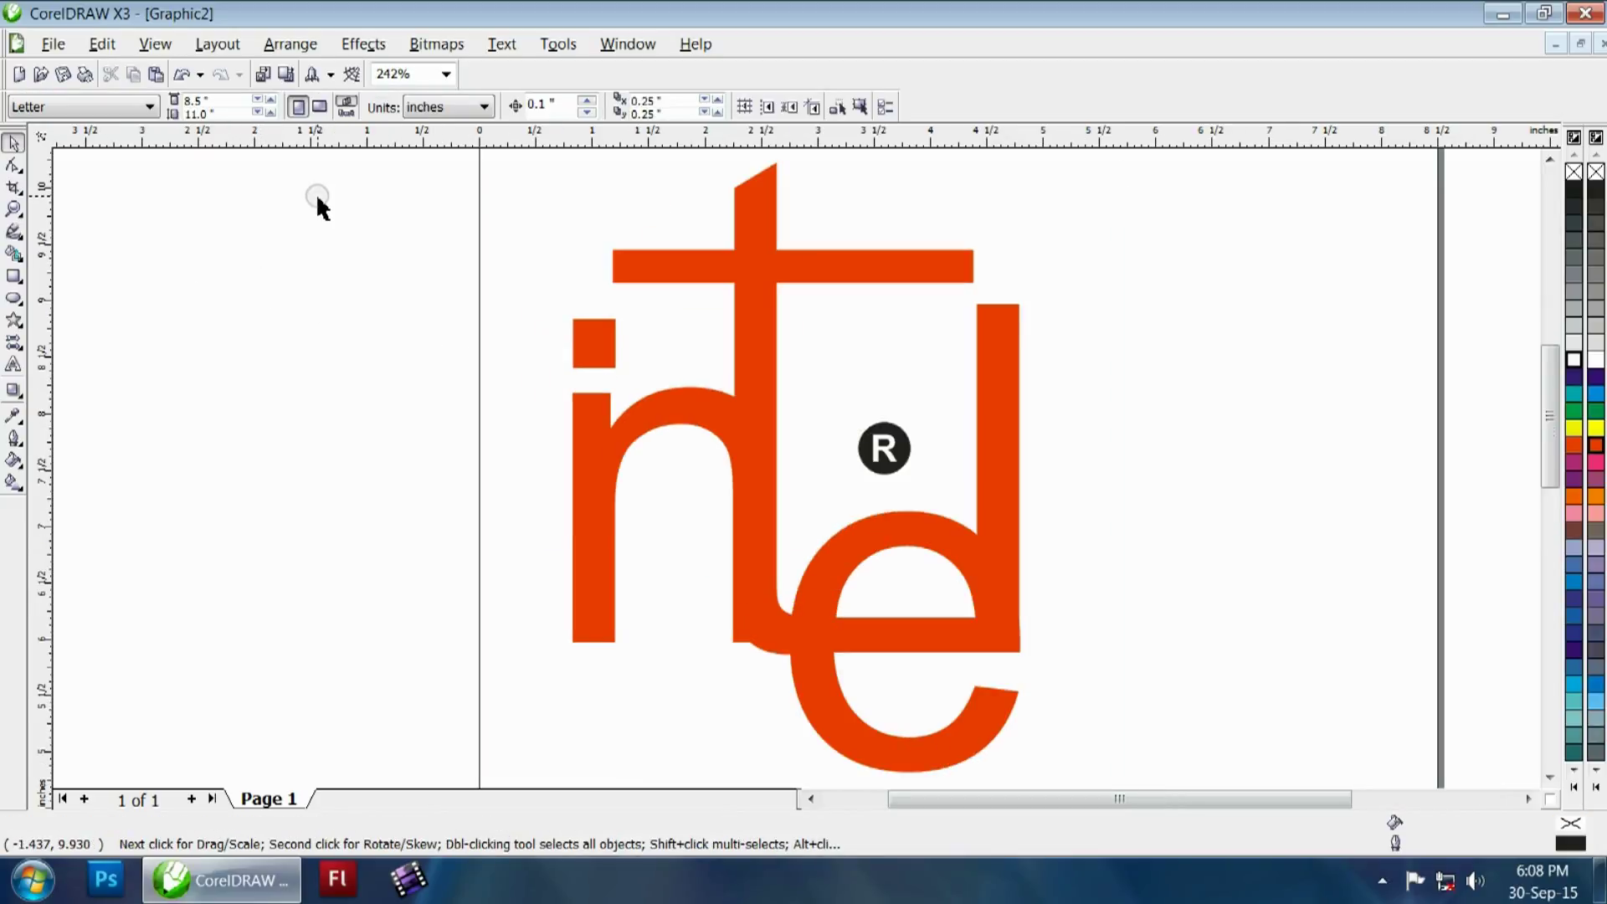
key("F9")
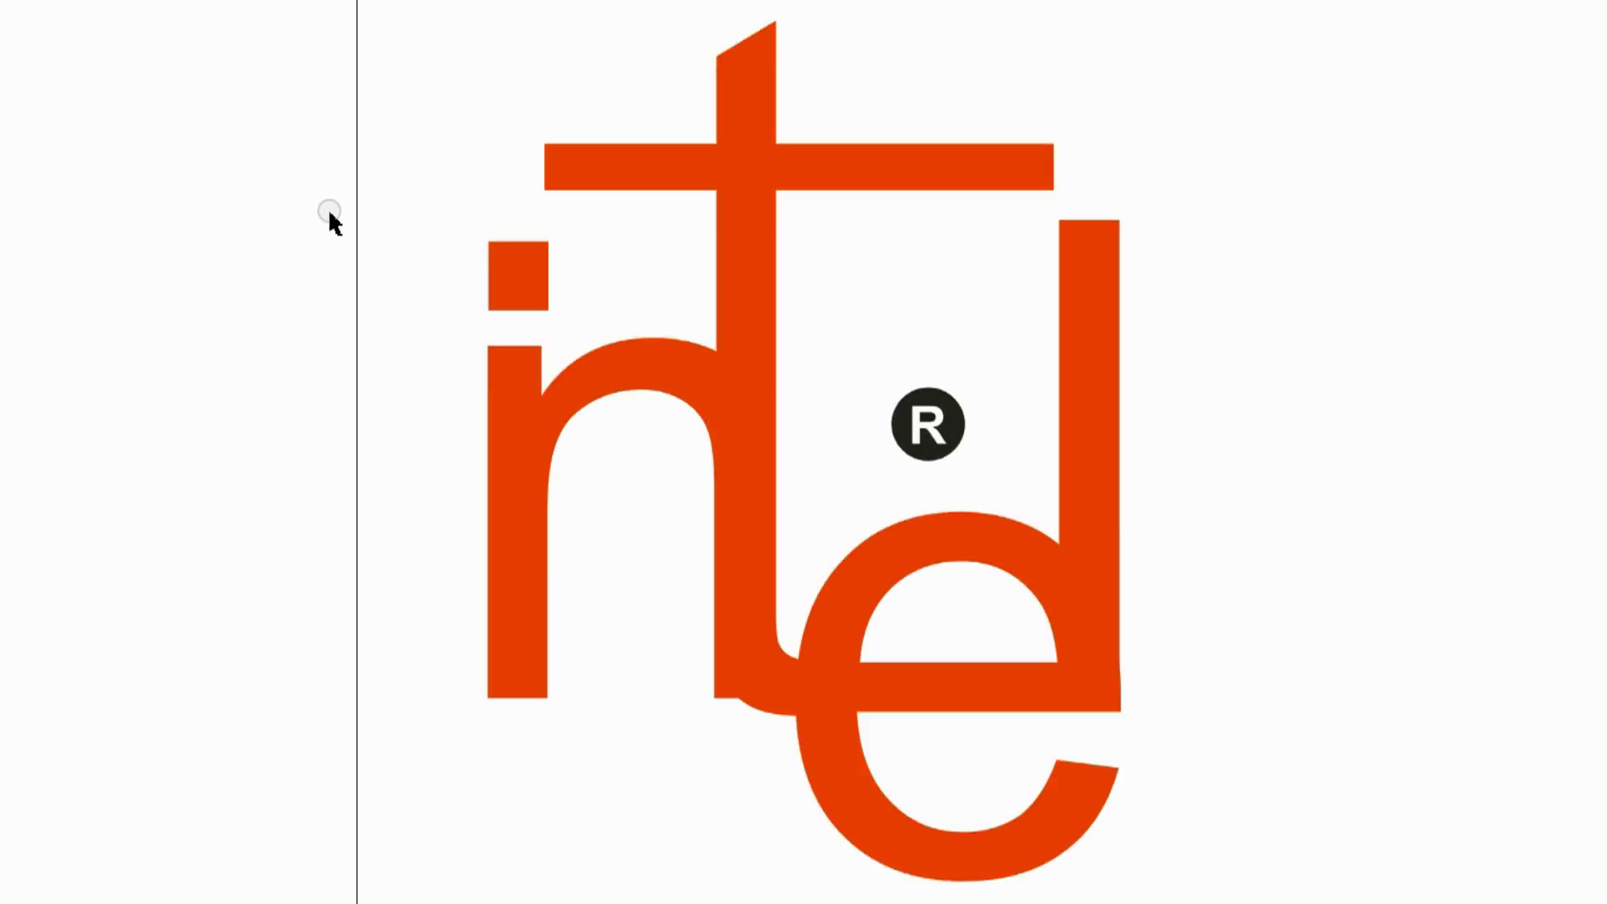